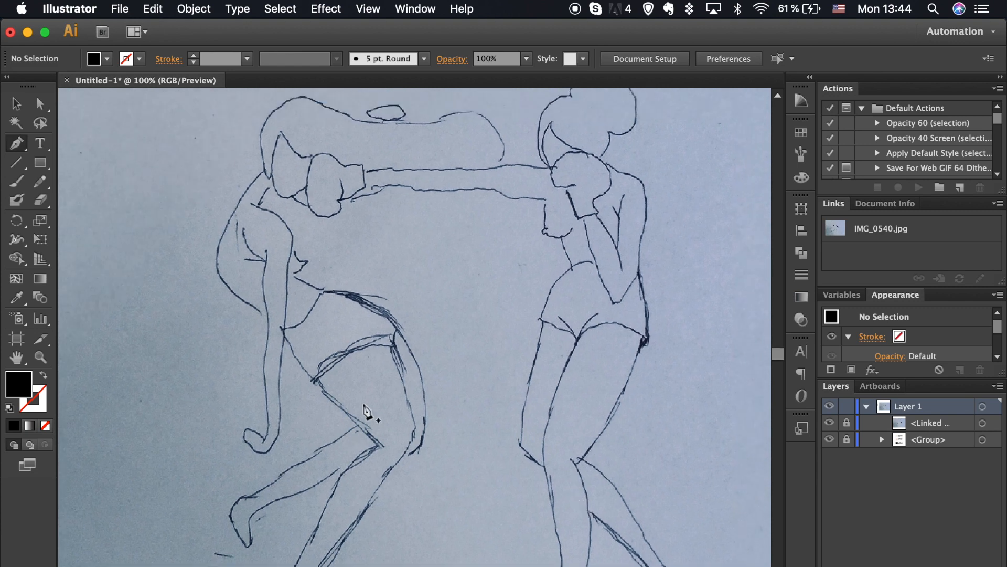
Step: Trace the left figure's back contour with the Pen tool, from the nape down the back and rear thigh to the back of the knee
scroll(410, 367, "down", 4)
scroll(409, 368, "left", 1)
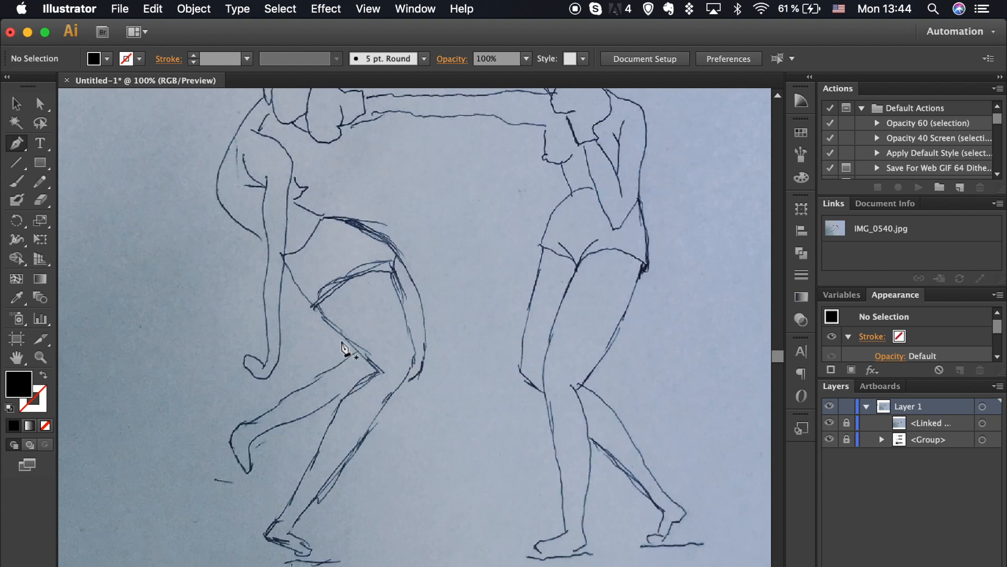
scroll(366, 399, "up", 4)
left_click(263, 164)
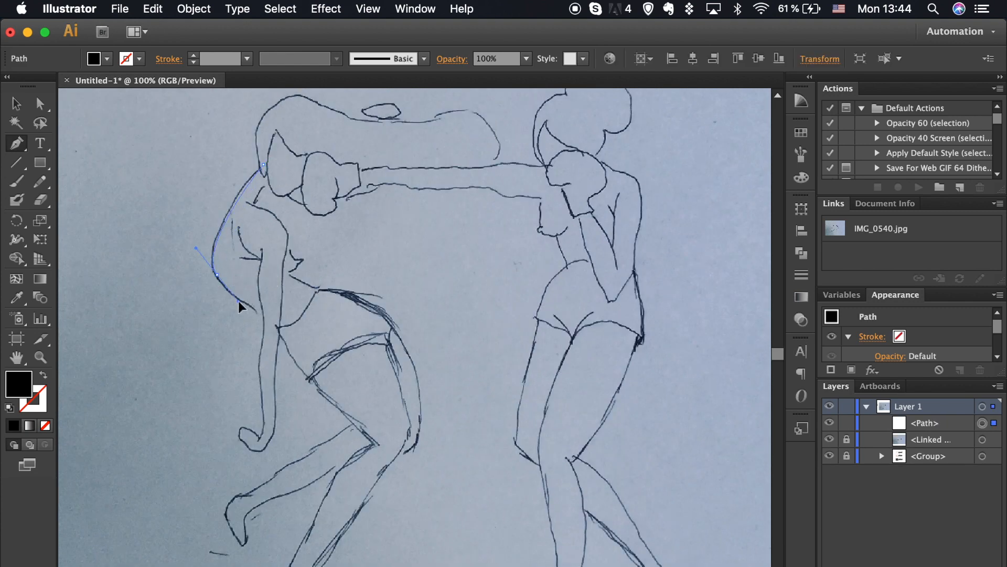
left_click_drag(245, 306, 299, 373)
left_click_drag(375, 444, 383, 449)
scroll(373, 471, "down", 4)
scroll(372, 471, "left", 1)
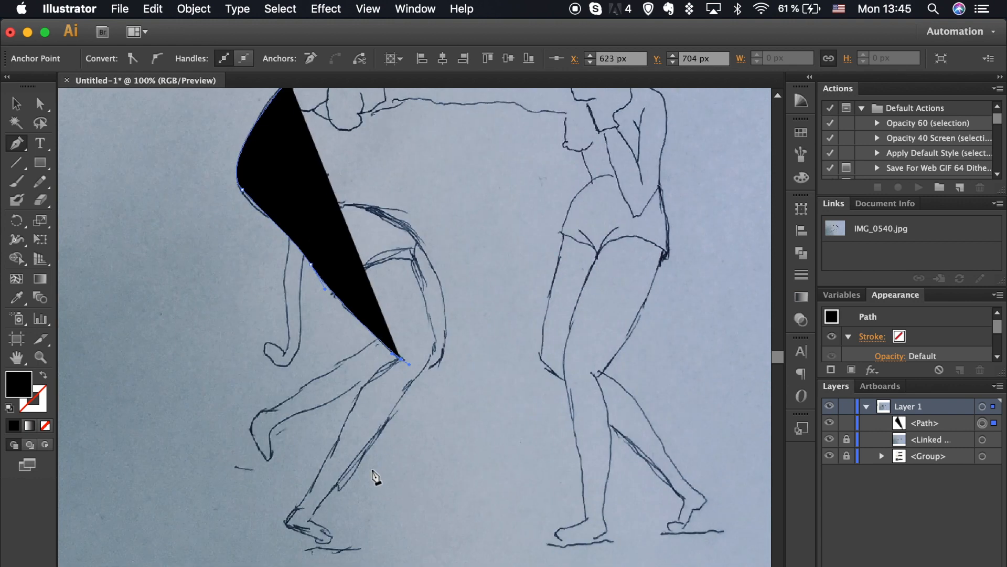
Step: Swap the path's fill and stroke, leaving no fill, and set the stroke colour to red f70b16
key("super+equal")
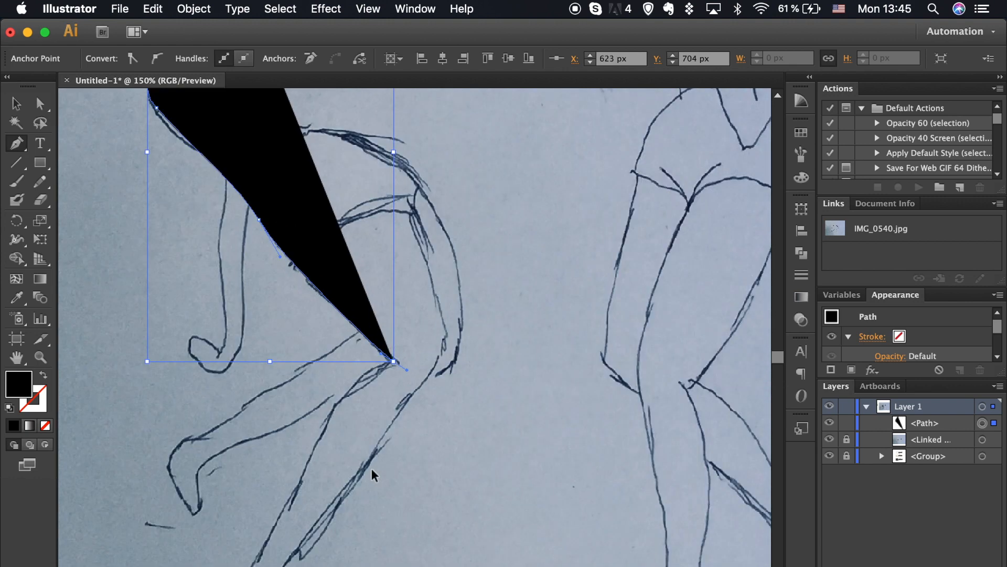
left_click(43, 375)
double_click(35, 399)
left_click(786, 342)
left_click(753, 347)
key("Return")
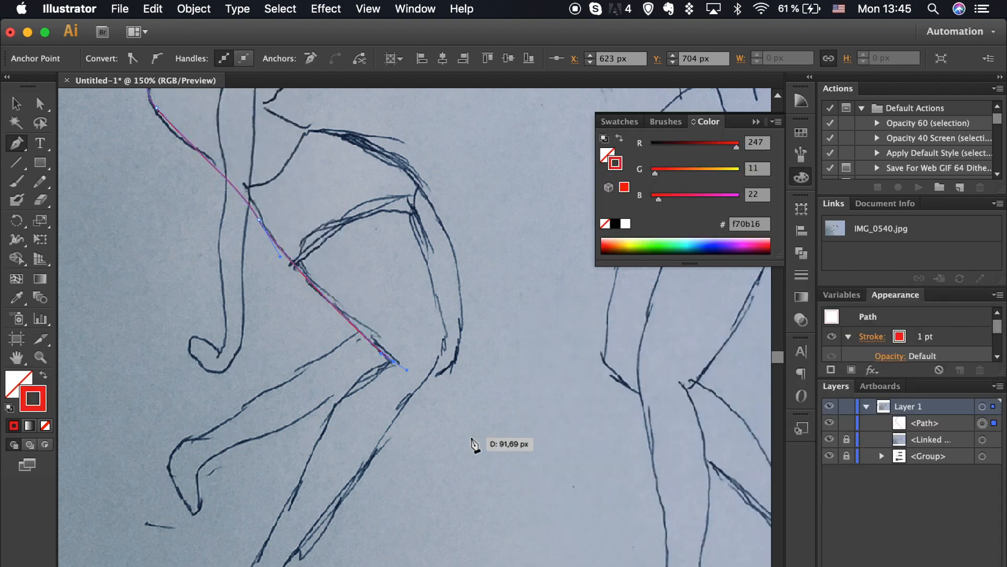
key("v")
left_click(473, 442)
Step: Fine-tune the end of the red contour at the back of the knee to match the sketch
key("super+equal")
key("super+equal")
key("a")
left_click_drag(374, 367, 379, 370)
left_click(479, 418)
key("super+minus")
key("super+minus")
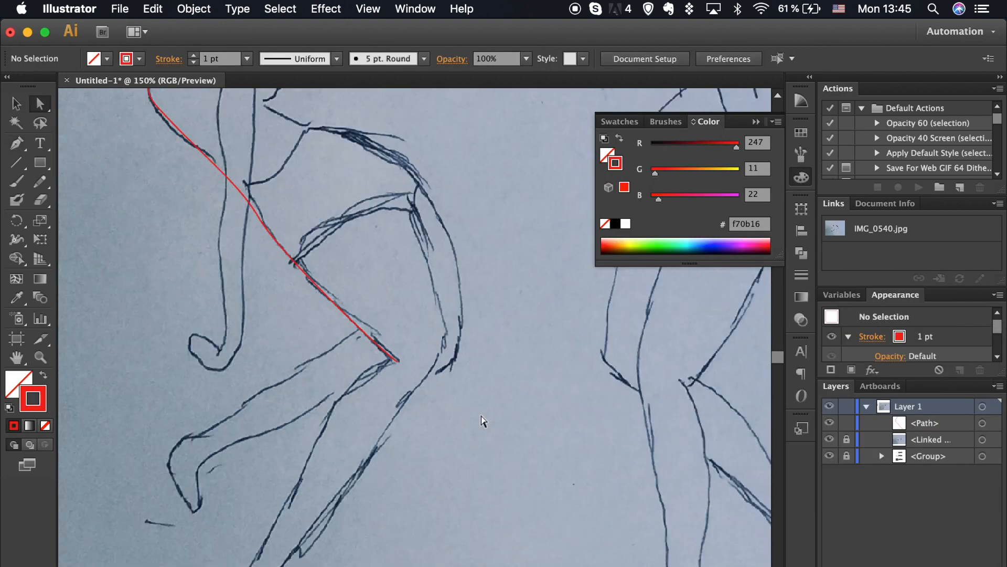
Step: Reshape the red contour around the lower back and waist by adjusting its anchor and curve handles
scroll(483, 423, "up", 5)
scroll(483, 423, "left", 2)
left_click(295, 334)
left_click(305, 352)
left_click_drag(305, 352, 299, 334)
left_click_drag(320, 370, 317, 383)
left_click_drag(202, 240, 205, 252)
scroll(178, 321, "up", 5)
scroll(178, 321, "left", 2)
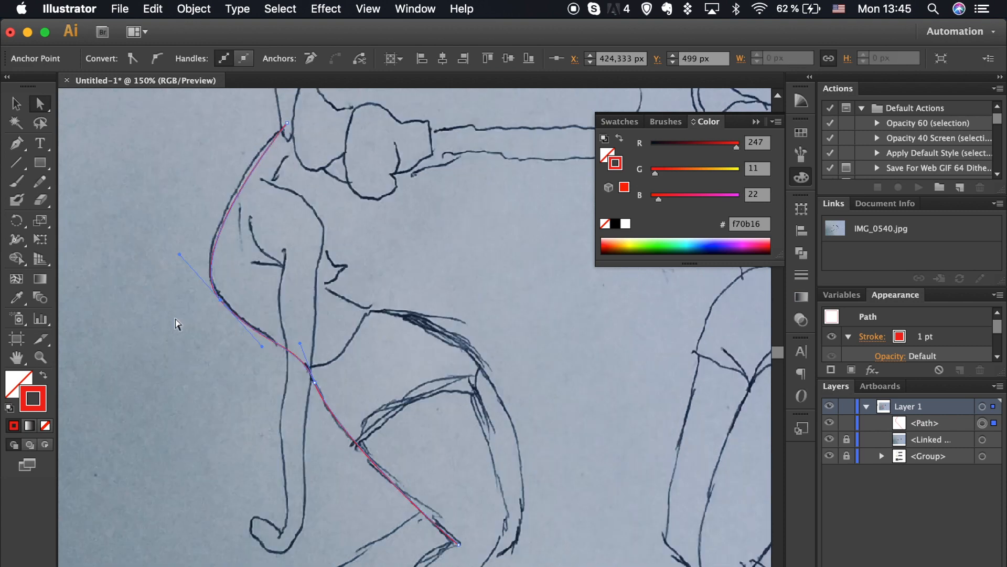
left_click(209, 419)
Step: Trace the left figure's raised leg with the Pen tool, from the toe along the shin to the front of the knee
scroll(209, 415, "down", 5)
scroll(209, 414, "right", 3)
key("p")
scroll(221, 396, "down", 2)
scroll(220, 396, "right", 1)
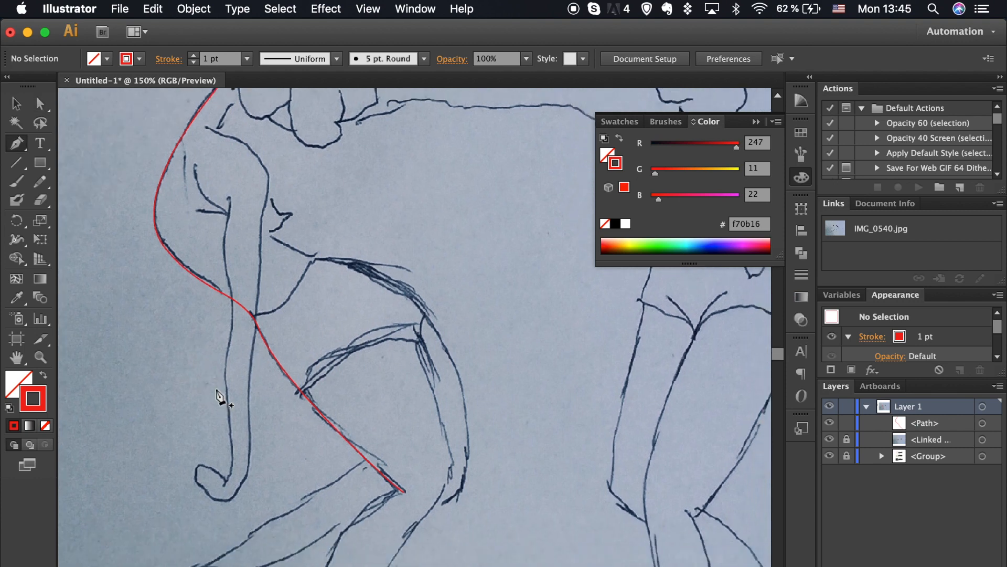
scroll(221, 397, "down", 4)
left_click(214, 531)
left_click(223, 481)
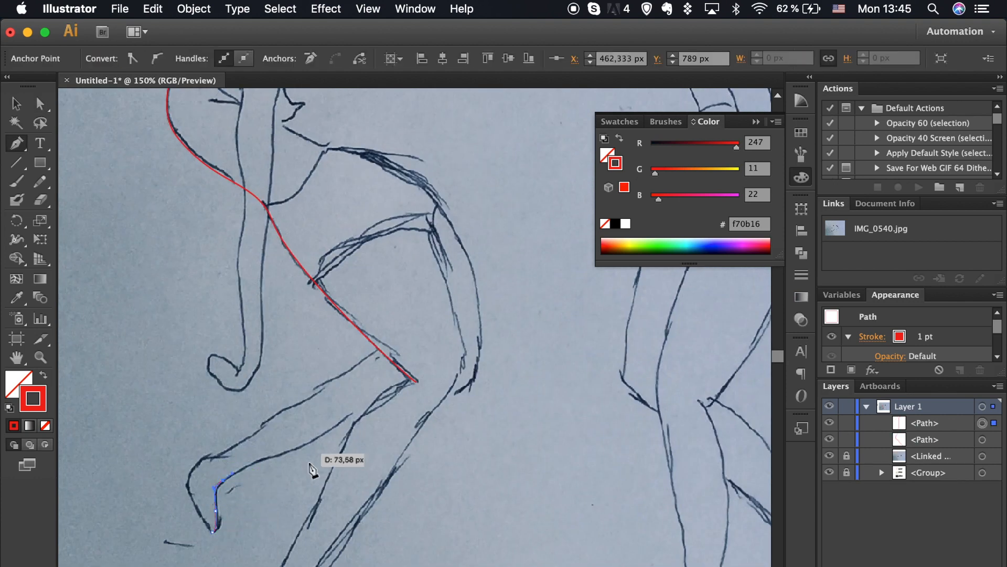
left_click_drag(377, 398, 380, 398)
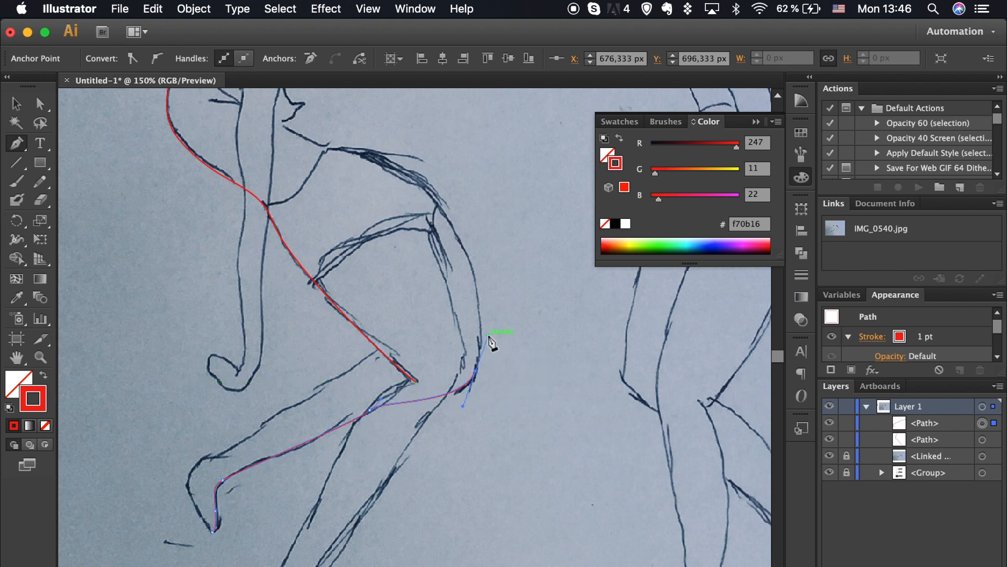
scroll(490, 342, "up", 5)
left_click(430, 379)
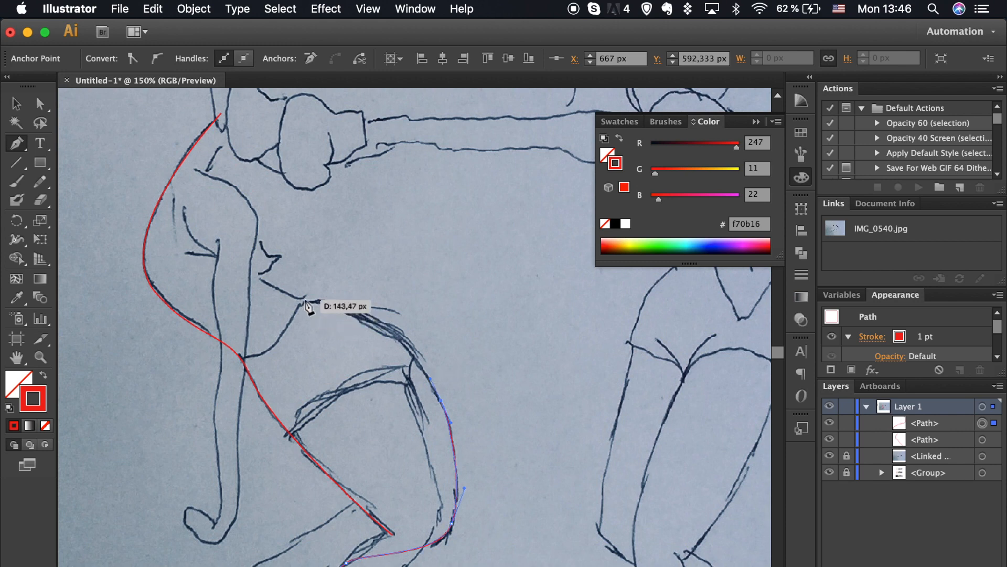
key("super+z")
left_click_drag(260, 277, 193, 269)
key("super+z")
left_click_drag(309, 301, 308, 300)
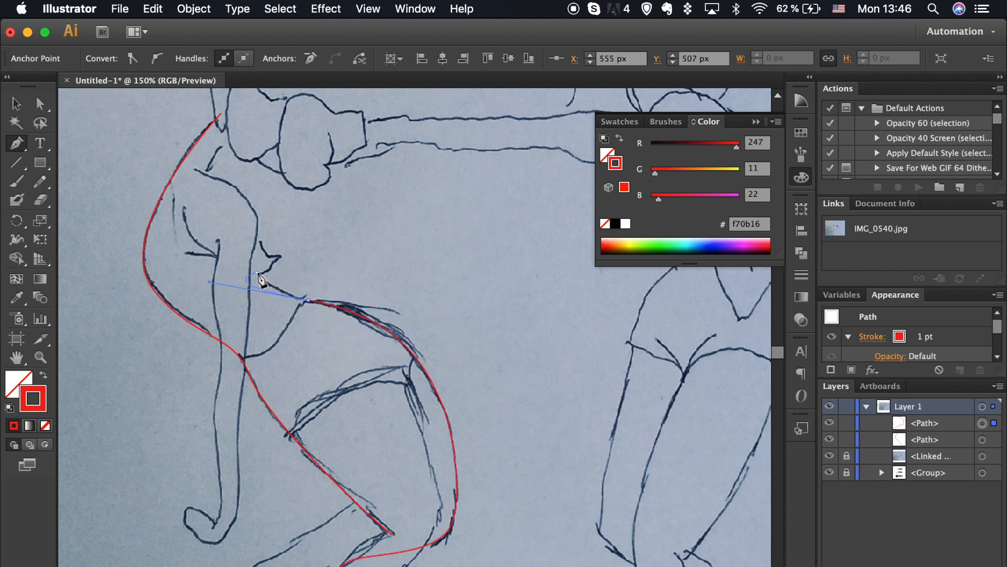
key("super+z")
Step: Continue the leg path up the front of the thigh and over the belly to below the breast, ending it there
left_click_drag(392, 334, 326, 288)
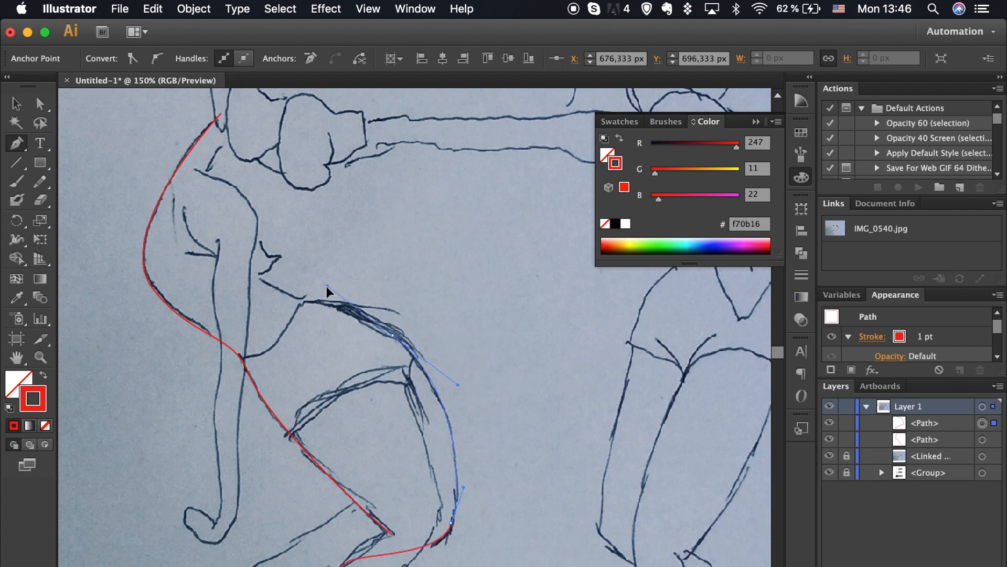
left_click_drag(258, 275, 229, 258)
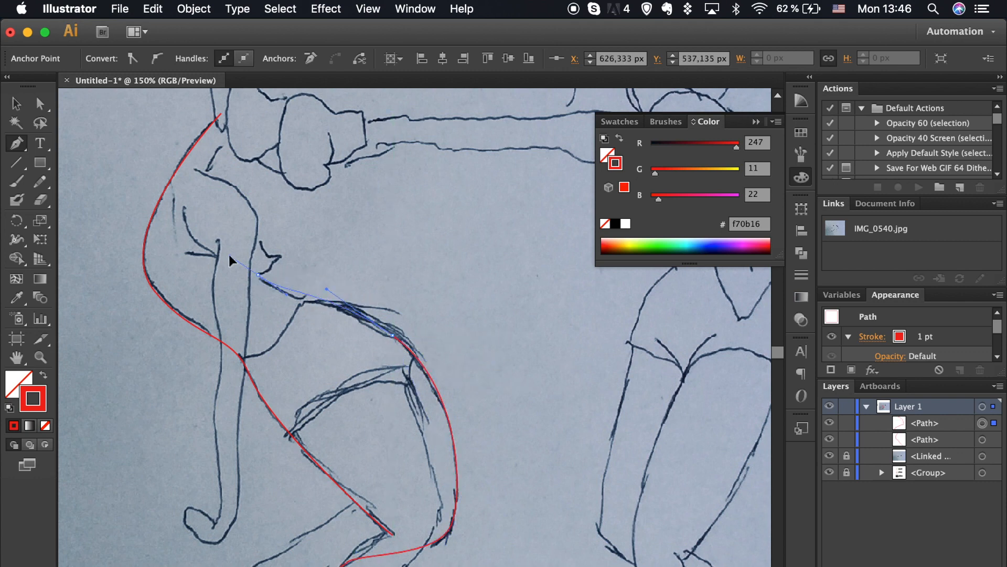
key("v")
left_click(545, 380)
Step: Draw a curved waistline for the shorts that crosses both the back and belly contours
scroll(546, 380, "left", 2)
key("p")
left_click(242, 370)
left_click_drag(342, 279, 342, 269)
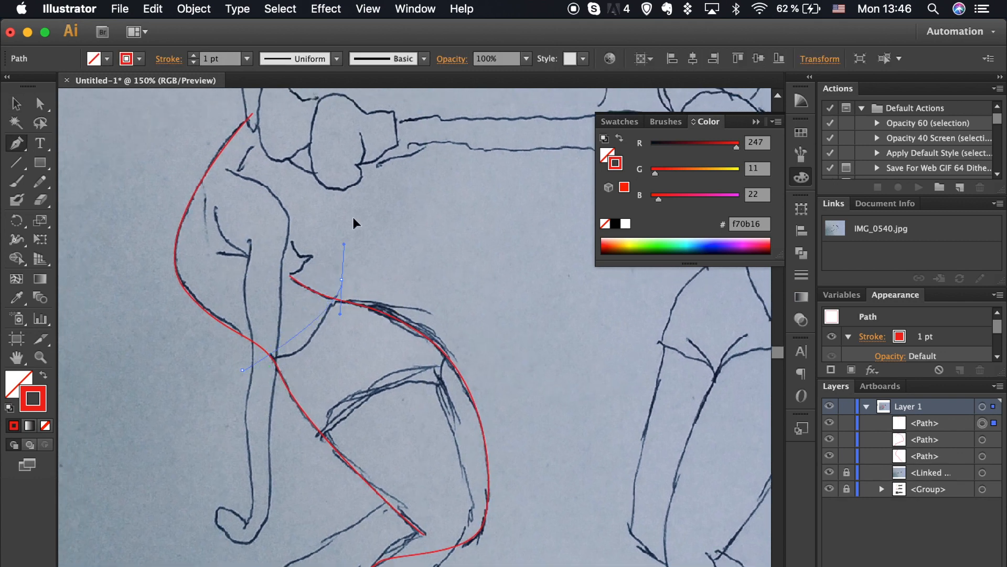
key("v")
left_click(445, 264)
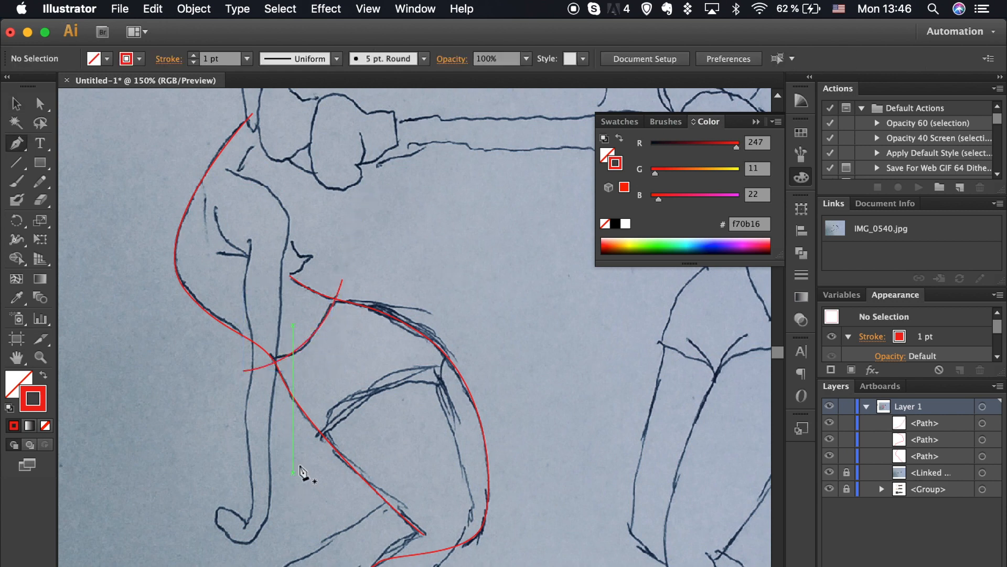
Step: Draw the curved leg opening of the shorts across the thigh, extending past both body contours
key("p")
left_click(313, 444)
left_click_drag(501, 404, 499, 404)
left_click(439, 386)
left_click_drag(458, 339, 473, 331)
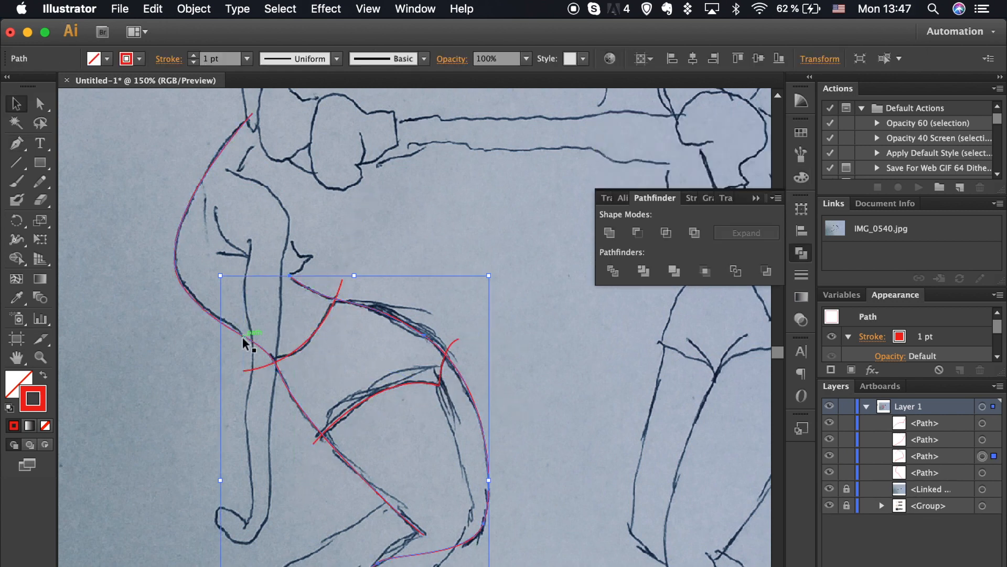
Step: Divide the two body contours and two shorts curves with Pathfinder, and paste the original lines back in their original position
left_click(243, 343, "shift")
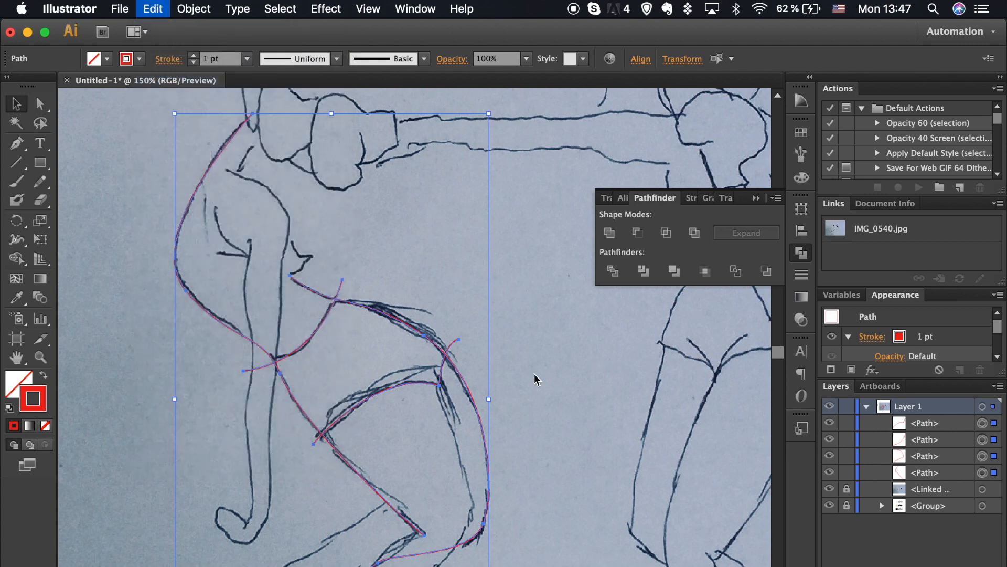
left_click(611, 271)
left_click(156, 8)
left_click(206, 141)
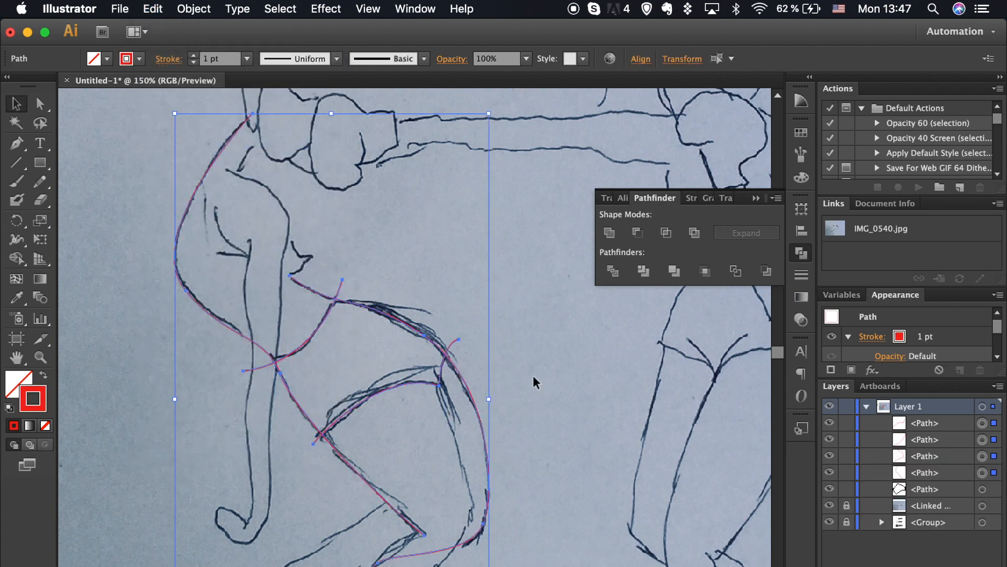
Step: Delete the pasted waistline and leg-opening curves that overhang the shorts
left_click(533, 376)
left_click(450, 353)
key("Delete")
Step: Fill the closed shorts shape with white, ffffff
left_click(320, 322)
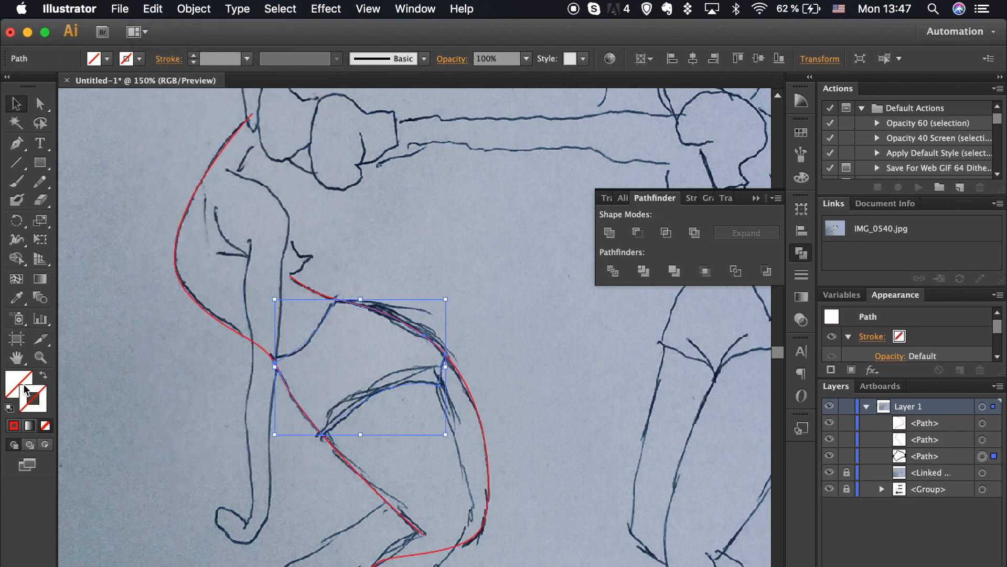
double_click(19, 383)
type("ffffff")
key("Return")
left_click(612, 429)
scroll(612, 429, "down", 5)
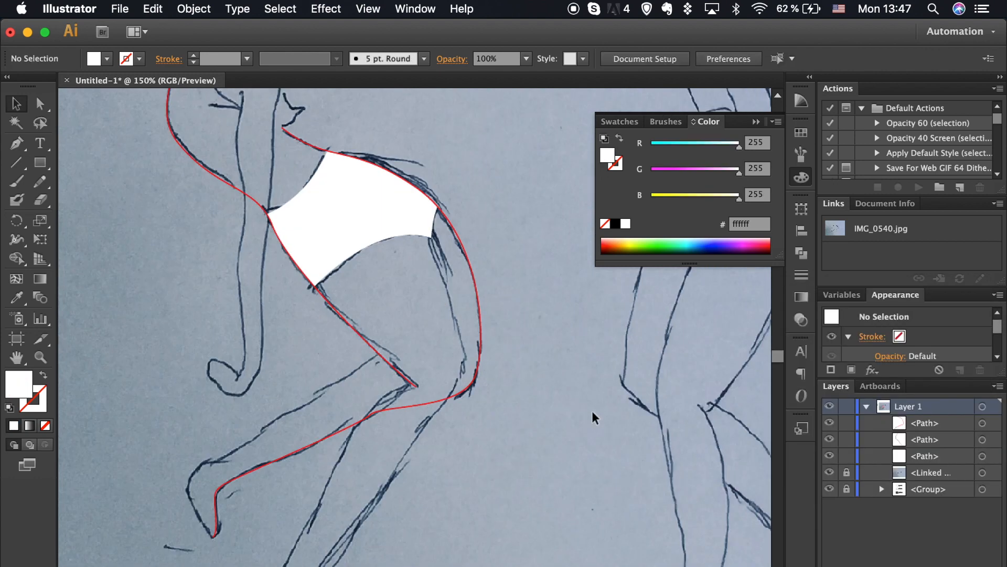
Step: Give the white shorts a near-black 151515 outline with a 2 pt weight
left_click(339, 208)
left_click(43, 405)
double_click(32, 399)
type("151515")
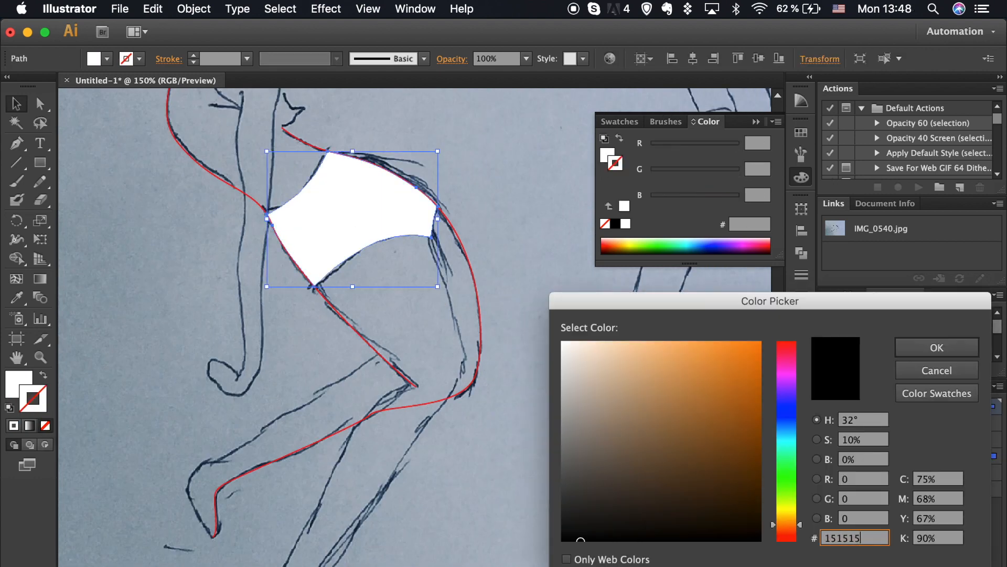
key("Return")
left_click(520, 287)
Step: Using the red stroke style, trace the standing foot's outline and the back of its calf up to the knee
scroll(520, 287, "down", 3)
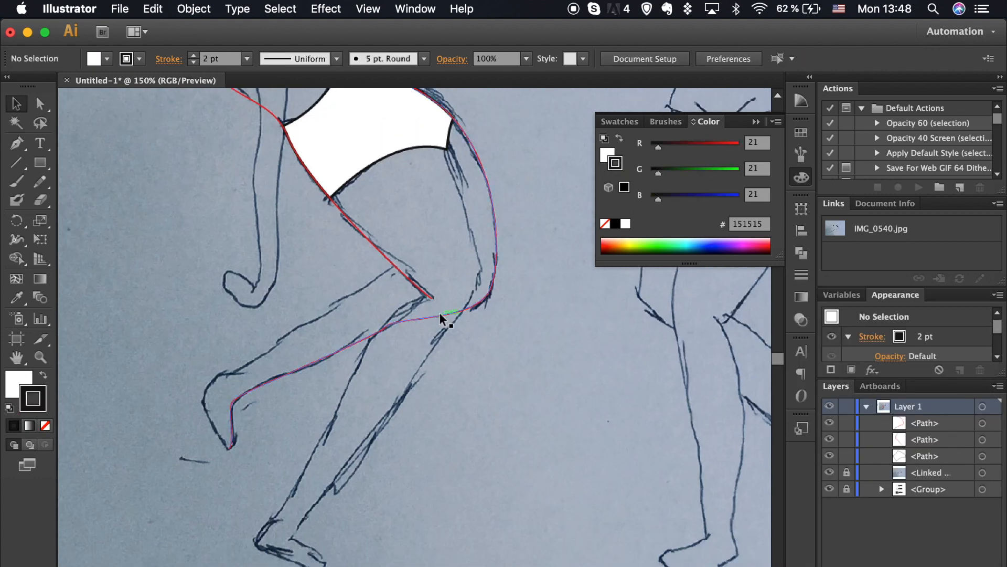
left_click(439, 313)
scroll(439, 313, "up", 2)
key("p")
scroll(419, 457, "down", 3)
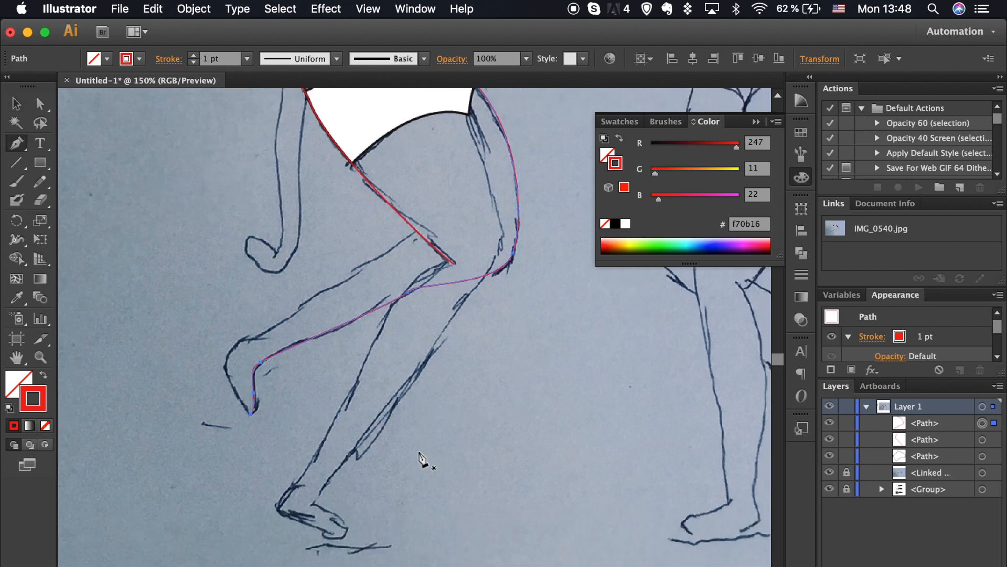
left_click_drag(304, 504, 290, 517)
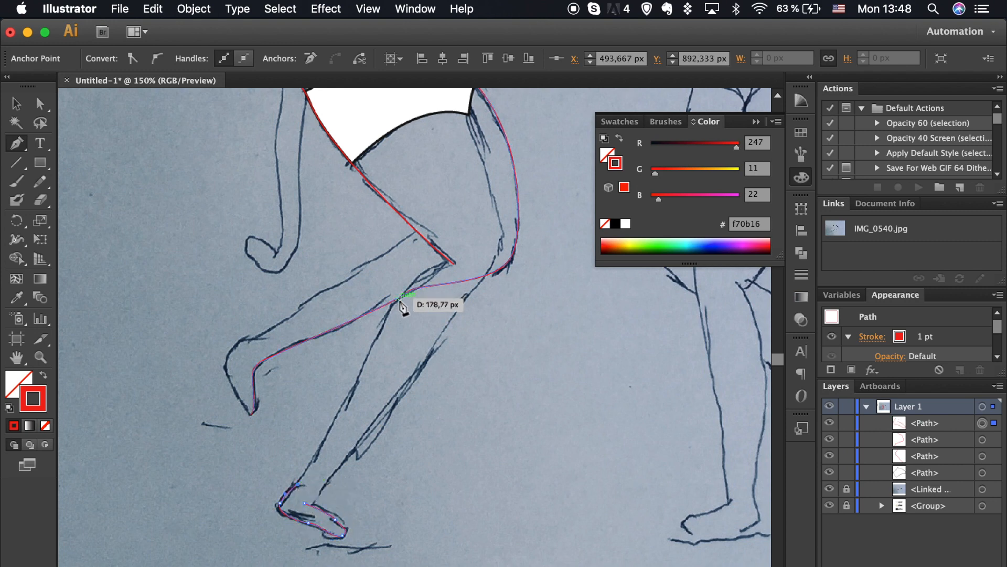
left_click_drag(414, 270, 415, 270)
key("v")
left_click(471, 481)
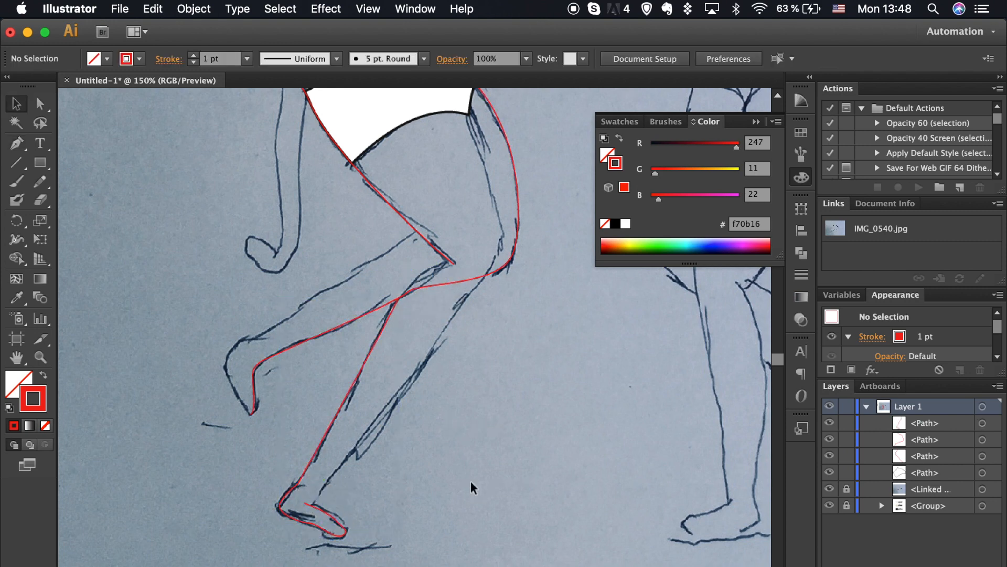
Step: Trace the standing leg's front line from the shorts' hem over the knee and down the shin to the foot
key("p")
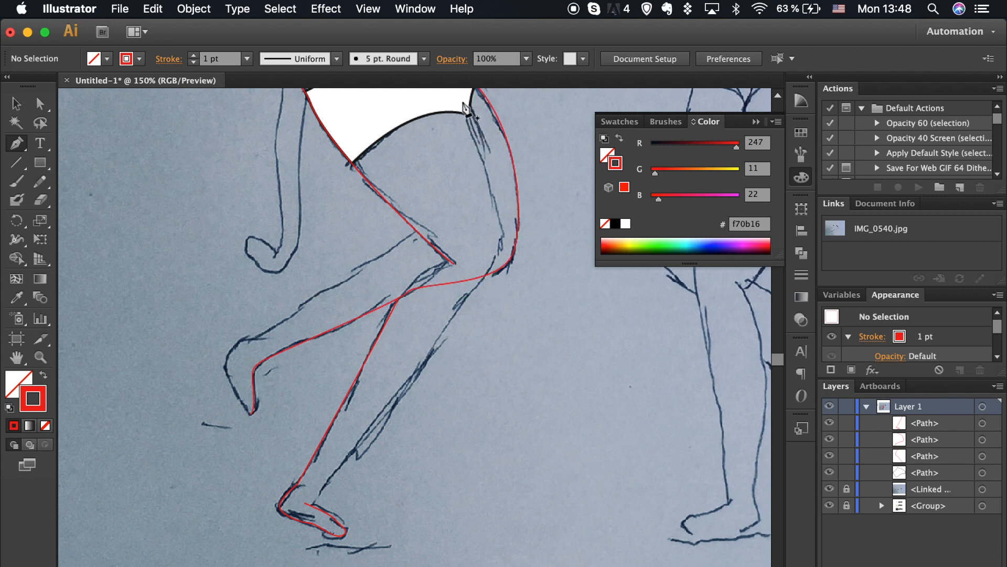
left_click(464, 111)
scroll(501, 262, "up", 1)
left_click(485, 290)
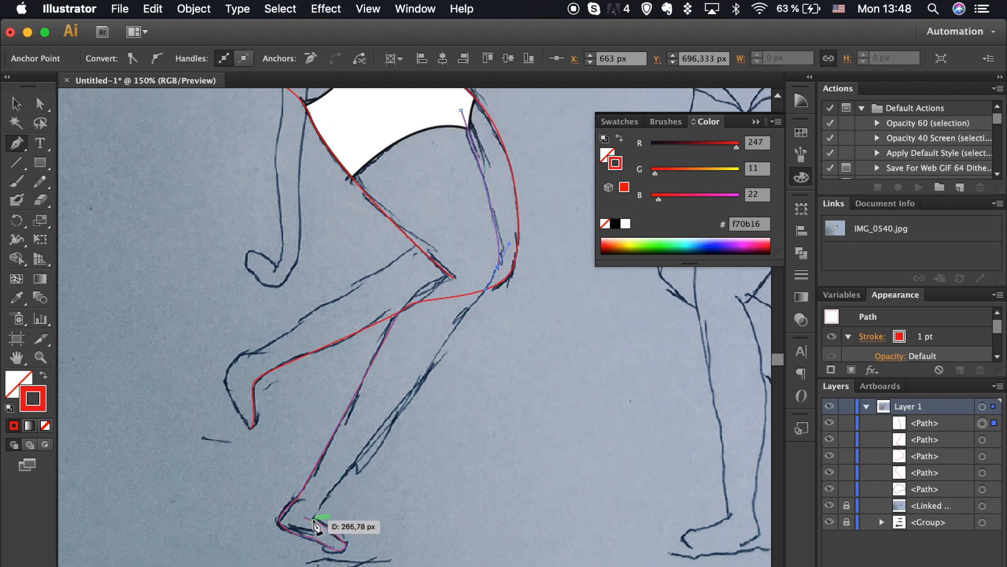
left_click_drag(314, 529, 314, 526)
key("v")
left_click(407, 526)
Step: Adjust the end anchor of the foot outline where it meets the shin line at the ankle
scroll(408, 526, "up", 4)
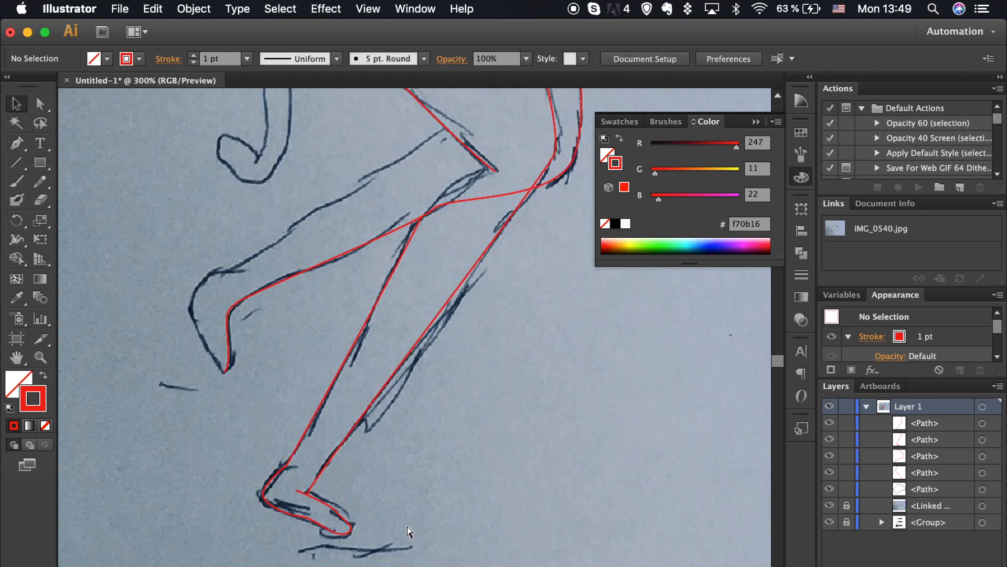
key("a")
left_click(234, 489)
left_click_drag(234, 489, 211, 479)
left_click(333, 490)
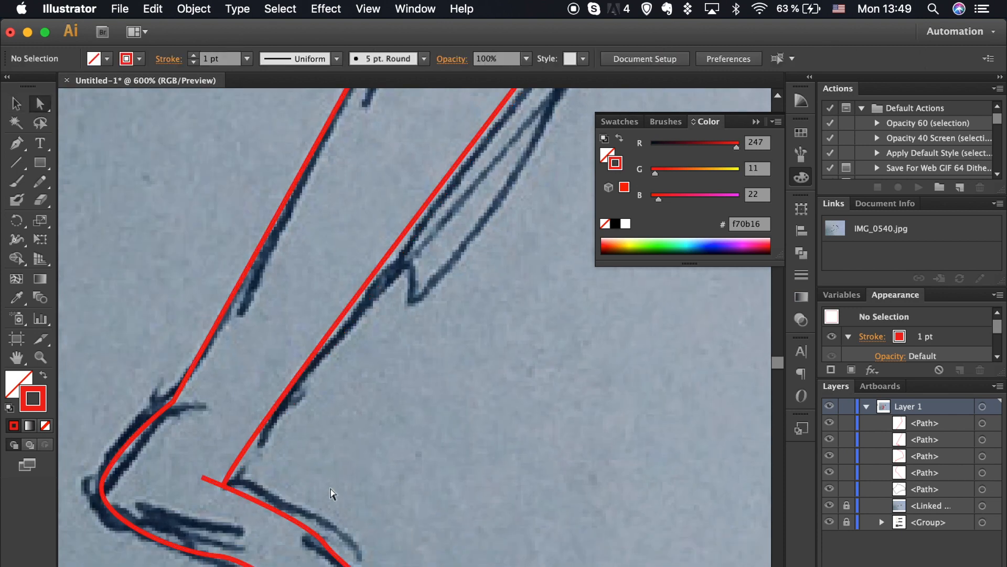
Step: Apply the shorts' near-black 2 pt stroke to both standing-leg paths and remove their fill
scroll(330, 488, "down", 6)
key("v")
left_click_drag(366, 509, 365, 507)
key("i")
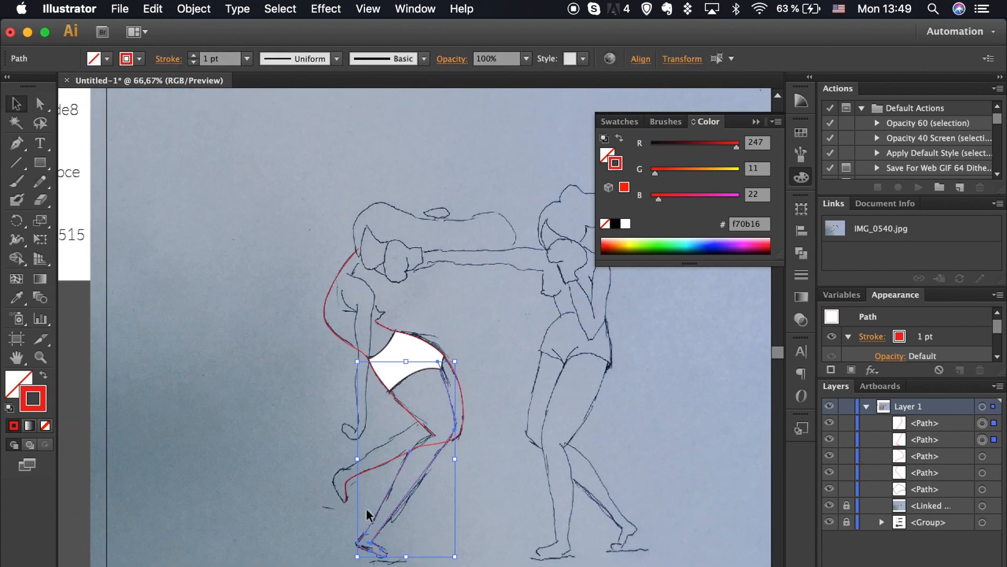
left_click(392, 343)
left_click(16, 386)
left_click(45, 426)
key("v")
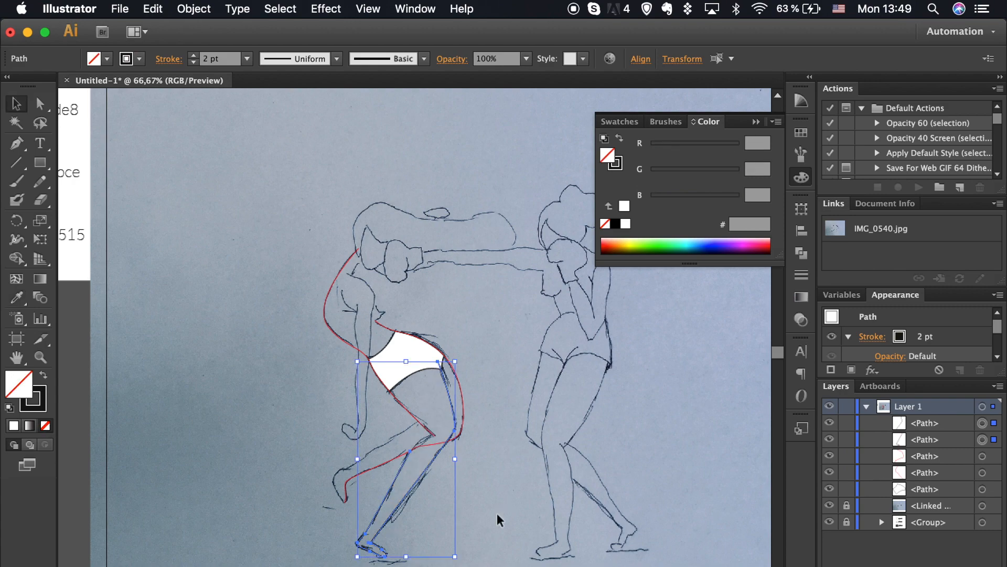
left_click(499, 520)
Step: Draw a short horizontal ground line beneath the standing foot with the Line Segment tool
scroll(499, 519, "up", 3)
scroll(496, 518, "down", 2)
left_click(17, 163)
left_click_drag(281, 518, 390, 517)
key("v")
left_click(457, 527)
key("super+minus")
scroll(456, 525, "up", 10)
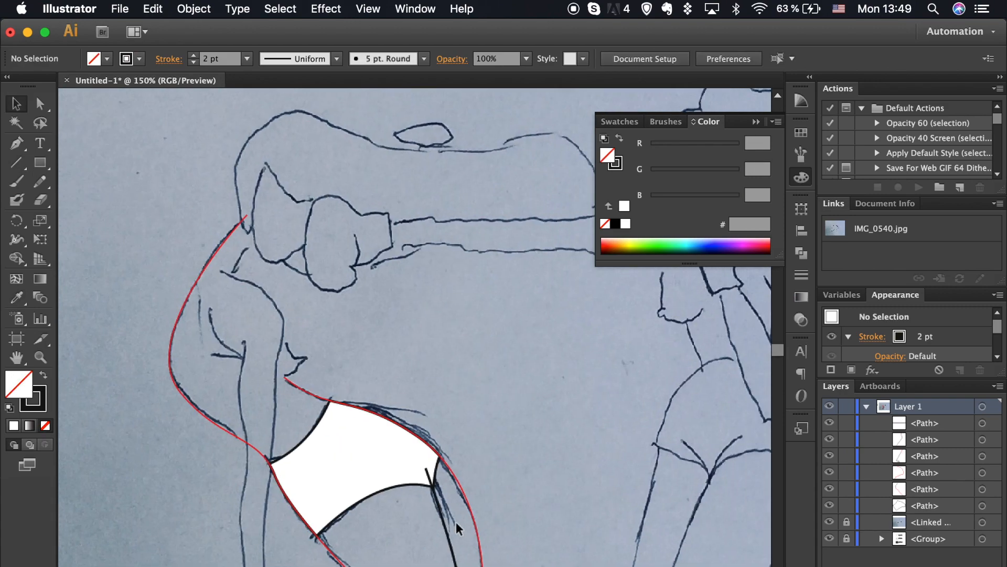
Step: Bring the white shorts shape to the front of the stacking order
scroll(457, 523, "right", 1)
left_click(321, 438)
right_click(321, 438)
mouse_move(398, 566)
left_click(517, 544)
left_click(525, 476)
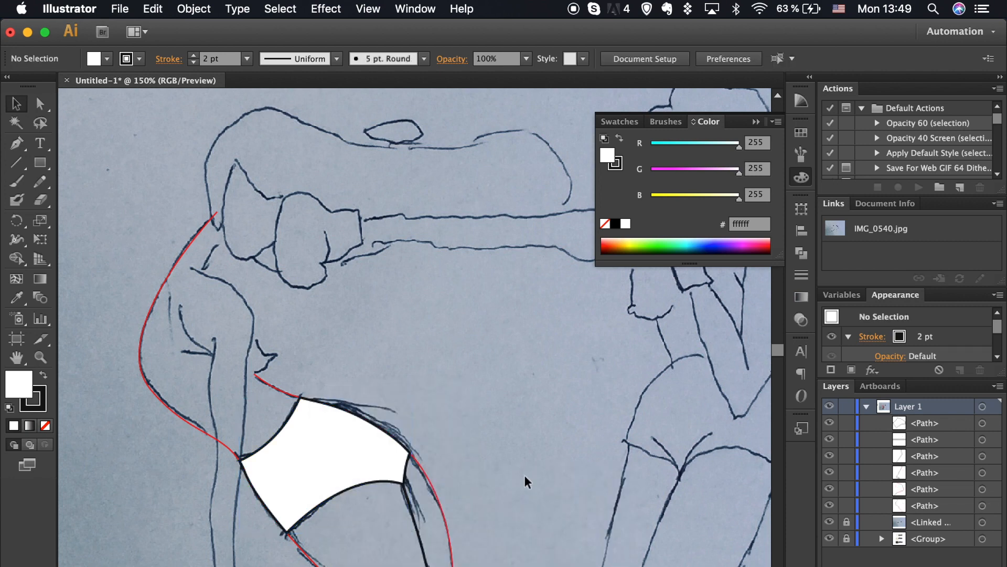
Step: Copy the standing leg's black 2 pt, no-fill style onto the red contour of the raised leg, front thigh and belly
scroll(525, 476, "down", 10)
left_click(465, 368)
key("i")
left_click(411, 417)
key("v")
left_click(443, 467)
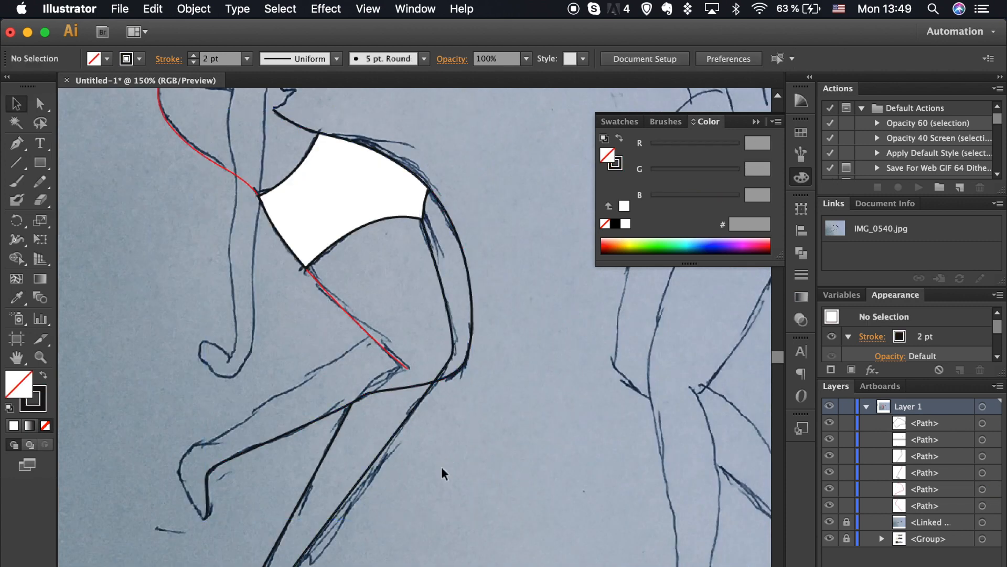
Step: Continue the raised leg's path with the Pen tool around the heel and foot and along the shin to the thigh
scroll(442, 474, "down", 2)
scroll(442, 473, "left", 3)
left_click(433, 433)
left_click(387, 428)
left_click(516, 396)
scroll(515, 396, "down", 3)
scroll(516, 396, "left", 4)
key("p")
left_click(341, 417)
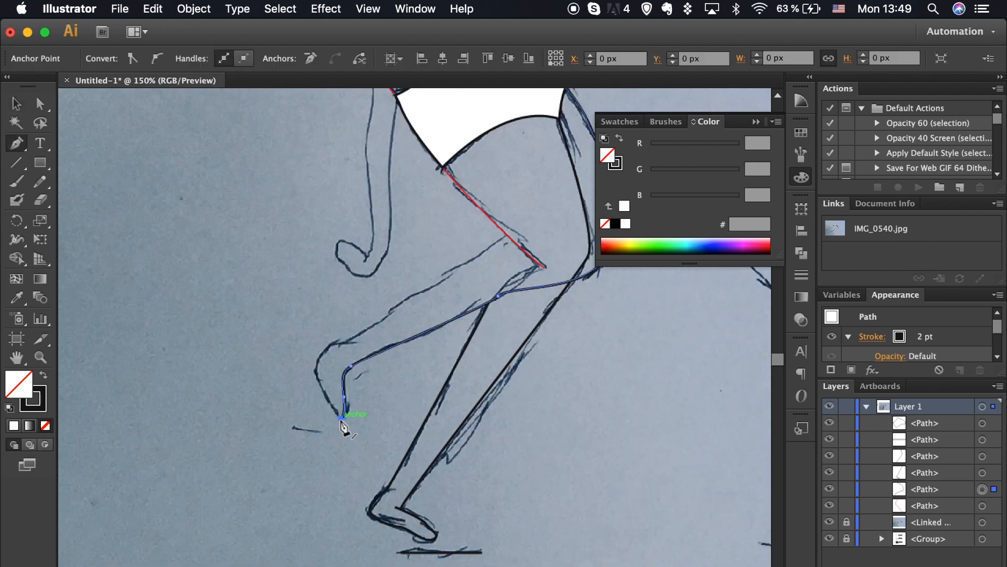
left_click_drag(321, 383, 318, 367)
left_click(346, 341)
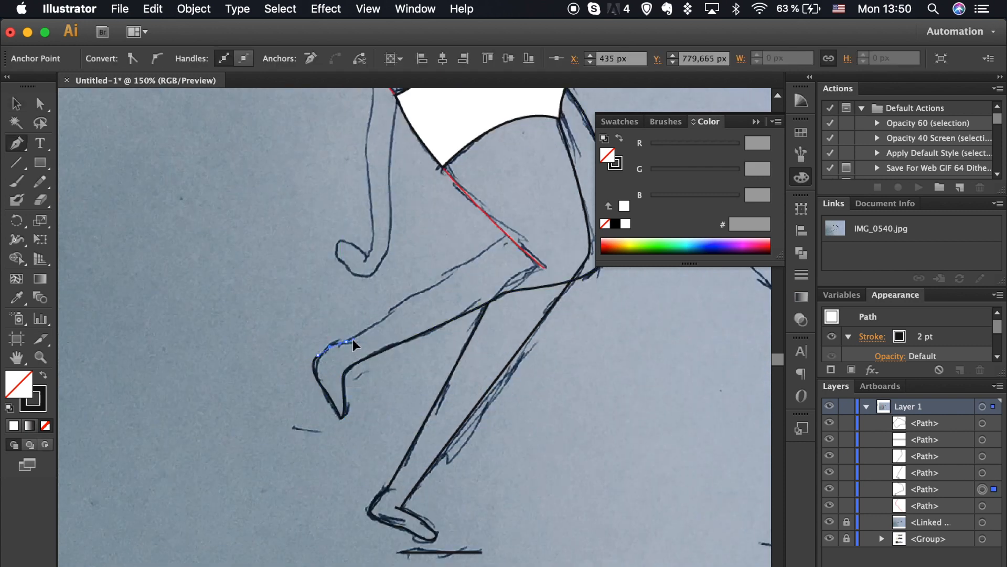
key("v")
left_click(597, 471)
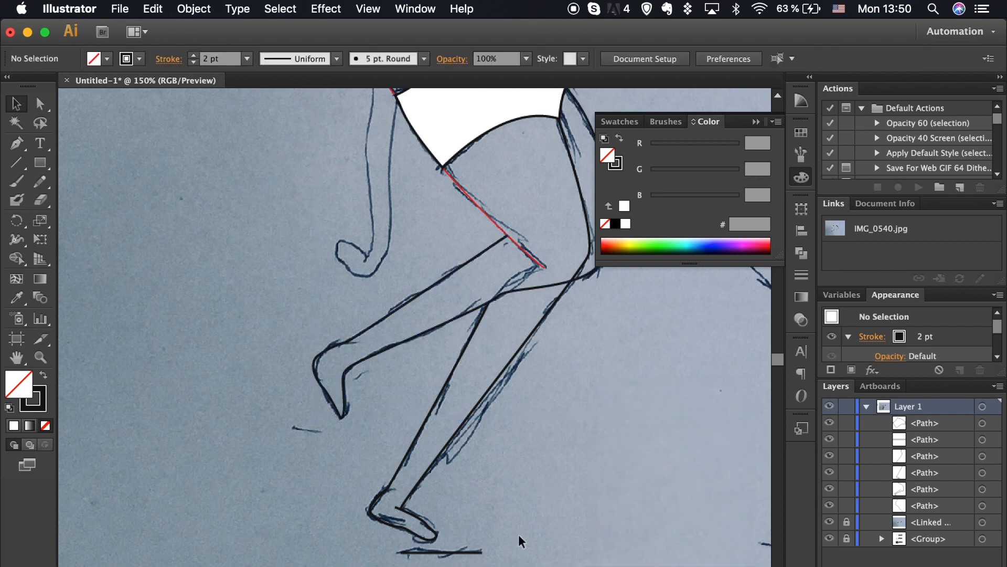
Step: Round the toe tip of the raised foot by adjusting its anchor handles with the Anchor Point tool
scroll(519, 539, "down", 3)
scroll(520, 538, "left", 3)
key("super+equal")
key("super+equal")
key("super+equal")
key("super+equal")
key("a")
left_click(326, 460)
left_click_drag(17, 146, 69, 198)
left_click_drag(327, 460, 315, 461)
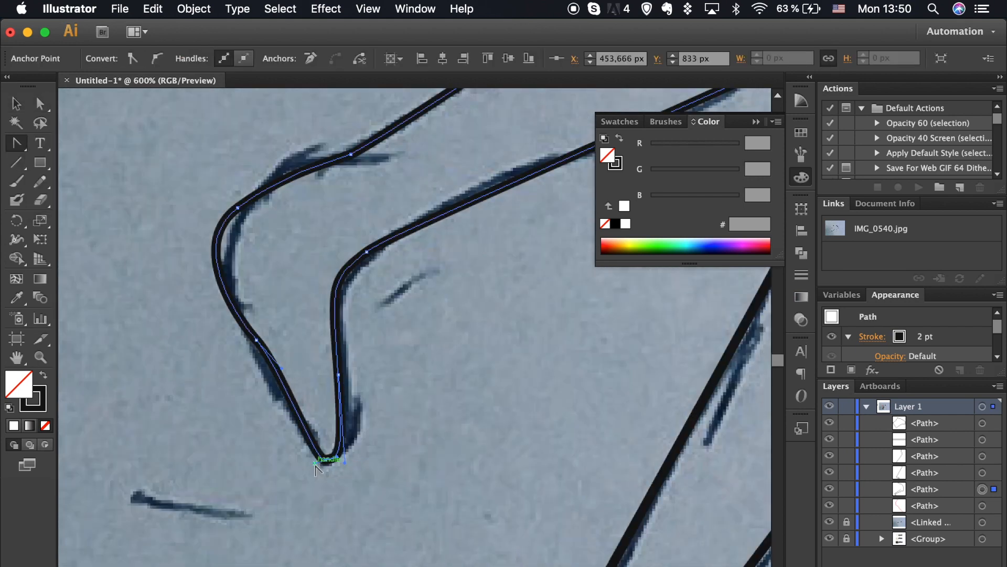
key("v")
left_click(349, 533)
Step: Apply the black 2 pt, no-fill style to the remaining red back and front thigh contour
key("super+minus")
key("super+minus")
key("super+minus")
key("super+minus")
key("super+minus")
key("super+minus")
key("super+minus")
key("super+equal")
key("super+equal")
key("super+equal")
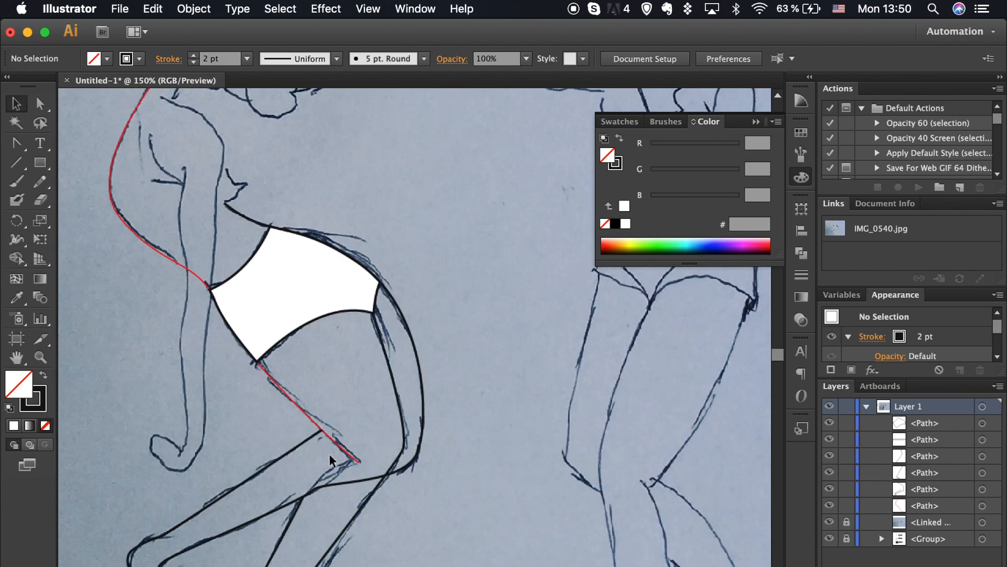
left_click(194, 271)
left_click(464, 513)
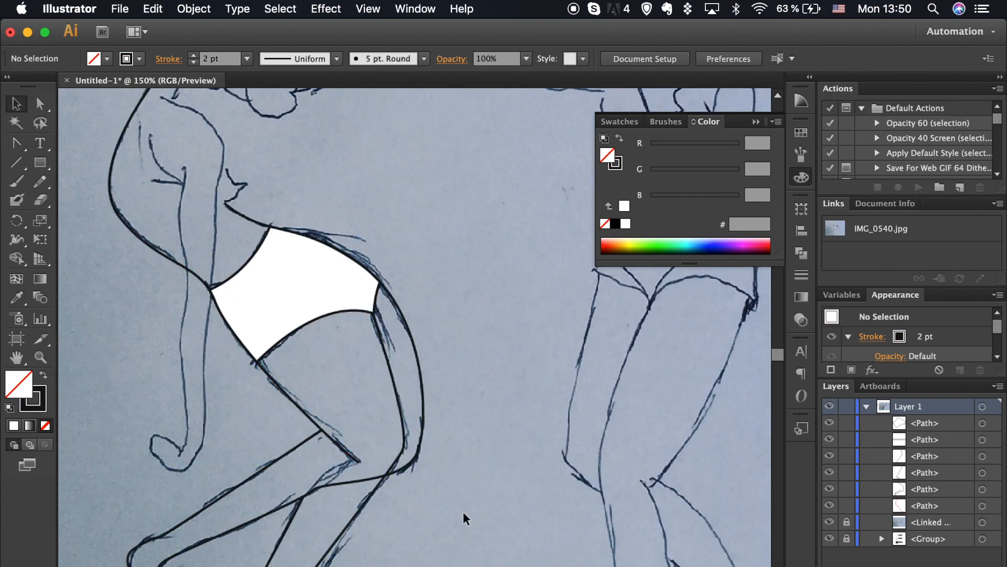
Step: Delete the upper segment of the standing leg's front shin line
key("a")
scroll(465, 514, "down", 5)
key("super+equal")
key("super+equal")
key("super+equal")
left_click(227, 362)
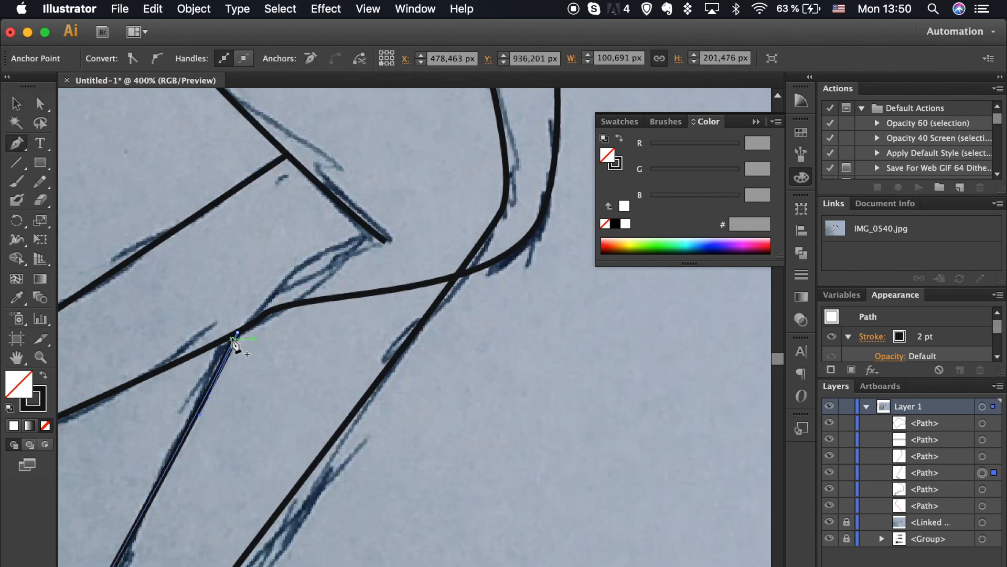
key("super+minus")
key("super+minus")
key("BackSpace")
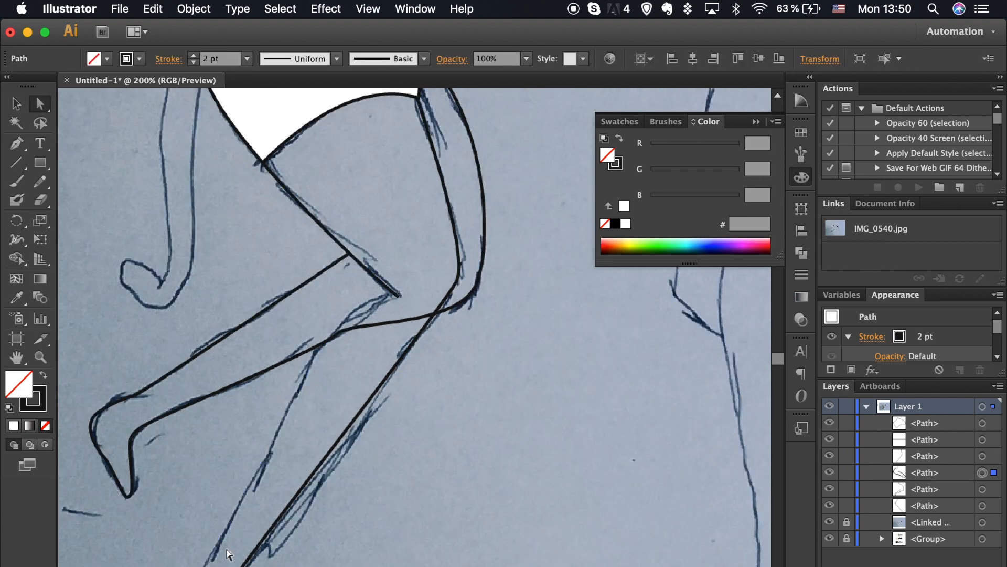
Step: Redraw the standing leg's front shin with the Pen tool, curving it up to the tip of the knee
key("p")
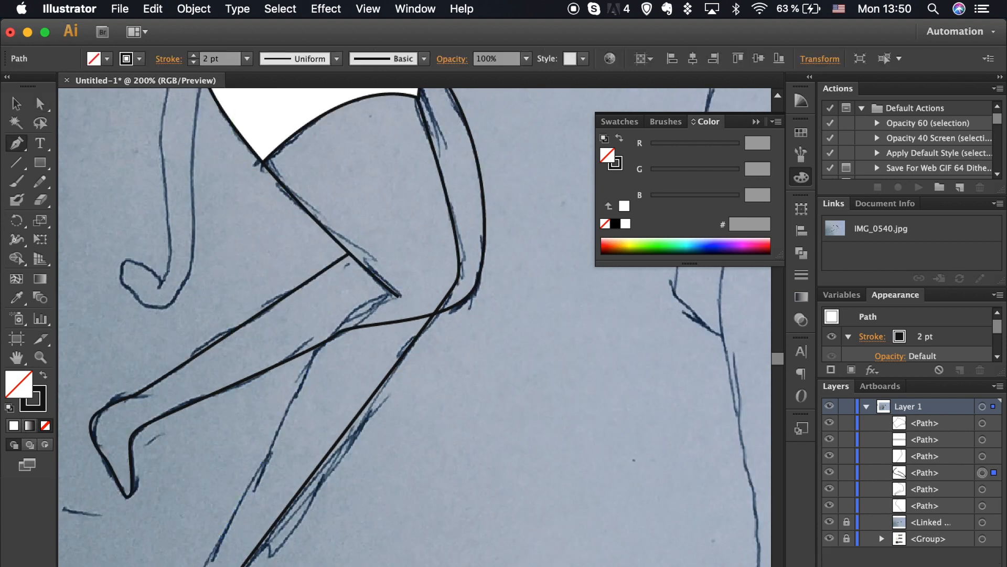
left_click(234, 519)
left_click(405, 293)
left_click(461, 304)
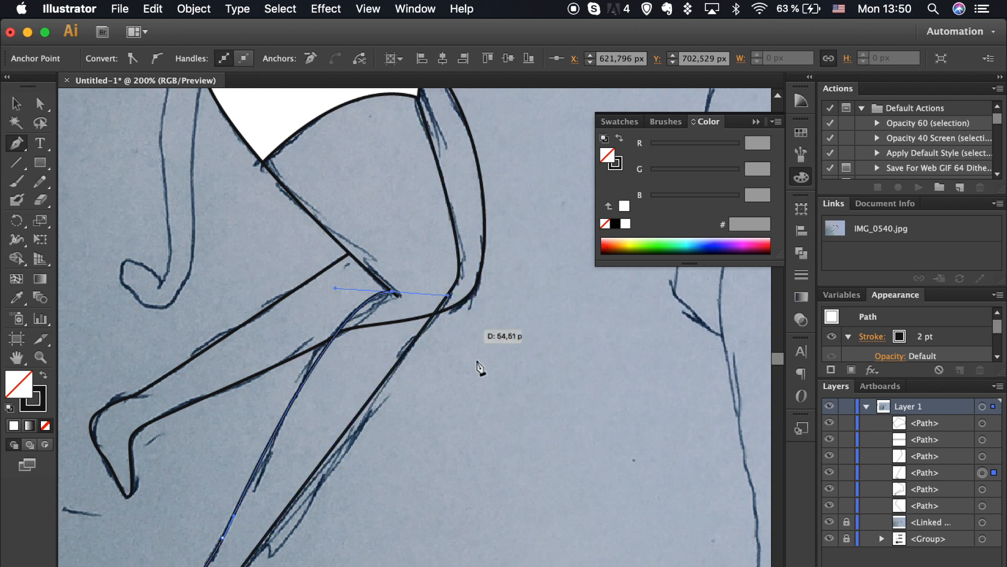
key("v")
left_click(479, 378)
Step: Trace the left figure's face as a closed shape with the Pen tool, from hairline to chin beside the glove
key("super+minus")
key("super+minus")
key("super+minus")
key("super+plus")
key("super+plus")
key("r")
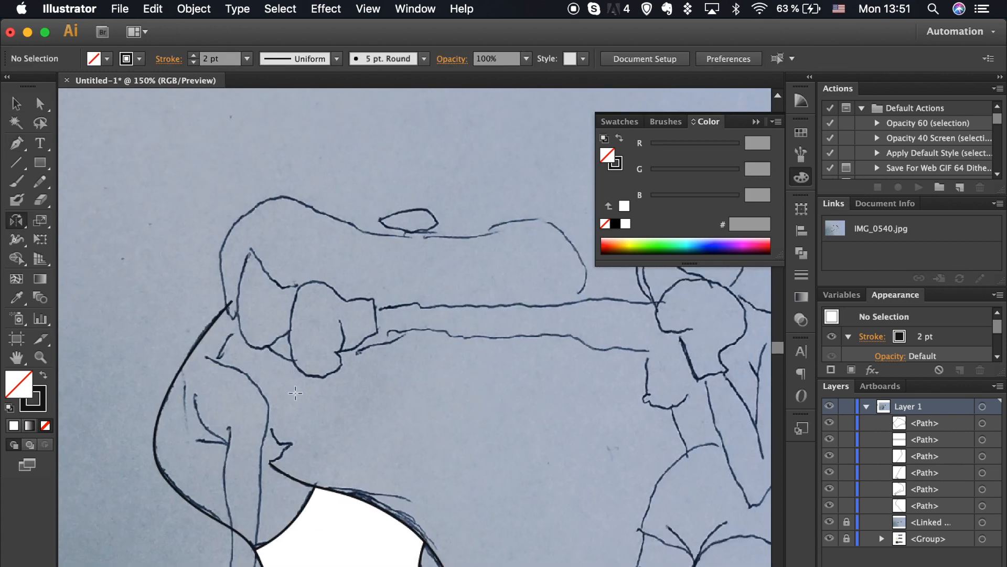
left_click(219, 280, "super")
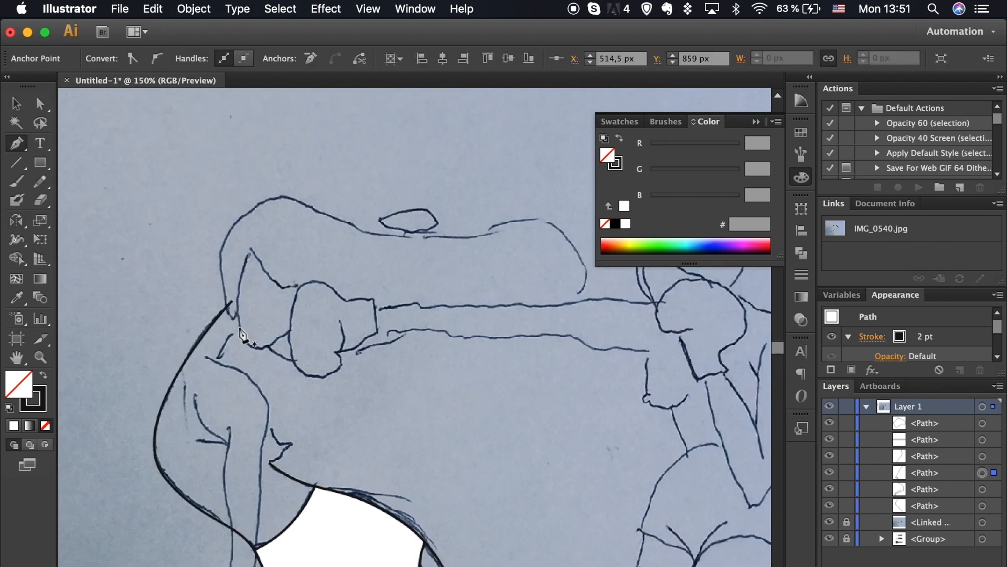
scroll(240, 333, "down", 5)
scroll(326, 257, "up", 3)
left_click_drag(320, 219, 300, 221)
left_click_drag(268, 184, 270, 189)
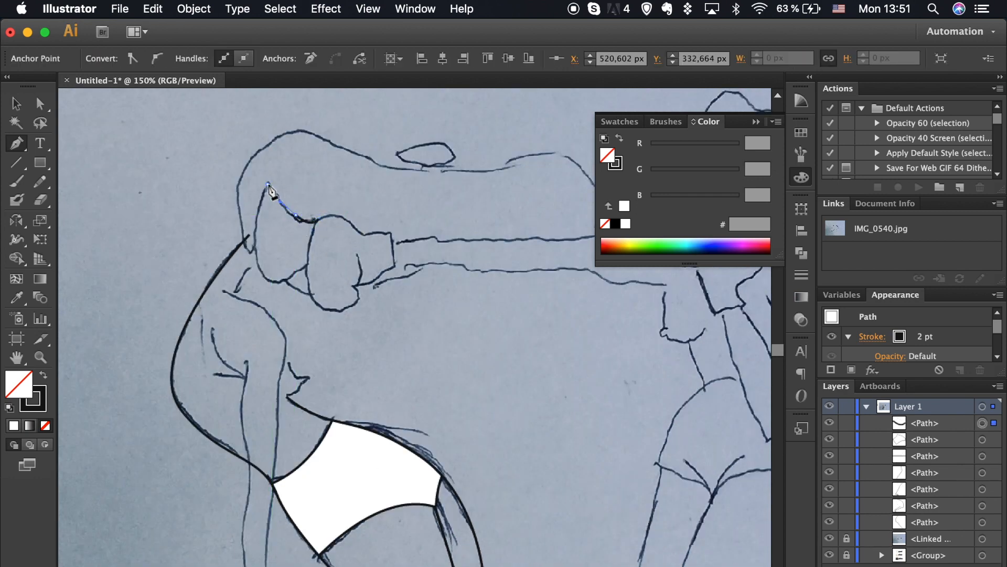
left_click_drag(318, 258, 382, 202)
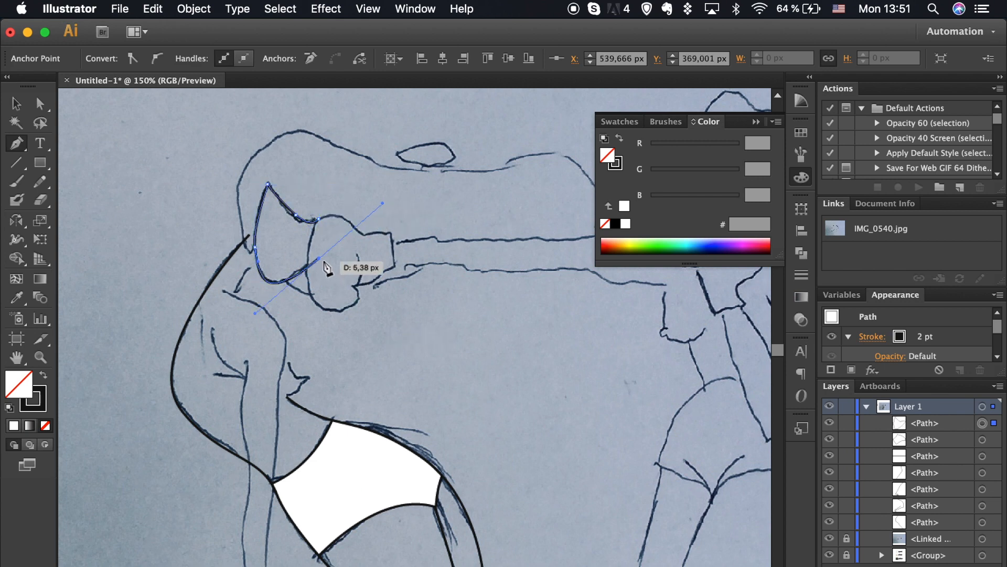
left_click(319, 216)
left_click(381, 351, "super")
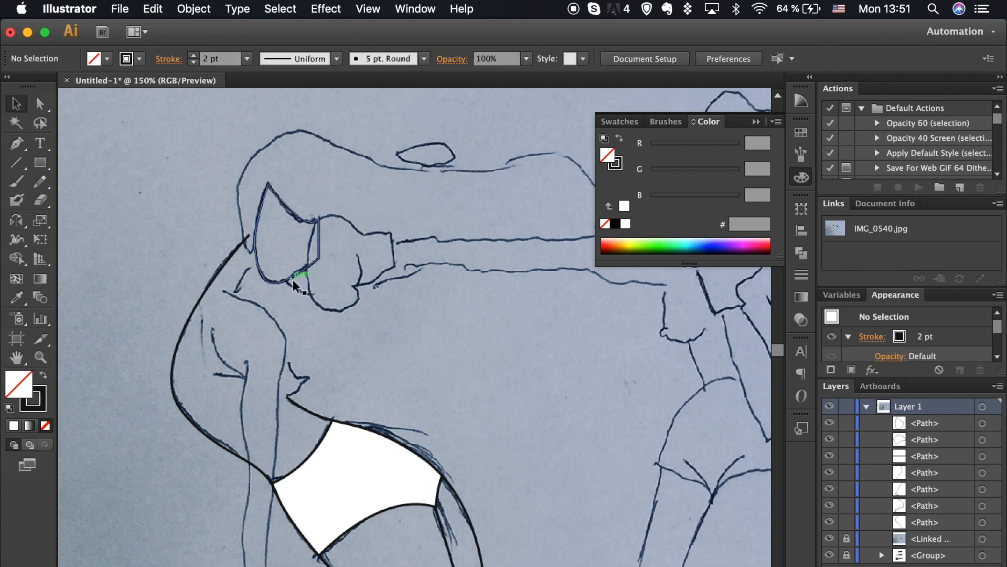
Step: Sample the light tone #f3ede8 from the colour palette beside the artboard
key("super+minus")
key("super+minus")
key("super+minus")
key("super+minus")
key("i")
left_click(195, 257)
double_click(607, 155)
key("Escape")
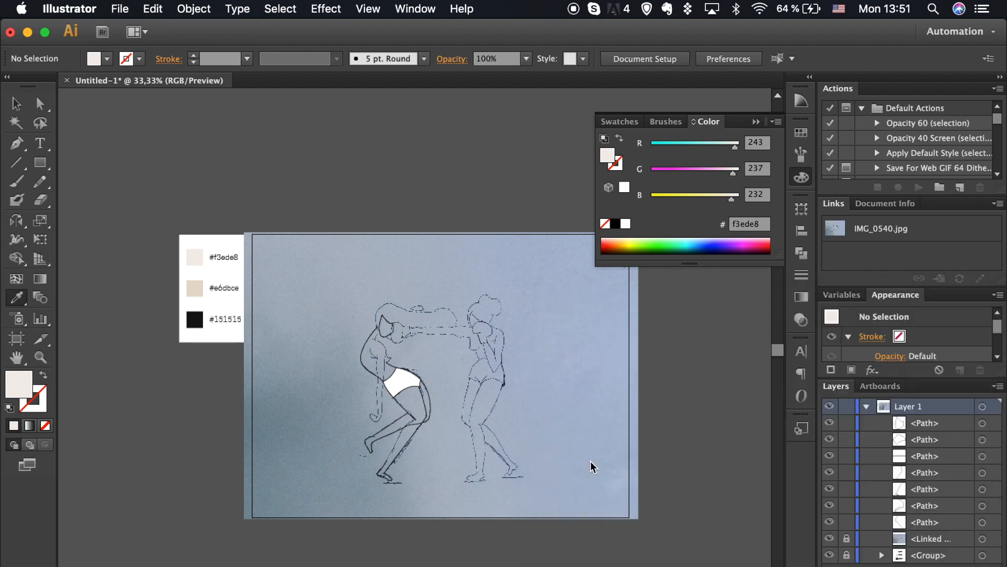
Step: Fill the left figure's face shape with #f3ede8
key("v")
key("super+plus")
key("super+plus")
key("super+plus")
key("super+plus")
key("super+plus")
left_click(243, 259)
double_click(25, 389)
type("f3ede8")
key("Return")
left_click(419, 334)
Step: Start the left figure's hair outline with the Pen tool by drawing the rounded far end of the flowing hair
scroll(419, 341, "up", 5)
key("p")
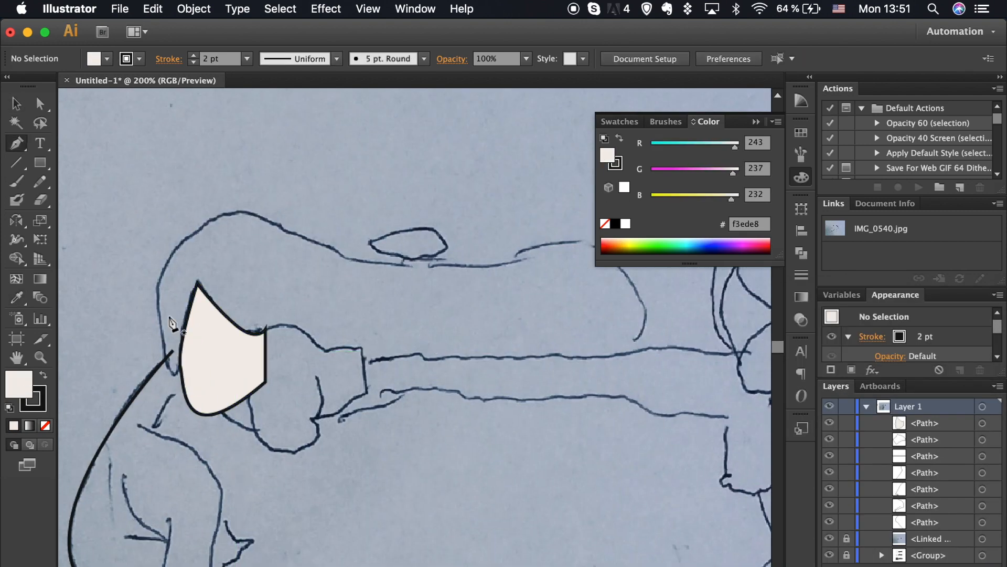
left_click(621, 365)
scroll(598, 335, "right", 5)
scroll(598, 336, "up", 3)
left_click_drag(525, 250, 525, 250)
left_click_drag(402, 293, 322, 292)
left_click_drag(174, 242, 168, 257)
key("super+z")
key("super+z")
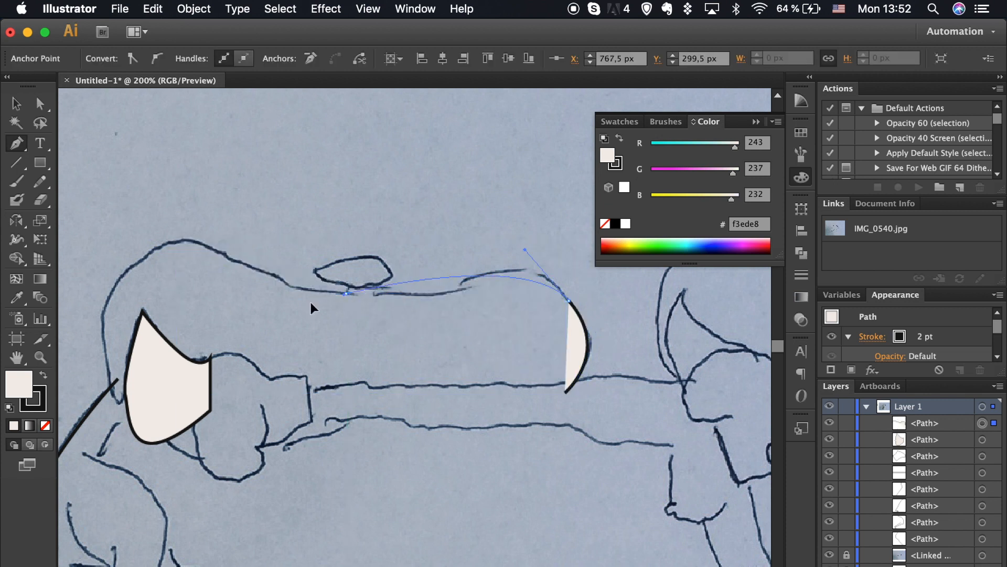
Step: Complete the hair outline along the upper contour, over the head, under the chin and back to its starting point
left_click_drag(450, 290, 406, 304)
left_click_drag(310, 292, 144, 265)
key("super+z")
left_click_drag(281, 282, 212, 254)
left_click_drag(144, 260, 87, 302)
left_click_drag(205, 457, 332, 490)
left_click(566, 393)
Step: Give the hair shape a near-black fill and no stroke, and send it behind the face
key("v")
key("shift+x")
left_click(43, 404)
key("slash")
key("super+bracketleft")
key("super+bracketleft")
key("super+bracketleft")
key("super+bracketleft")
key("super+bracketleft")
key("super+bracketleft")
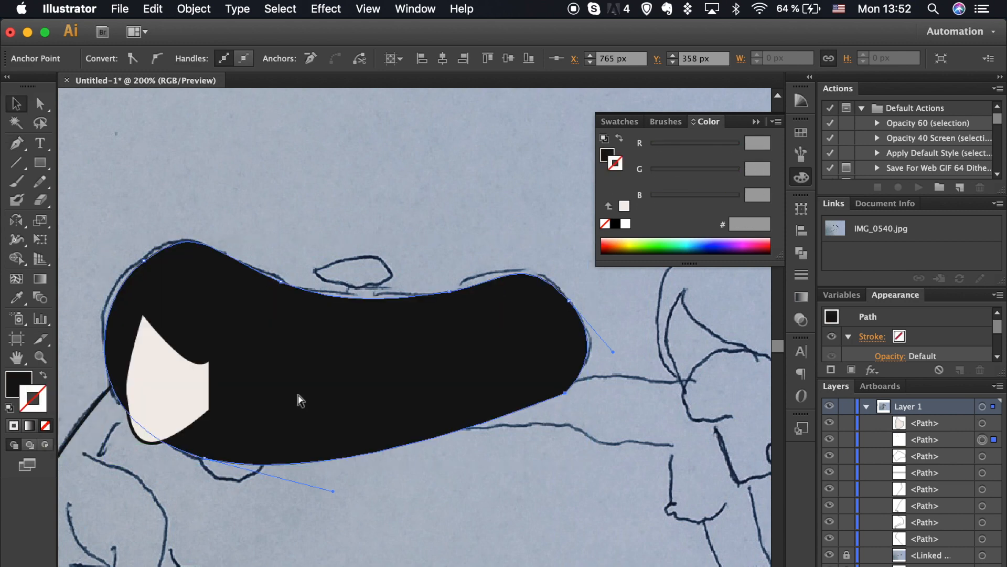
left_click(463, 510)
Step: Draw the small almond-shaped detail above the hair as a closed near-black shape with the Pen tool
key("super+minus")
key("super+minus")
key("super+minus")
key("super+minus")
key("super+plus")
key("super+plus")
key("super+plus")
key("super+plus")
key("super+plus")
left_click(40, 164)
key("p")
left_click(264, 234)
mouse_move(329, 258)
left_mouse_down()
mouse_move(355, 261)
mouse_move(375, 208)
mouse_move(303, 216)
left_mouse_up()
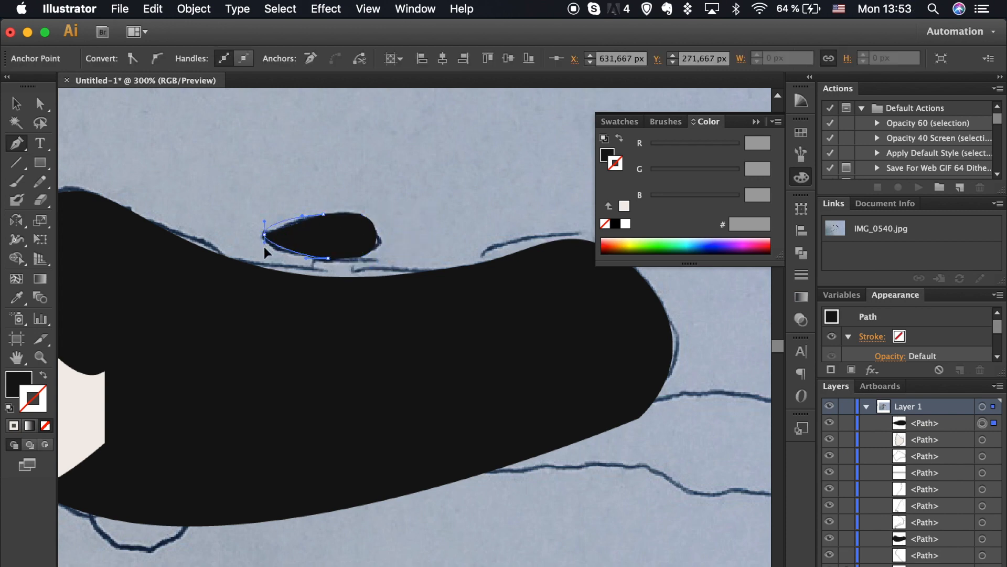
left_click_drag(264, 247, 263, 249)
key("v")
left_click(452, 233)
Step: Move the linked sketch image above all traced paths in Layer 1
left_click_drag(911, 566, 915, 418)
scroll(502, 502, "left", 7)
scroll(503, 502, "down", 2)
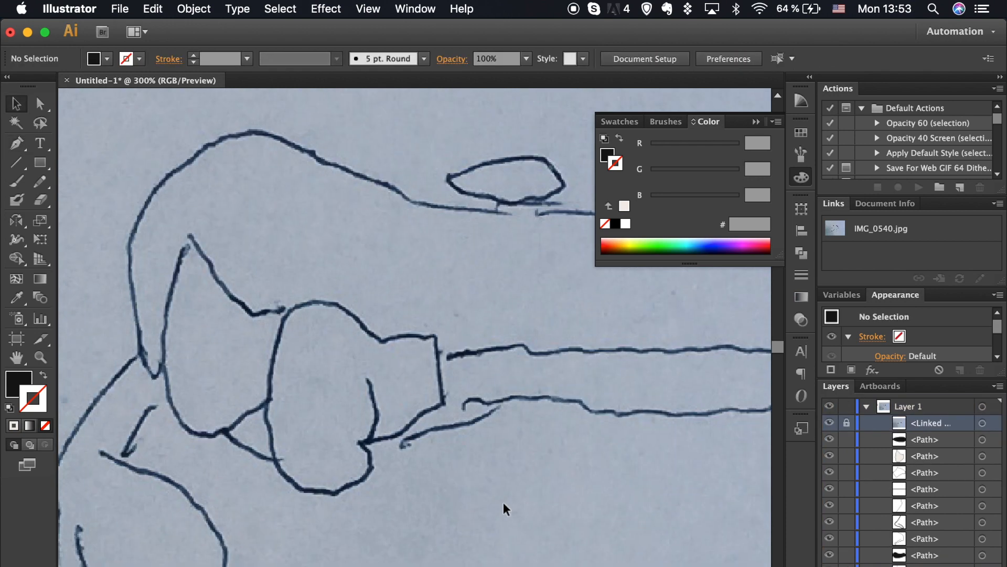
Step: Set the linked sketch's opacity to 60% and lock it again
key("super+minus")
key("super+minus")
key("super+minus")
key("super+minus")
left_click(724, 336)
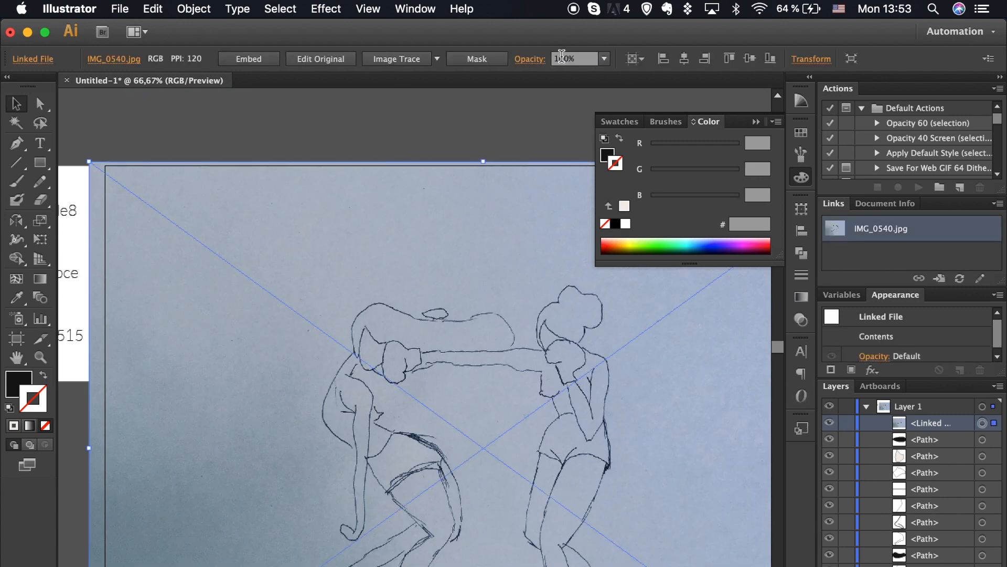
double_click(562, 58)
type("60")
key("Return")
left_click(847, 424)
Step: Trace the outer edge of the left figure's hanging arm from the shoulder down around the curled hand as an unfilled stroke with the Pen tool
scroll(584, 445, "down", 5)
key("super+plus")
key("super+plus")
key("super+plus")
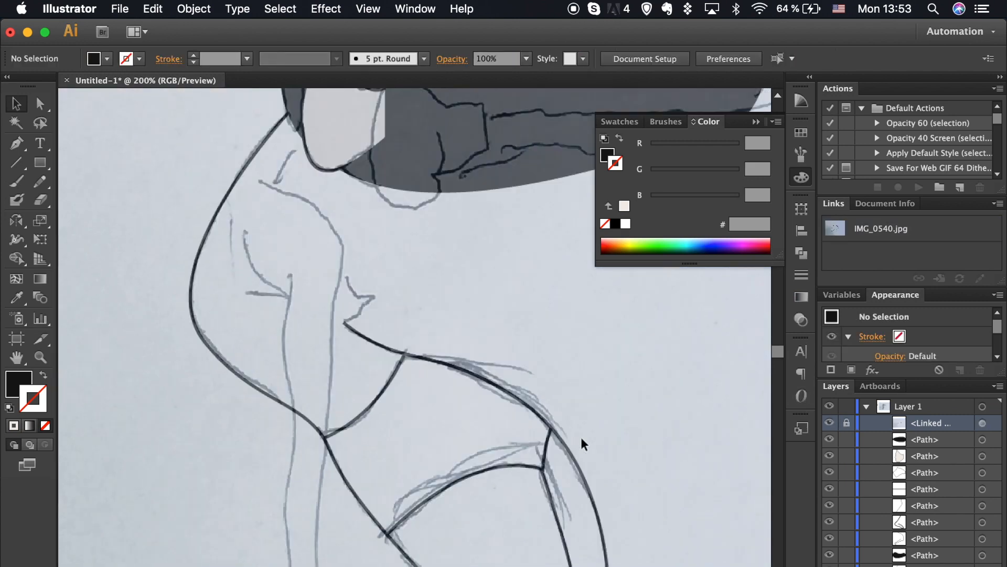
scroll(581, 437, "up", 2)
key("p")
left_click(279, 217)
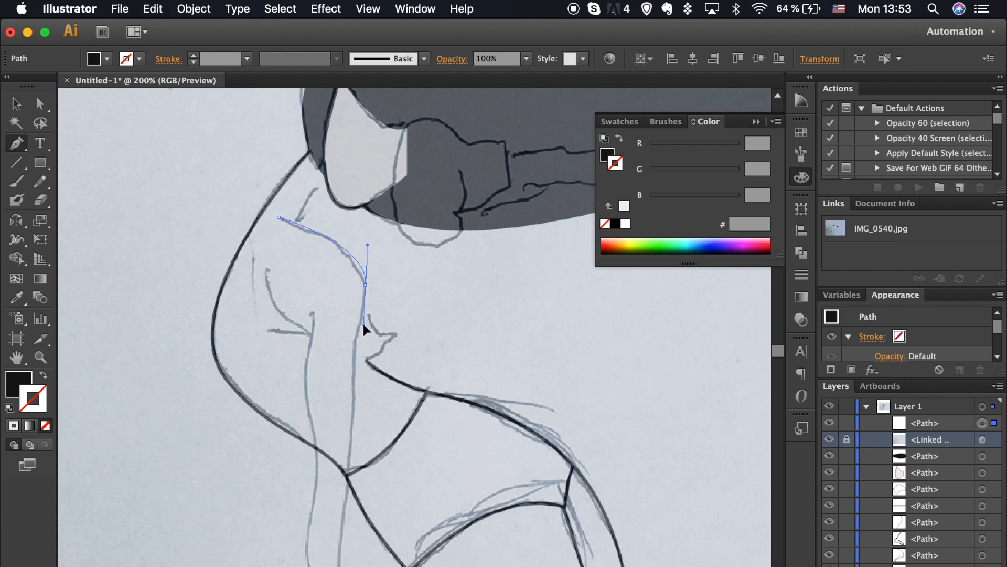
left_click_drag(363, 324, 364, 324)
scroll(363, 324, "down", 5)
key("shift+x")
left_click_drag(374, 235, 376, 241)
left_click(371, 285)
left_click(360, 403)
left_click(359, 431)
left_click(360, 460)
left_click_drag(294, 530, 330, 393)
left_click(314, 508, "super")
Step: Trace the inner edge of the hanging arm from the hand up to the armpit with the Pen tool
left_click(328, 551)
key("super+z")
left_click(323, 556)
left_click_drag(336, 307, 330, 287)
mouse_move(326, 229)
left_mouse_down()
mouse_move(331, 215)
mouse_move(429, 325)
left_mouse_up()
key("v")
left_click(358, 237)
Step: Hide the sketch and match both arm lines to the other traced lines' 2 pt #151515 stroke with the Eyedropper
left_click(399, 336)
key("i")
left_click(364, 382)
key("super+z")
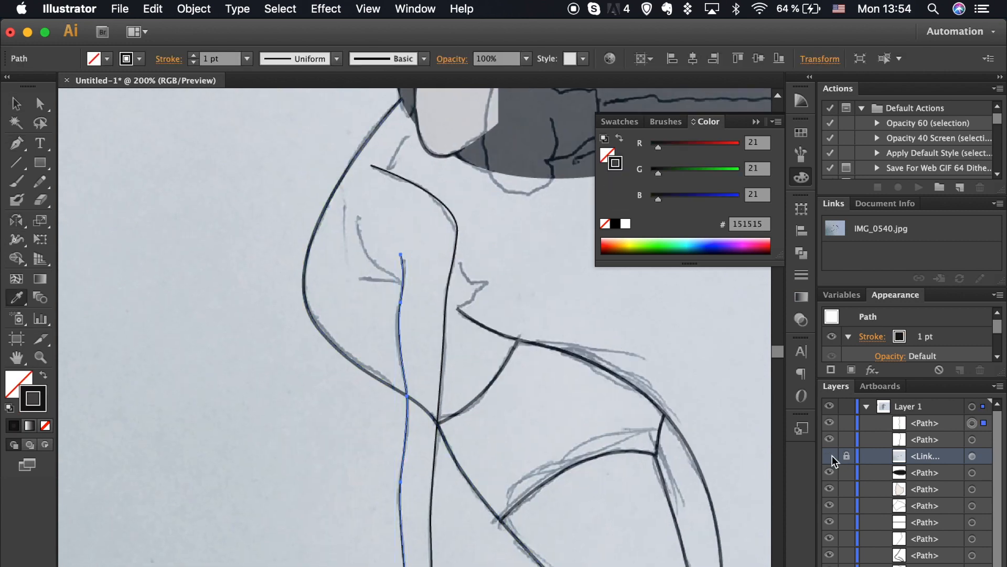
left_click(830, 456)
left_click(359, 364)
key("v")
left_click(434, 468)
key("i")
left_click(404, 461)
key("super+shift+a")
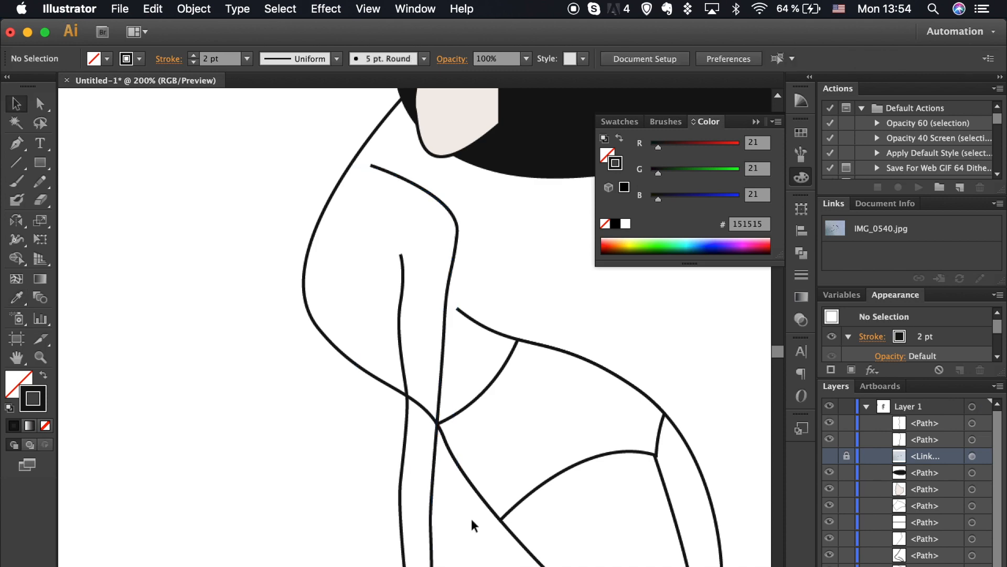
Step: Adjust the end anchor of the arm line where it meets the curled hand using Direct Selection
scroll(472, 524, "up", 6)
key("a")
left_click(442, 441)
left_click_drag(442, 443, 453, 454)
left_click(525, 485)
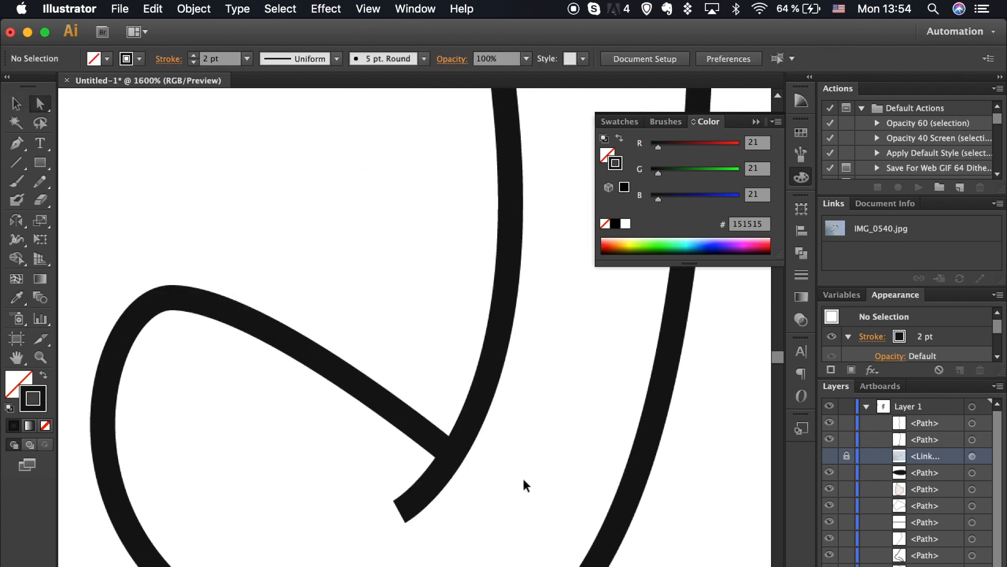
Step: Show the sketch again and trace the curved armpit line and the short crease meeting the inner arm edge with the Pen tool
scroll(526, 484, "down", 4)
scroll(525, 485, "up", 10)
left_click(830, 456)
scroll(682, 433, "up", 3)
key("p")
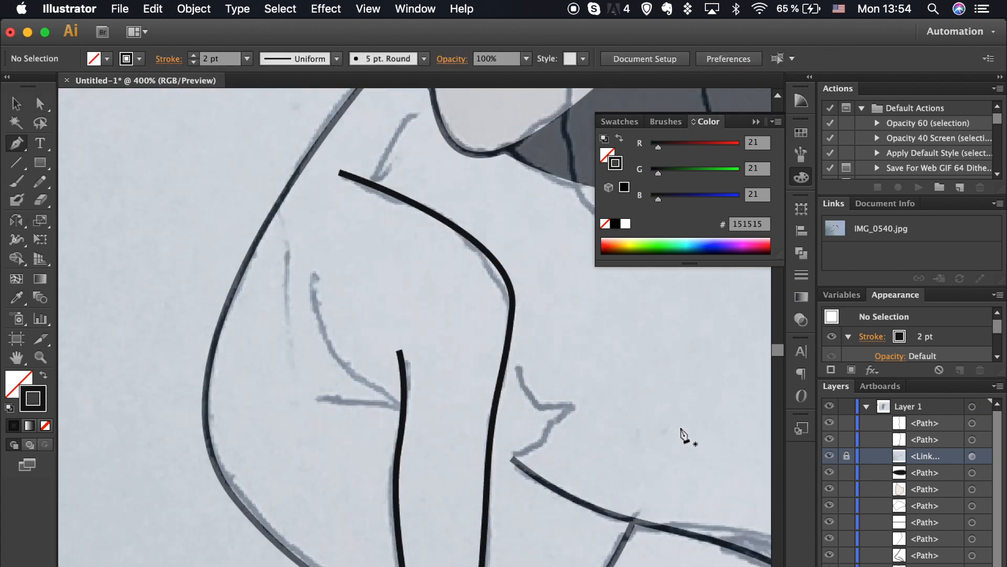
left_click(311, 272)
left_click_drag(403, 404, 498, 431)
key("v")
key("p")
left_click(318, 398)
left_click(402, 403)
key("super+z")
left_click(403, 408)
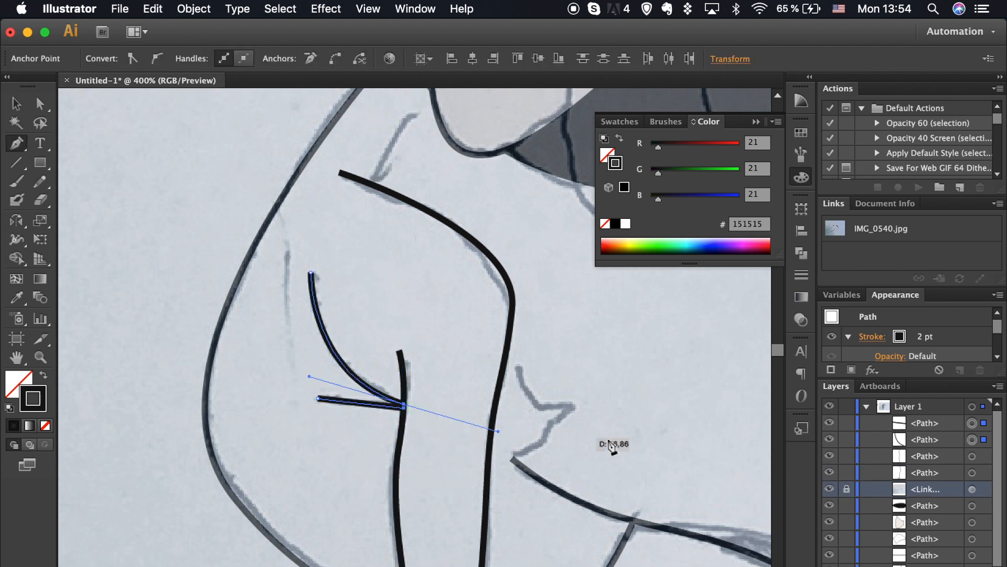
Step: Trace the pointed chest contour between the arm's outer edge and the belly line with the Pen tool
left_click(613, 445, "super")
mouse_move(512, 459)
left_mouse_down()
mouse_move(549, 429)
mouse_move(554, 408)
mouse_move(491, 439)
left_mouse_up()
left_click(560, 444, "super")
left_click(509, 334)
key("v")
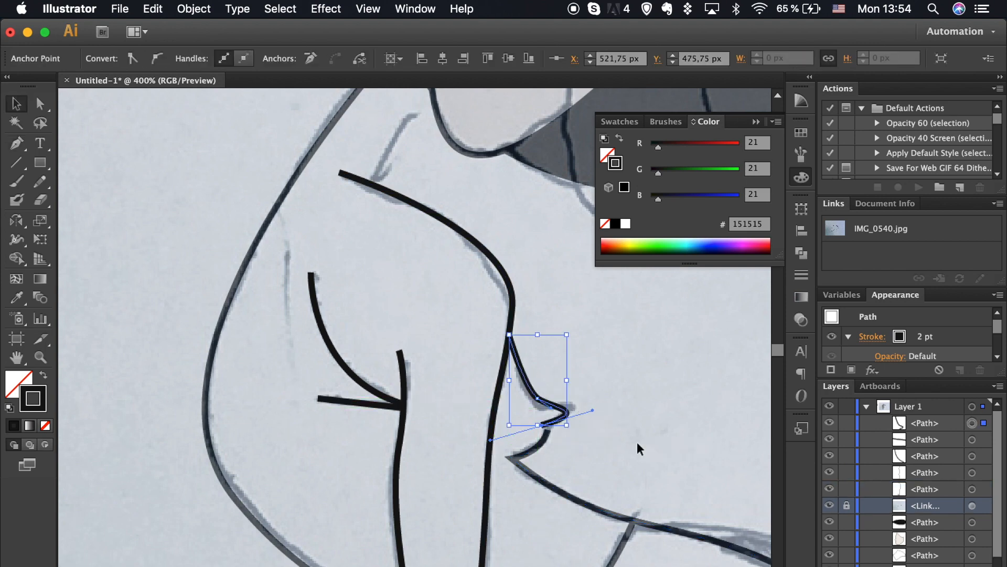
left_click(636, 442)
Step: Reposition the anchors of the two chest contour lines with Direct Selection so their ends meet below the point
key("a")
key("super+equal")
key("super+equal")
left_click(680, 507)
left_click_drag(682, 510, 692, 493)
key("super+equal")
key("super+equal")
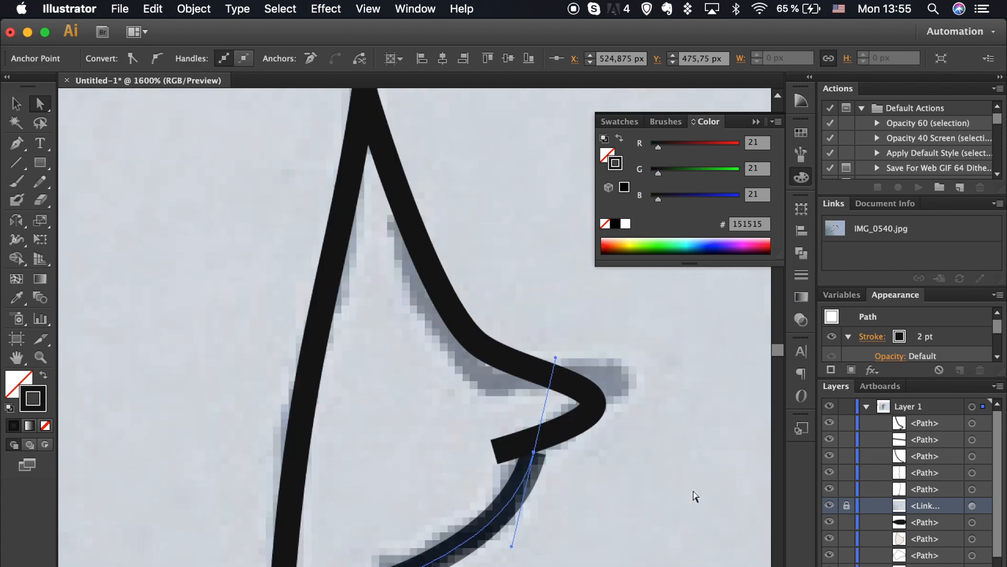
left_click_drag(524, 442, 524, 431)
left_click(572, 482)
left_click(483, 504)
left_click_drag(496, 518, 542, 536)
left_click(597, 543)
Step: Draw the curved neck line from the shoulder up under the face with the Pen tool and send it to the back
key("super+minus")
key("super+minus")
key("super+minus")
key("super+minus")
key("super+minus")
key("super+minus")
key("super+minus")
key("super+minus")
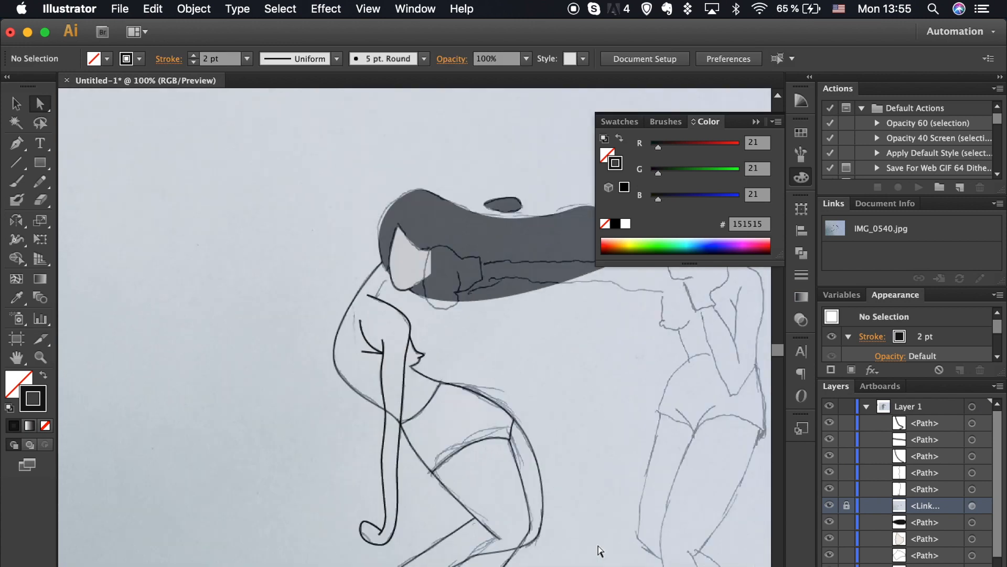
key("super+equal")
key("super+equal")
key("super+equal")
key("super+equal")
scroll(599, 549, "up", 8)
key("super+equal")
key("p")
left_click(411, 528)
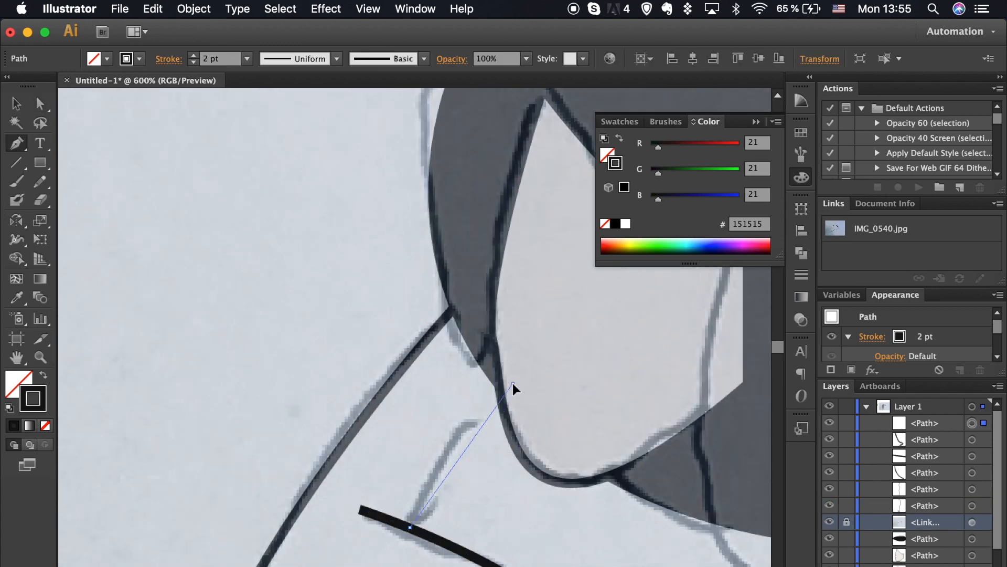
left_click_drag(513, 384, 564, 367)
key("super+shift+bracketleft")
left_click(551, 532)
Step: Draw one more two-point curved line on the left figure with the Pen tool and hide the sketch
key("super+minus")
key("super+minus")
key("super+minus")
key("super+minus")
key("super+minus")
key("super+minus")
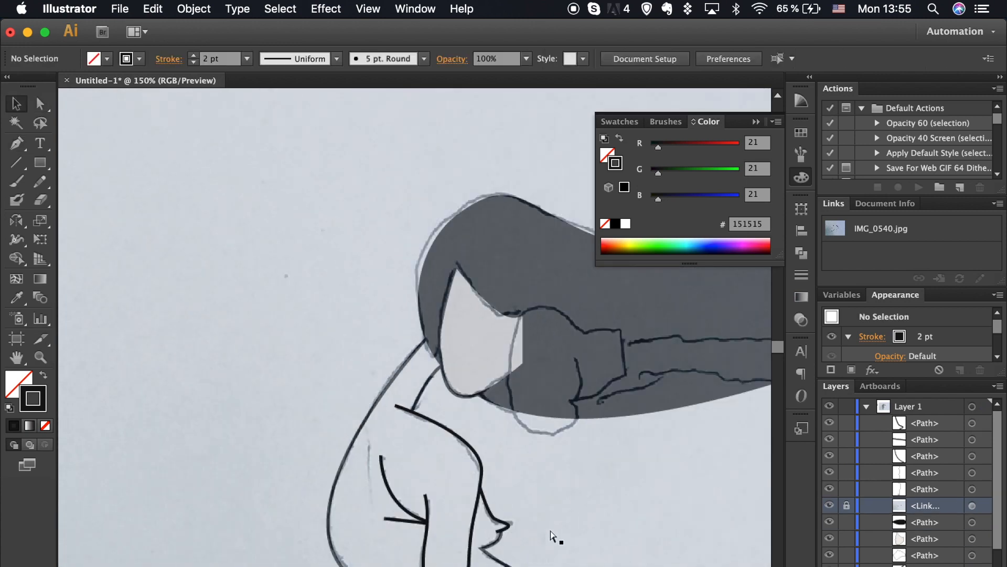
scroll(550, 532, "down", 5)
key("super+plus")
key("super+plus")
key("super+plus")
left_click(829, 506)
left_click(829, 506)
scroll(603, 473, "down", 5)
key("p")
left_click(411, 461)
scroll(411, 460, "up", 4)
scroll(412, 461, "right", 3)
left_click_drag(507, 313, 566, 321)
key("v")
left_click(596, 455)
key("super+minus")
key("super+minus")
key("super+minus")
key("super+minus")
left_click(830, 505)
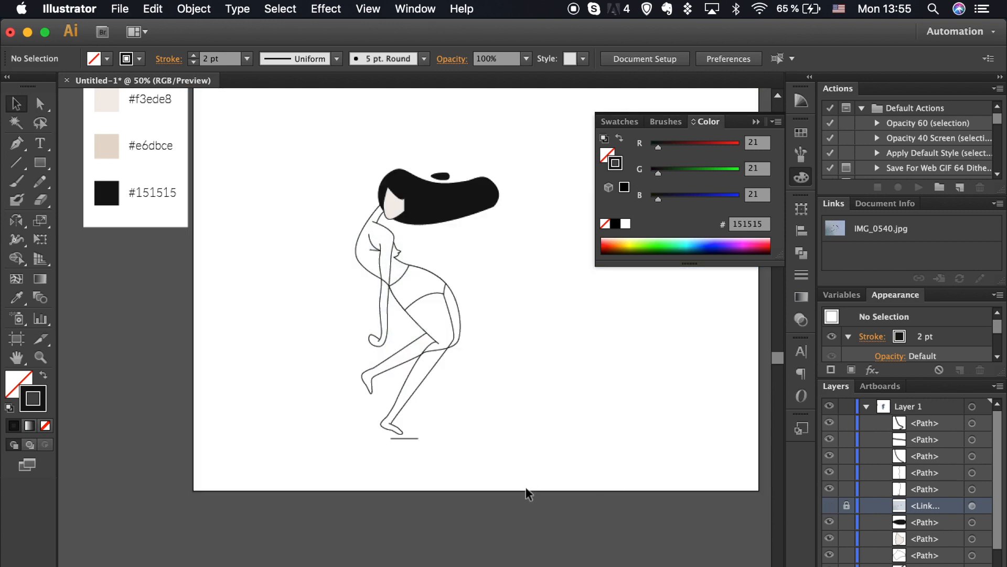
Step: Copy the whole left figure, paste it in front, group the copy, then lock and hide that group as a backup
scroll(526, 489, "up", 1)
left_click_drag(503, 510, 292, 156)
key("super+c")
key("super+f")
key("super+g")
left_click(846, 423)
left_click(830, 423)
Step: Select the remaining figure artwork and expand its strokes and fills into shapes
left_click_drag(499, 483, 314, 158)
left_click(194, 9)
left_click(225, 167)
key("Return")
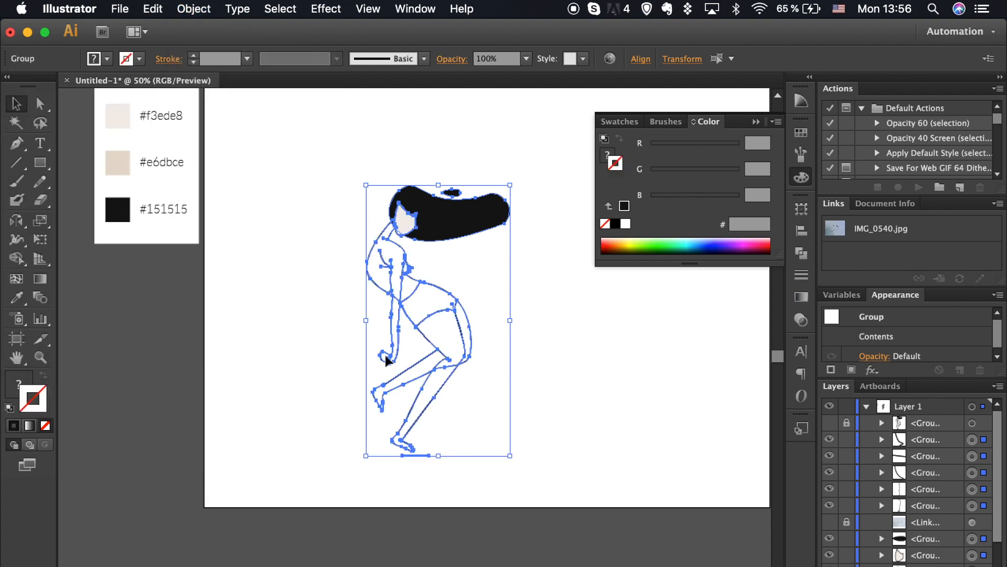
left_click(326, 385)
Step: Clean up the crossing of the expanded leg outlines below the knee with the Shape Builder tool
key("super+plus")
key("super+plus")
key("super+plus")
key("super+plus")
scroll(540, 458, "down", 2)
scroll(540, 458, "right", 1)
left_click(531, 426)
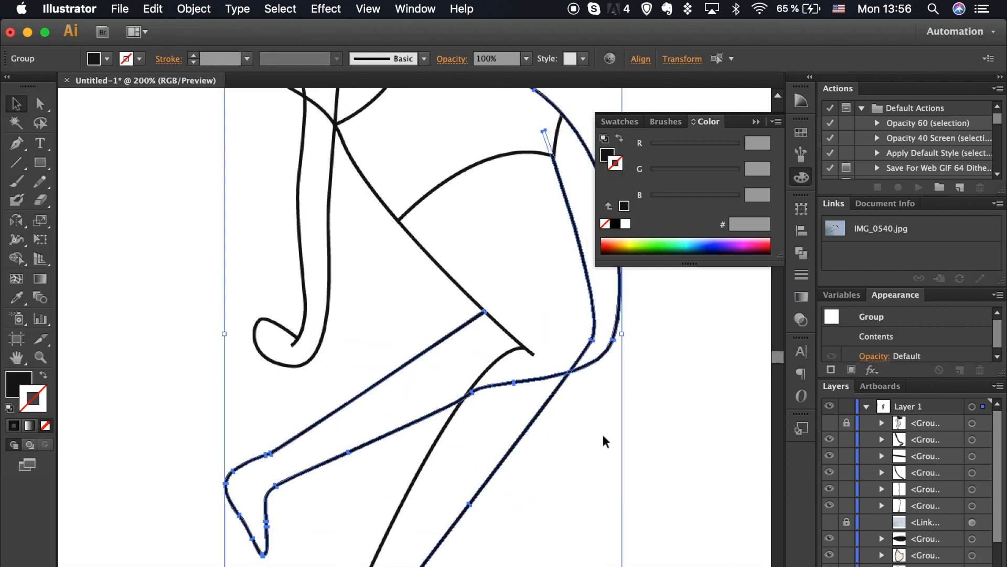
left_click_drag(17, 258, 89, 265)
left_click(89, 265)
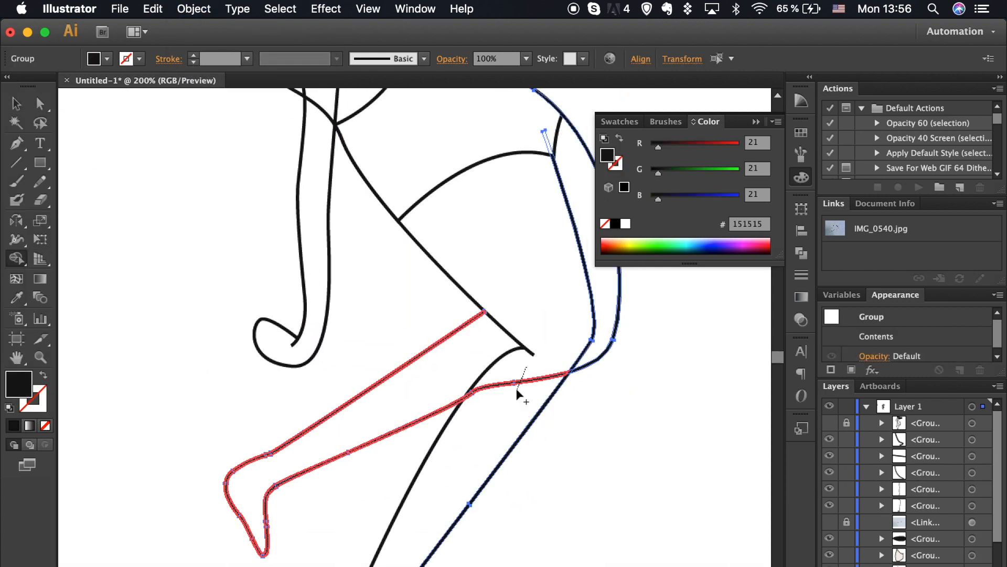
left_click(518, 389)
key("v")
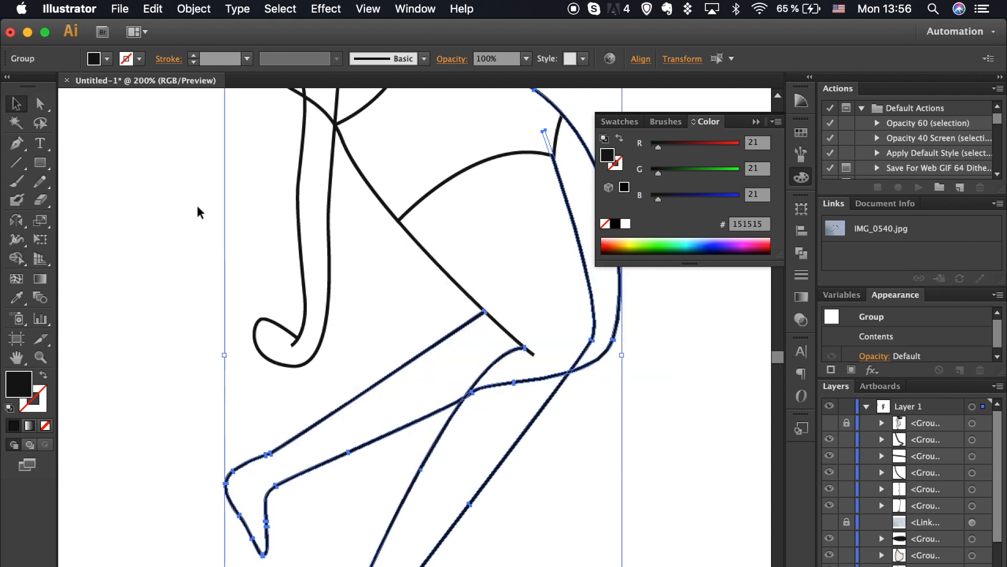
left_click(16, 258)
left_click(521, 384)
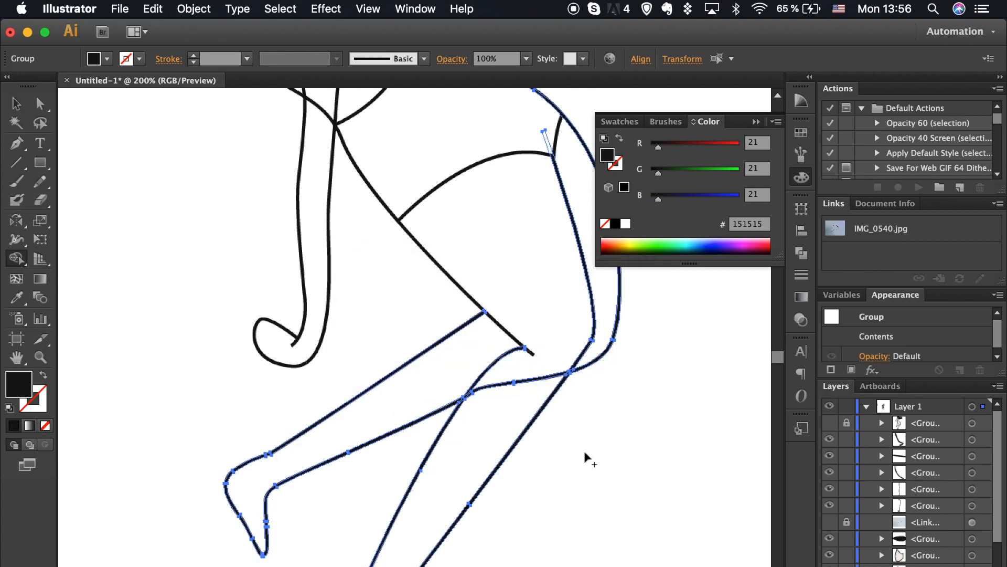
key("a")
left_click(584, 452)
key("super+0")
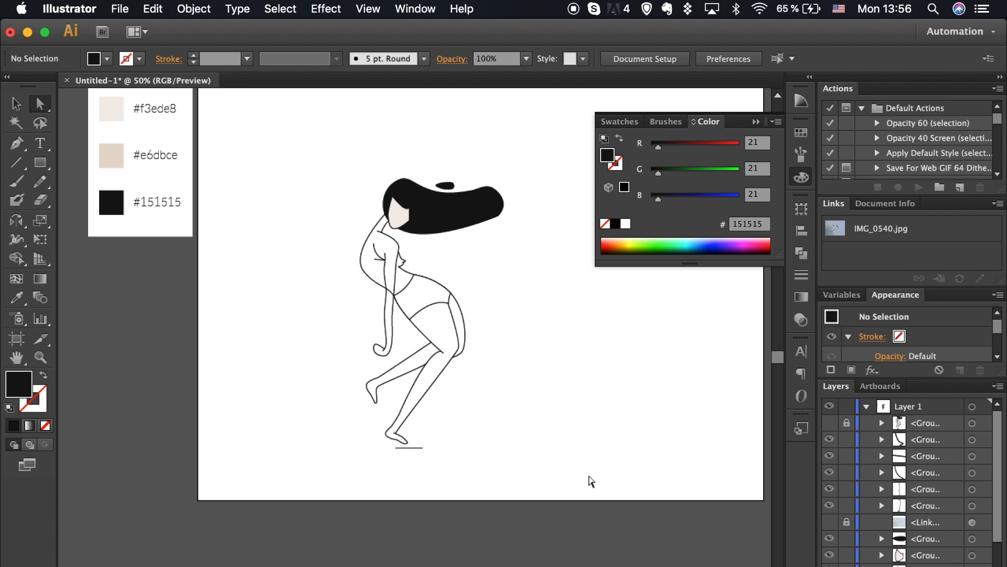
Step: Show the sketch and start tracing the punching glove with the Pen tool, from the cuff's upper corner along its lower edge to the thumb
left_click(829, 521)
key("super+equal")
key("super+equal")
key("super+equal")
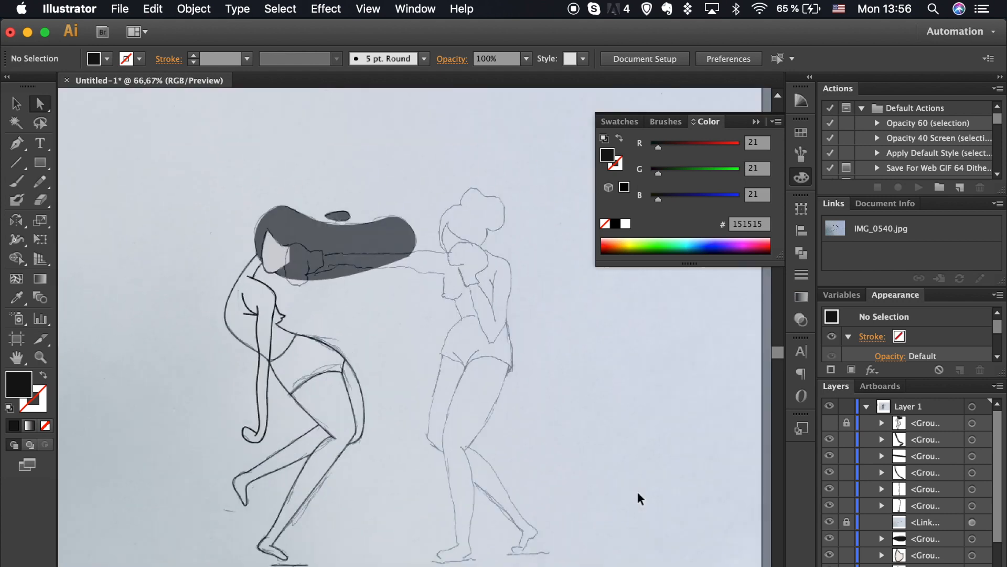
key("super+equal")
key("super+equal")
key("p")
scroll(638, 493, "left", 10)
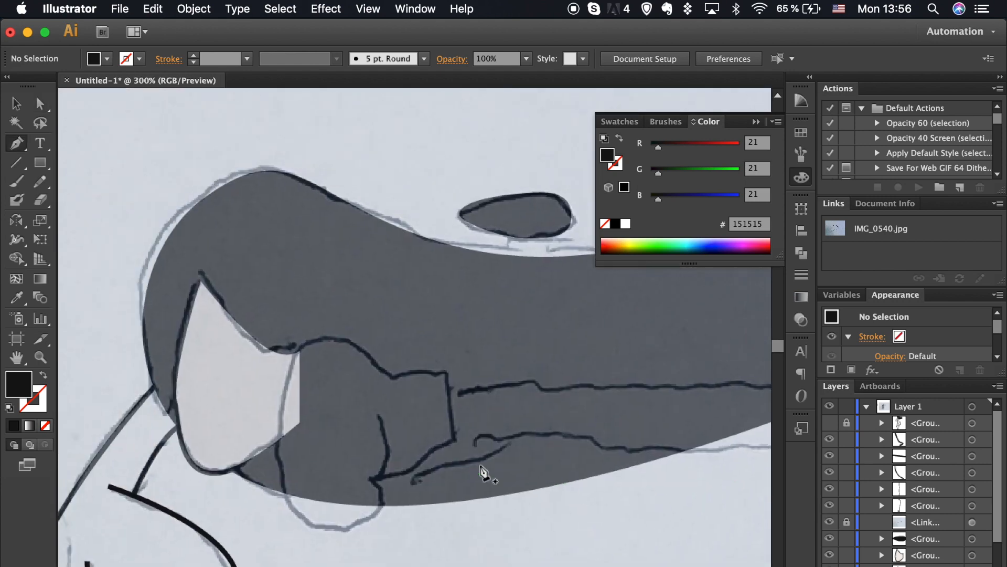
left_click(446, 373)
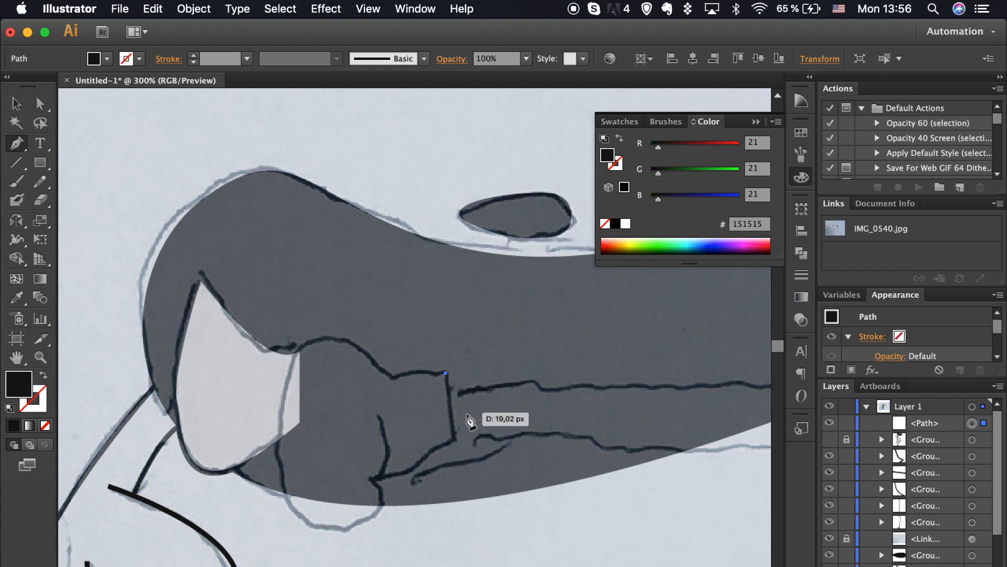
left_click(459, 442)
mouse_move(422, 458)
left_mouse_down()
mouse_move(417, 471)
mouse_move(367, 478)
left_mouse_up()
left_click(375, 478)
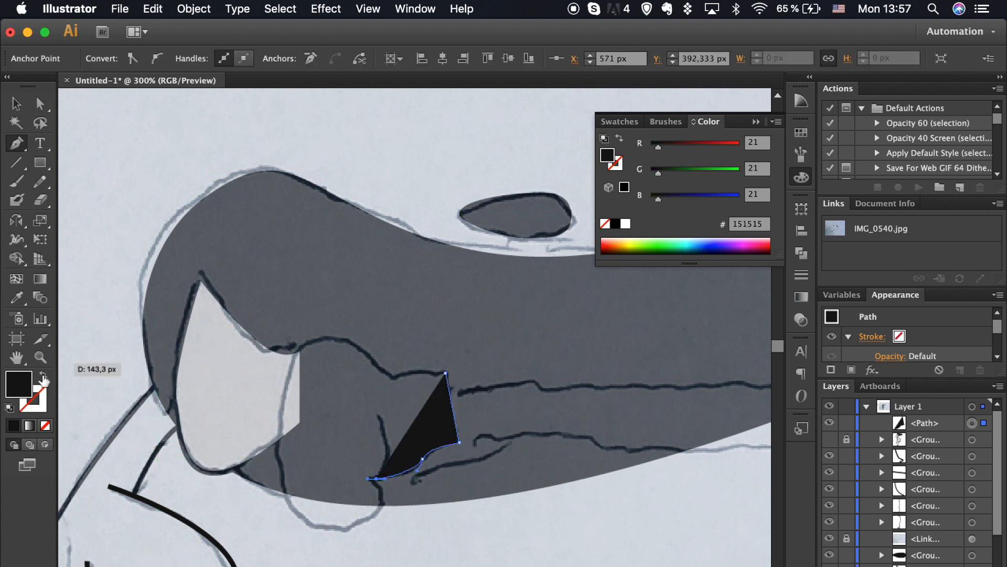
Step: Swap the glove path's fill to a stroke and set the stroke colour to orange #fc7510
left_click(44, 375)
double_click(33, 405)
left_click(761, 345)
left_click(751, 345)
left_click(936, 347)
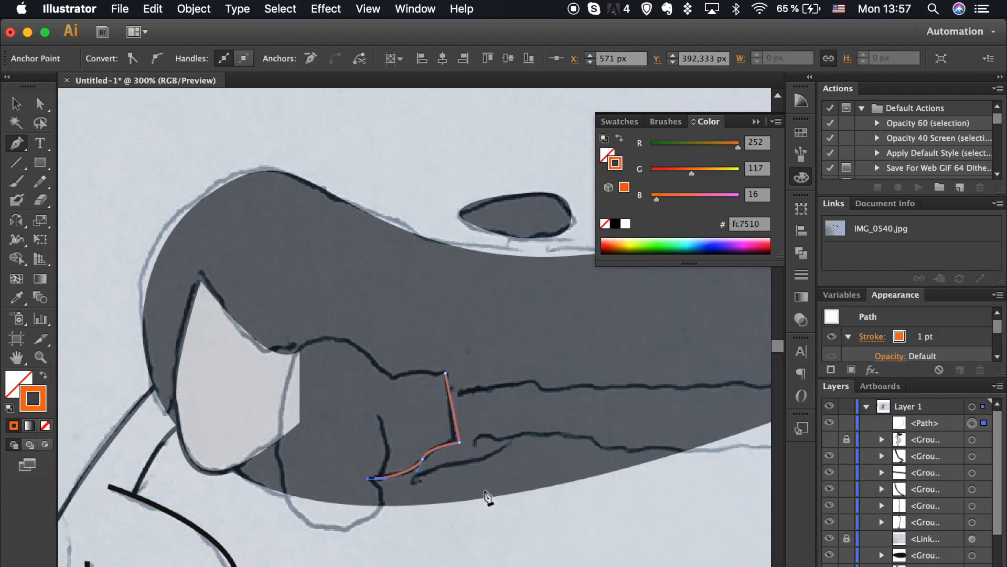
Step: Trace the rest of the glove over the cuff's upper edge and around the fist, ending with the thumb crease
left_click_drag(373, 388, 373, 389)
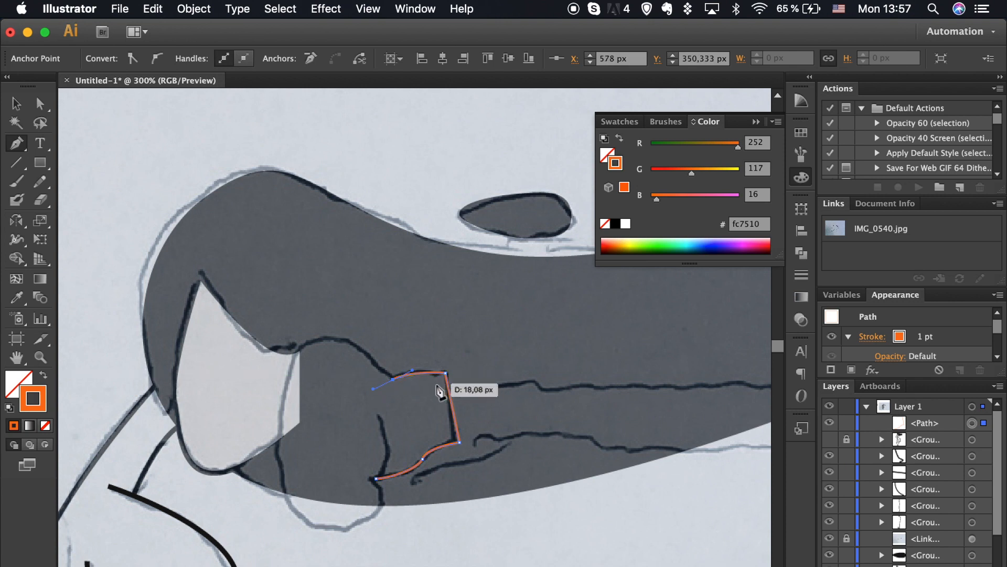
left_click_drag(284, 359, 281, 357)
left_click_drag(282, 478, 288, 506)
left_click_drag(352, 524, 390, 513)
left_click_drag(377, 478, 347, 467)
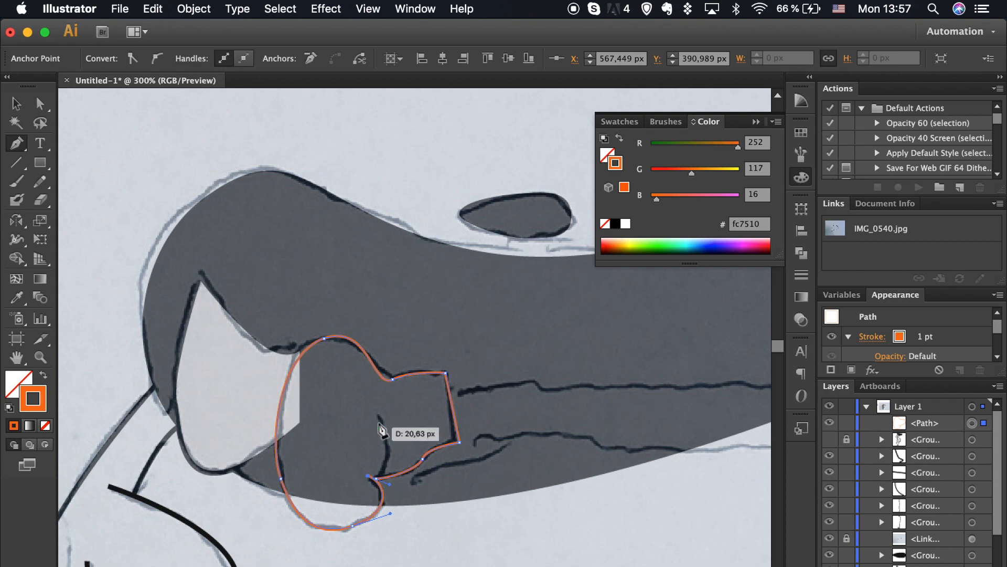
left_click_drag(351, 350, 350, 350)
key("v")
key("shift+super+a")
Step: Fine-tune the glove outline's anchors at the thumb crease and on the cuff's lower edge
scroll(363, 429, "up", 3)
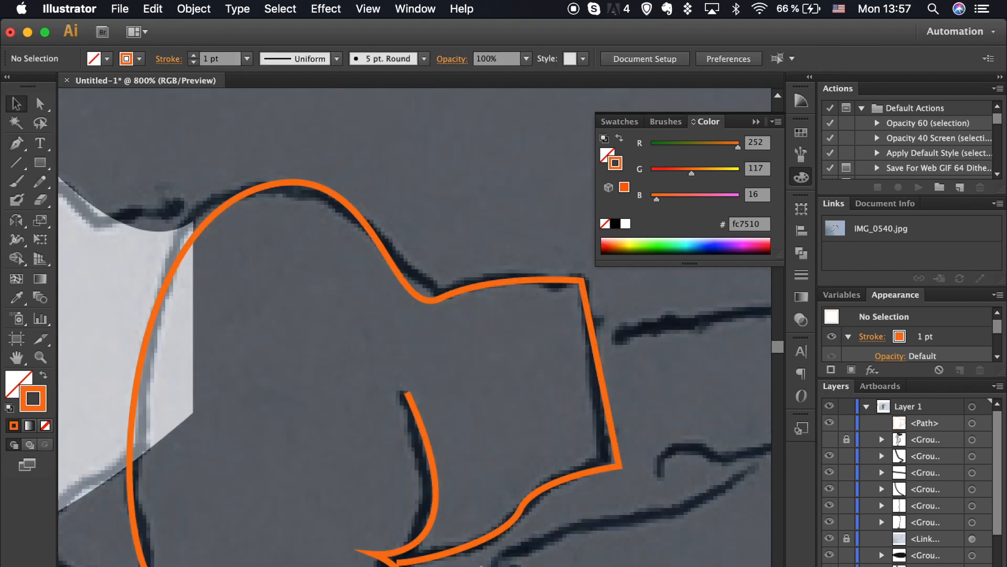
key("a")
left_click(392, 558)
key("shift+super+a")
scroll(392, 558, "up", 2)
left_click_drag(411, 439, 402, 440)
key("shift+super+a")
scroll(517, 476, "right", 6)
left_click(353, 418)
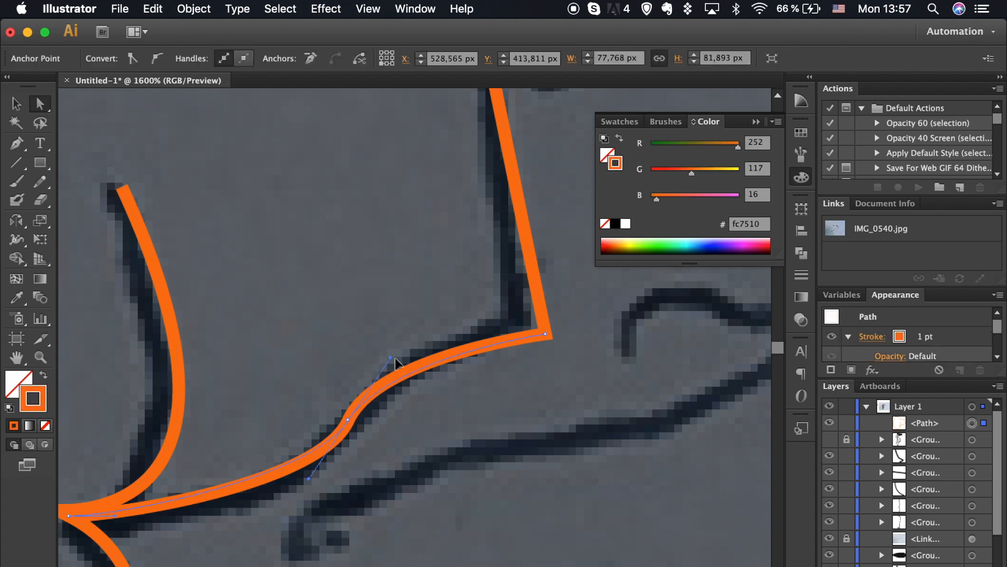
key("shift+super+a")
Step: Convert the two corners at the wrist end of the glove's cuff to smooth points
scroll(434, 419, "down", 4)
left_click(445, 350)
left_click(157, 58)
left_click(428, 258)
left_click(157, 59)
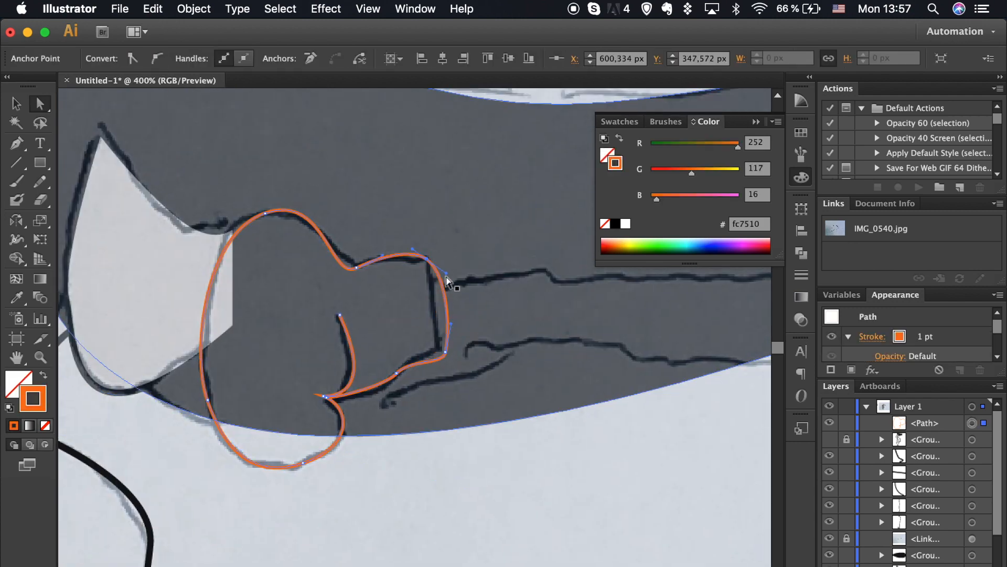
key("shift+super+a")
scroll(498, 449, "down", 2)
left_click_drag(346, 358, 347, 360)
key("shift+super+a")
Step: Fill the glove with white and give it a 2 pt stroke in #151515
left_click(354, 408)
left_click(26, 377)
double_click(25, 377)
left_click_drag(573, 347, 558, 328)
left_click(951, 351)
double_click(38, 403)
type("1")
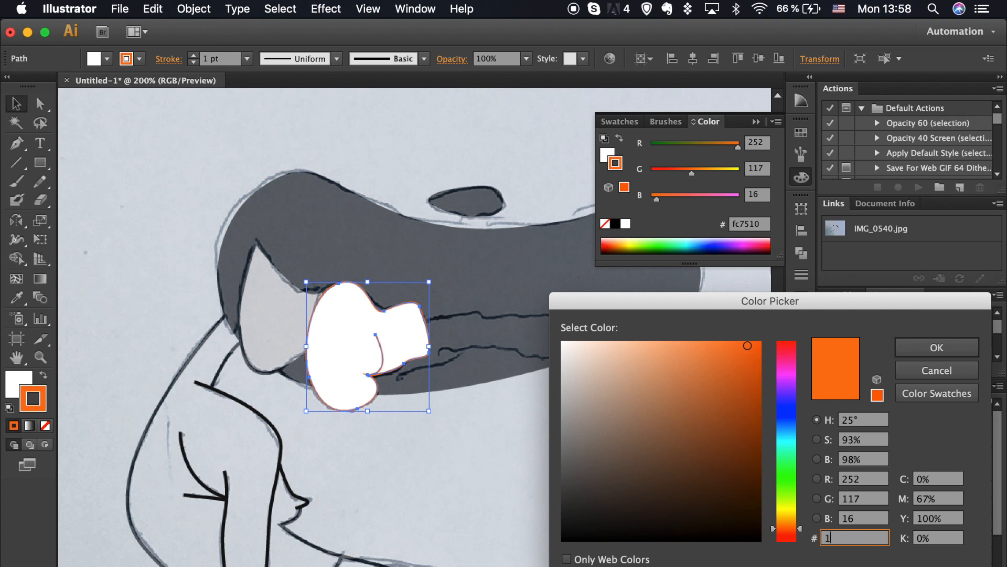
type("51515")
key("Return")
left_click(194, 55)
left_click(565, 465)
Step: Trace the lower edge of the punching arm from the cuff to the chest as an unfilled curve
scroll(564, 466, "right", 5)
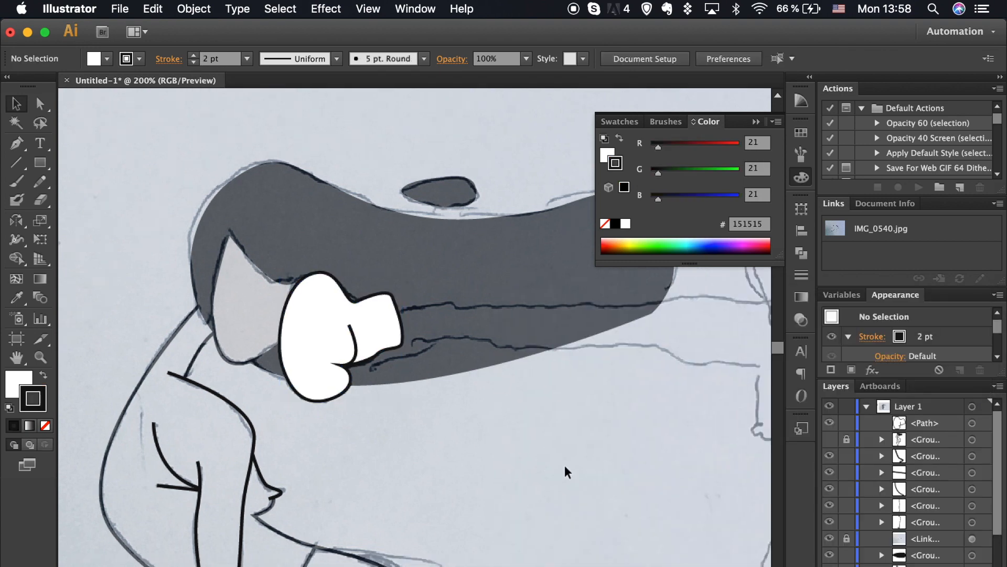
scroll(565, 465, "down", 2)
scroll(565, 465, "up", 2)
key("p")
left_click(174, 371)
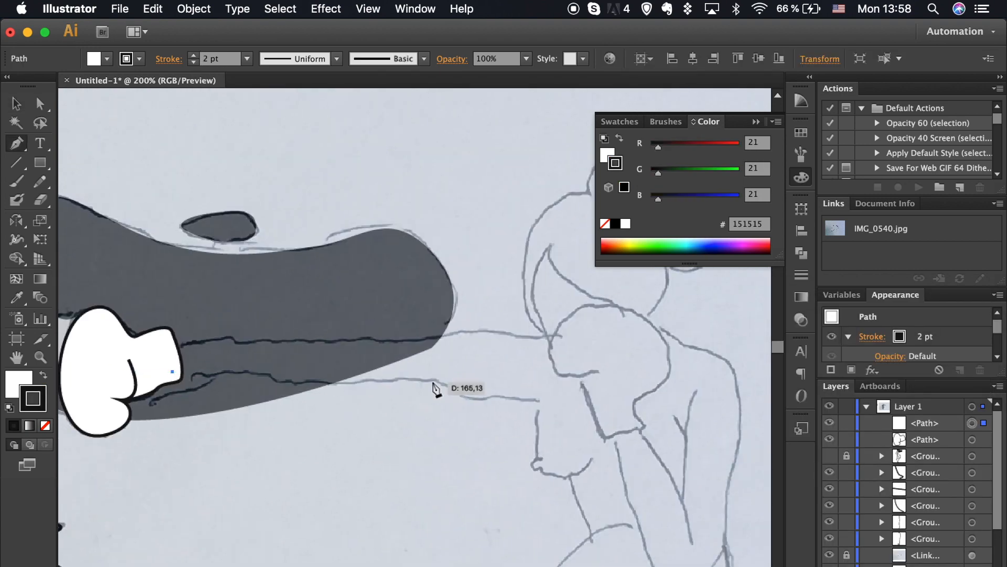
left_click_drag(339, 377, 399, 377)
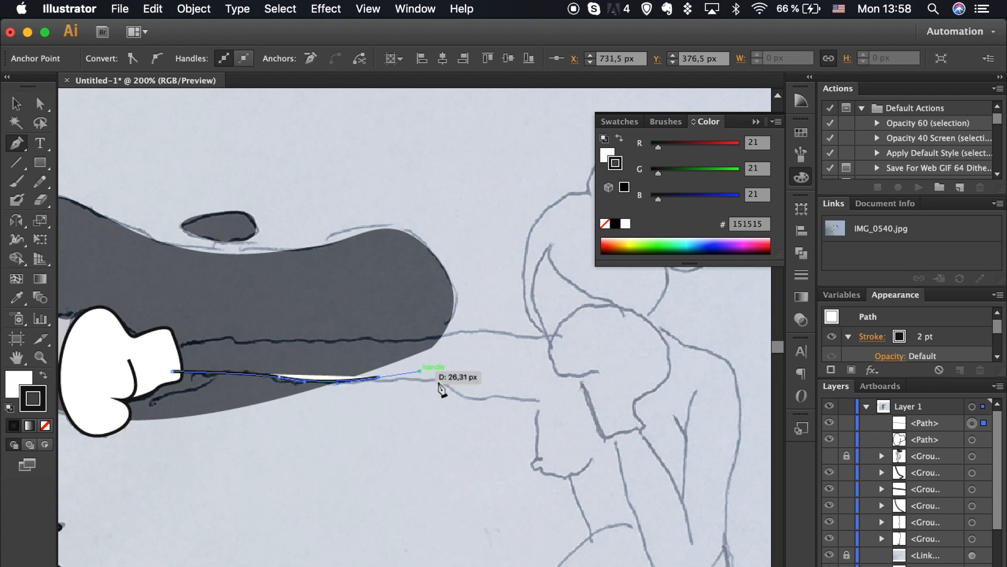
left_click_drag(547, 400, 571, 386)
key("x")
key("slash")
left_click(351, 479, "super")
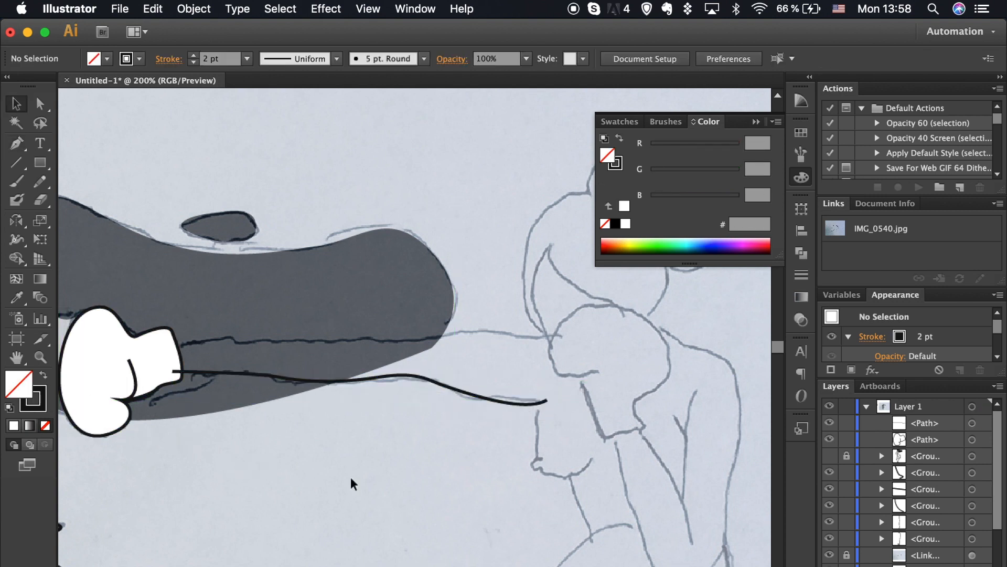
Step: Trace the upper edge of the punching arm from the glove across to the right figure's shoulder
scroll(420, 462, "right", 1)
scroll(420, 462, "down", 1)
left_click(290, 337)
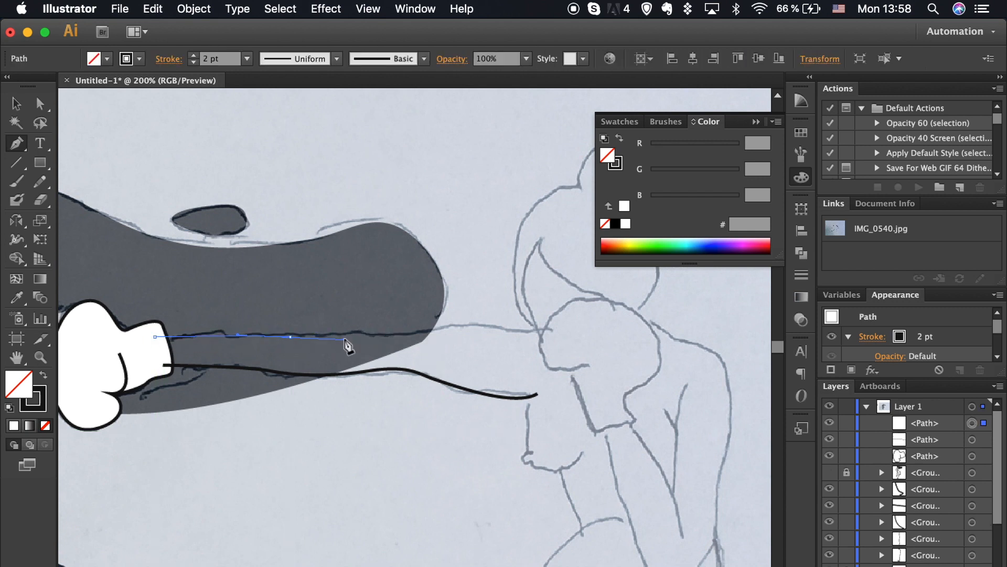
left_click_drag(367, 338, 543, 332)
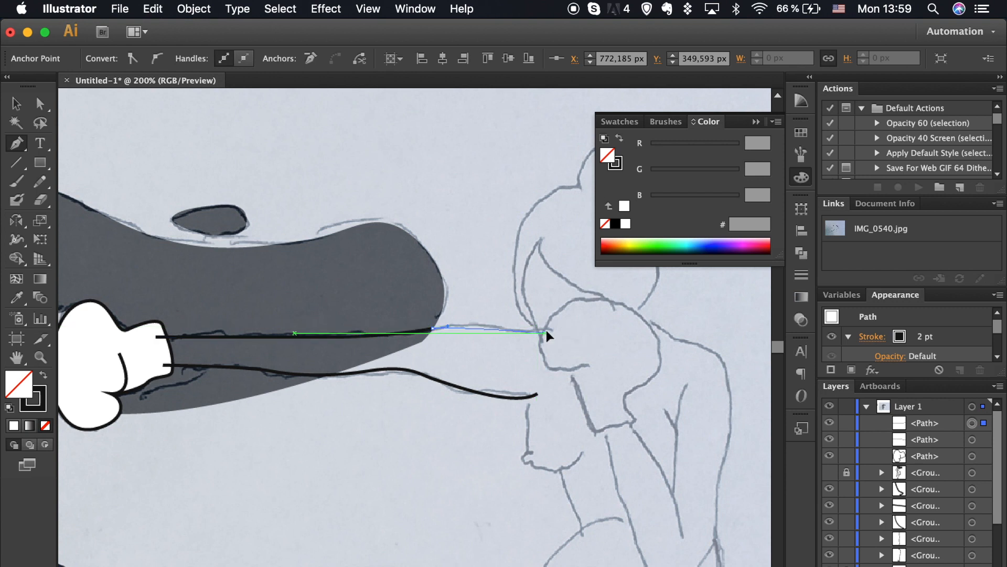
scroll(556, 478, "right", 5)
left_click_drag(558, 406, 558, 405)
key("super+z")
left_click_drag(437, 338, 438, 338)
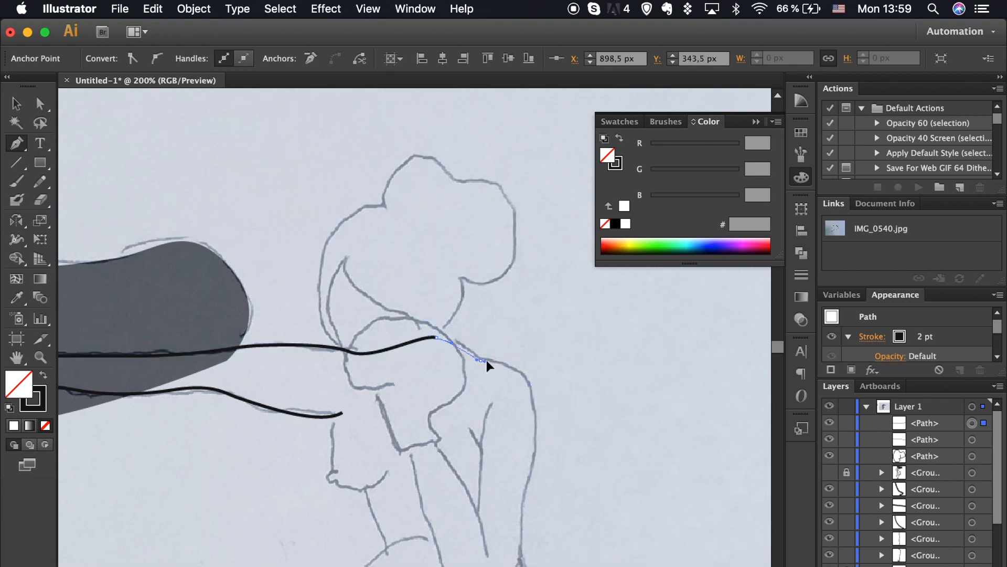
Step: Continue the shoulder line down the raised arm, around the elbow, and up the forearm to the wrist
left_click_drag(532, 402, 516, 482)
scroll(535, 459, "down", 3)
left_click_drag(467, 540, 451, 541)
left_click_drag(402, 357, 400, 340)
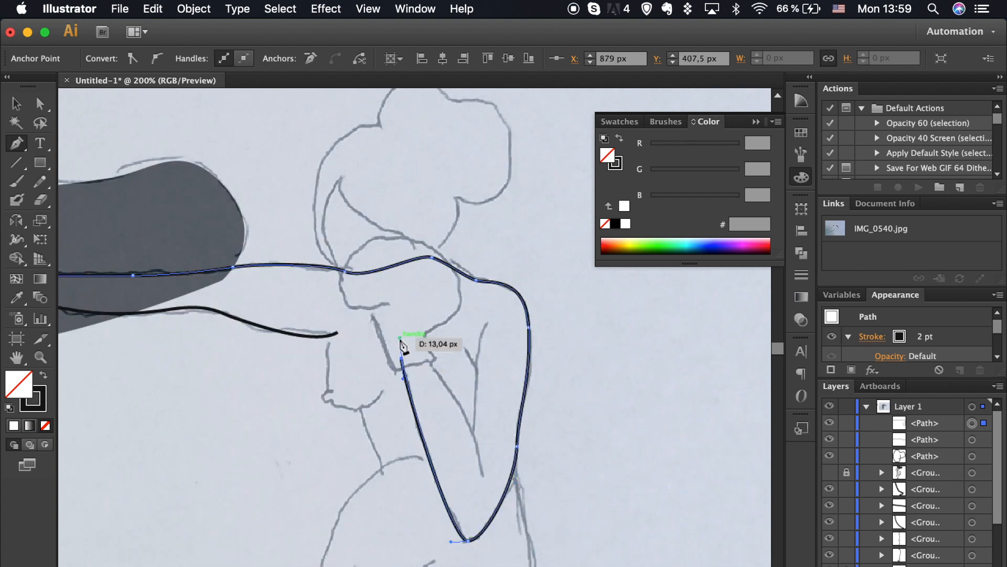
left_click(402, 358)
Step: Extend the path across the raised wrist and down the inner edge of the forearm to the elbow crease
left_click(428, 353)
left_click_drag(481, 474, 481, 533)
key("super+z")
left_click_drag(449, 390, 461, 405)
left_click_drag(483, 475, 477, 506)
left_click(604, 515, "super")
Step: Draw the inner line of the raised upper arm and the short crease branching off it
left_click(487, 320)
left_click_drag(480, 451, 526, 516)
left_click_drag(462, 347, 478, 368)
left_click(576, 478, "super")
Step: Trace the right figure's chest profile and the lower curve of the breast with the Pen tool
scroll(576, 477, "down", 4)
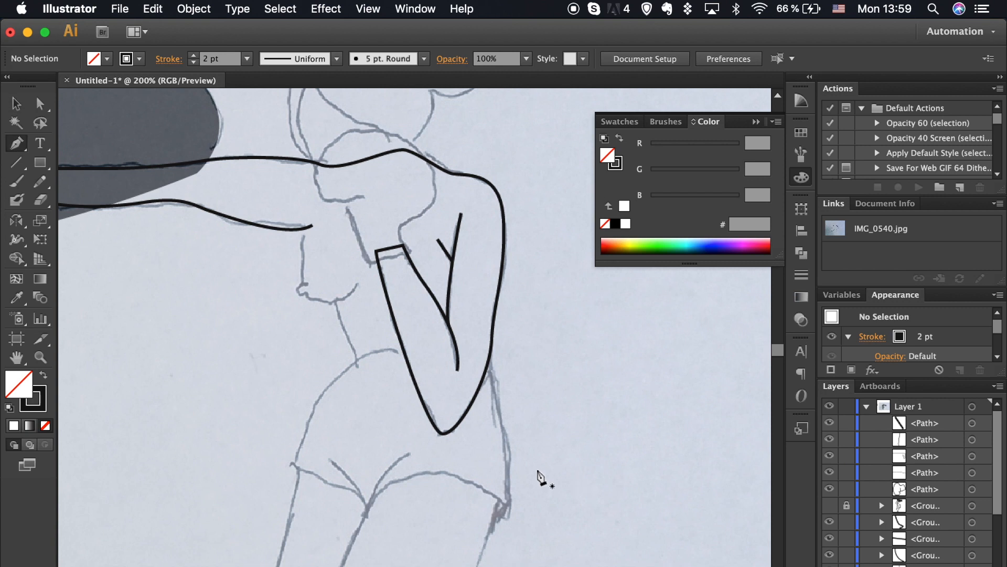
left_click(301, 230)
left_click_drag(303, 286, 386, 245)
left_click(306, 284)
key("v")
left_click(292, 347)
Step: Adjust the anchor at the tip of the right figure's chest outline
scroll(291, 347, "left", 3)
key("super+equal")
key("super+equal")
key("super+equal")
key("super+equal")
key("super+a")
double_click(299, 306)
key("Escape")
key("a")
left_click_drag(299, 307, 299, 317)
left_click(388, 315)
Step: Duplicate the punching glove and place the copy beside the right figure's chest
key("super+0")
key("super+equal")
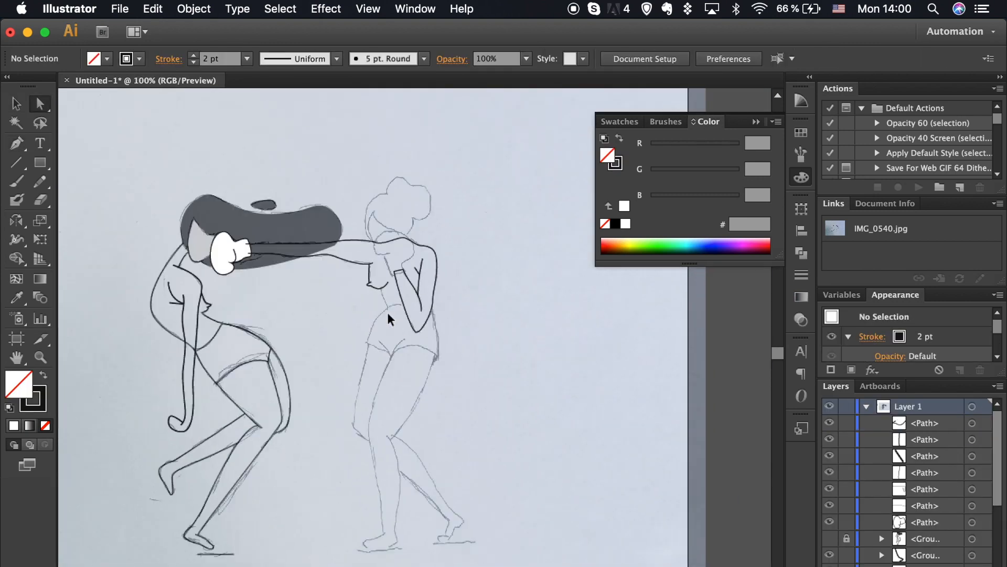
key("super+equal")
key("super+equal")
scroll(333, 344, "left", 8)
scroll(333, 344, "down", 4)
key("v")
left_click(130, 335)
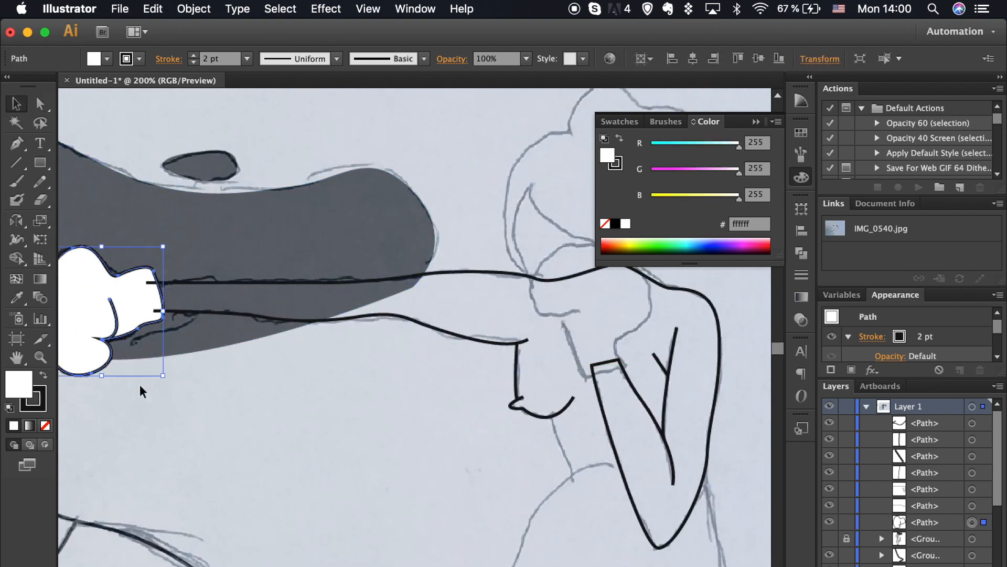
scroll(132, 341, "left", 3)
left_click(164, 370)
left_click(159, 360)
left_click_drag(135, 361, 481, 505)
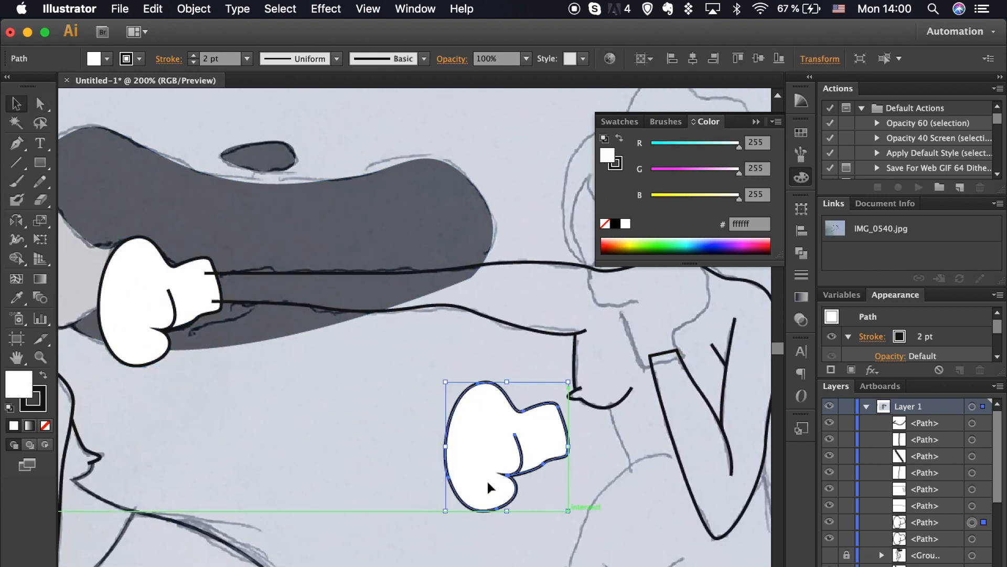
Step: Rotate the copied glove so its cuff points down and position it on the right figure's raised hand
left_click_drag(575, 376, 577, 515)
scroll(577, 515, "right", 7)
scroll(577, 515, "up", 1)
left_click_drag(355, 513, 499, 371)
key("super+shift+a")
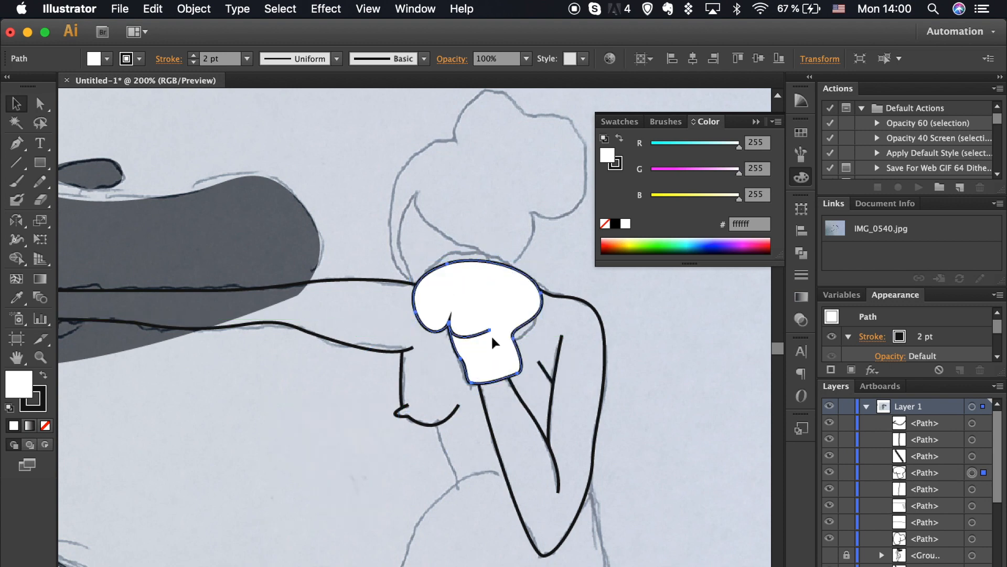
Step: Remove the thumb section from the outline of the glove on the raised hand
key("super+equal")
key("super+equal")
key("super+equal")
key("a")
left_click(452, 335)
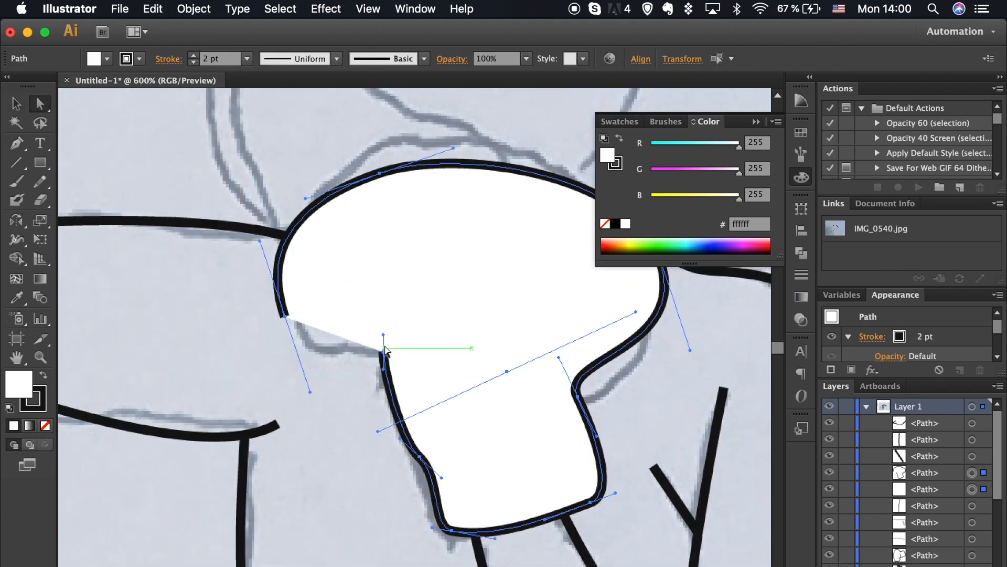
Step: Draw a new curve from the raised glove's open outer edge, under the fist, and into the glove as a crease
key("p")
key("super+shift+a")
left_click(283, 316)
left_click_drag(495, 348, 628, 263)
Step: Smooth the anchor where the new curve joins the raised glove and make the cuff's edge meet that curve
key("a")
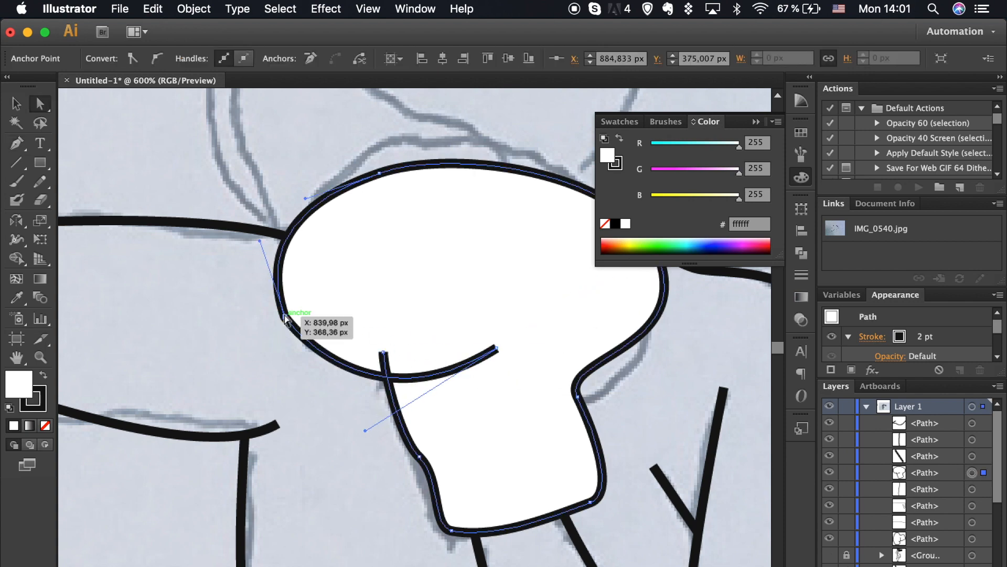
left_click(284, 317)
left_click(158, 58)
left_click(334, 472)
left_click(386, 376)
left_click(385, 475)
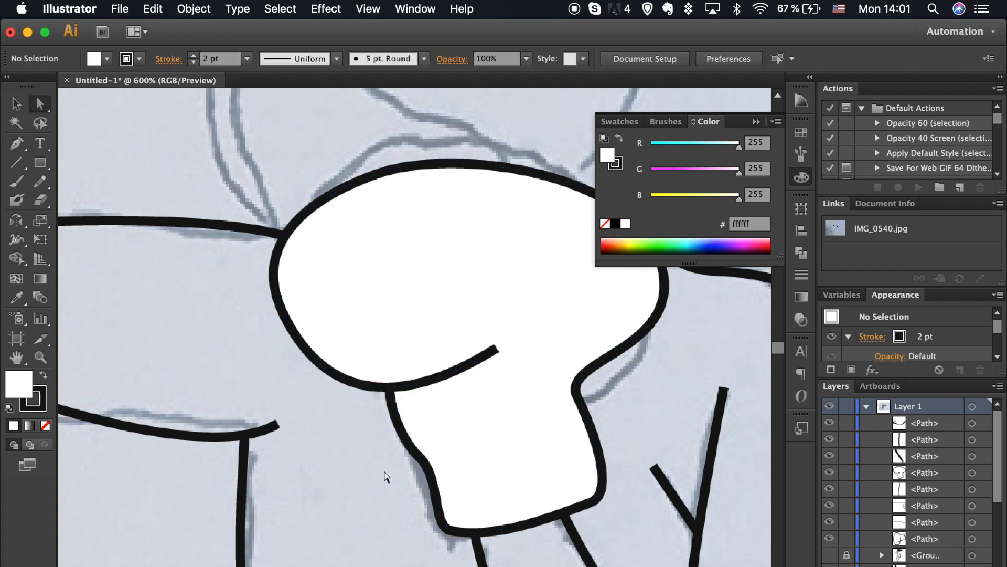
Step: Raise the top curve of the glove on the right figure's raised hand to match the sketch
key("super+minus")
key("super+minus")
key("super+minus")
key("super+minus")
key("super+minus")
key("super+minus")
key("super+minus")
scroll(383, 470, "down", 2)
scroll(383, 470, "up", 6)
scroll(383, 471, "up", 5)
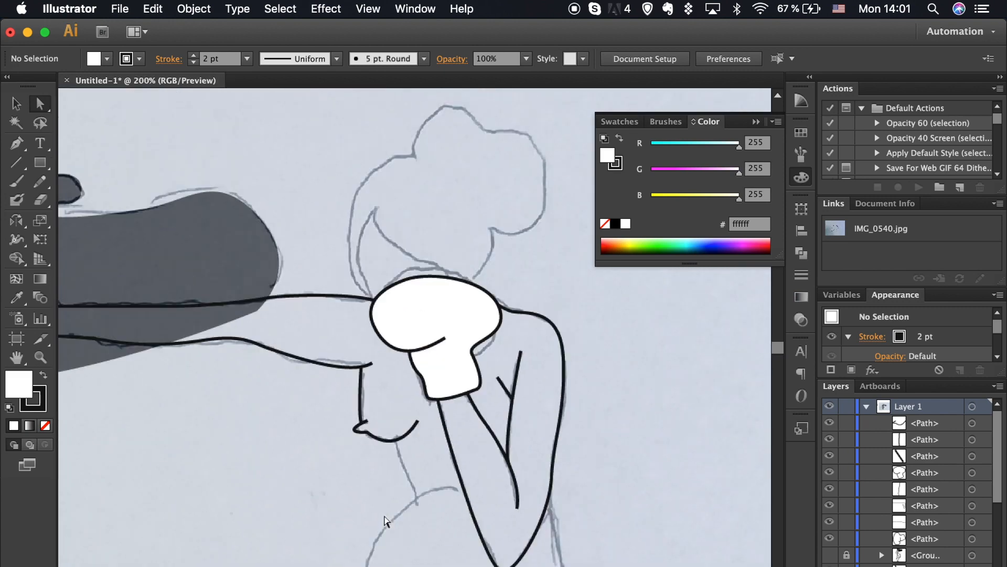
mouse_move(449, 303)
left_mouse_down()
mouse_move(412, 309)
mouse_move(419, 289)
mouse_move(434, 292)
left_mouse_up()
left_click(603, 320)
Step: Trace the right figure's face above the glove as a closed shape with the Pen tool
scroll(603, 320, "up", 3)
key("p")
left_click(351, 414)
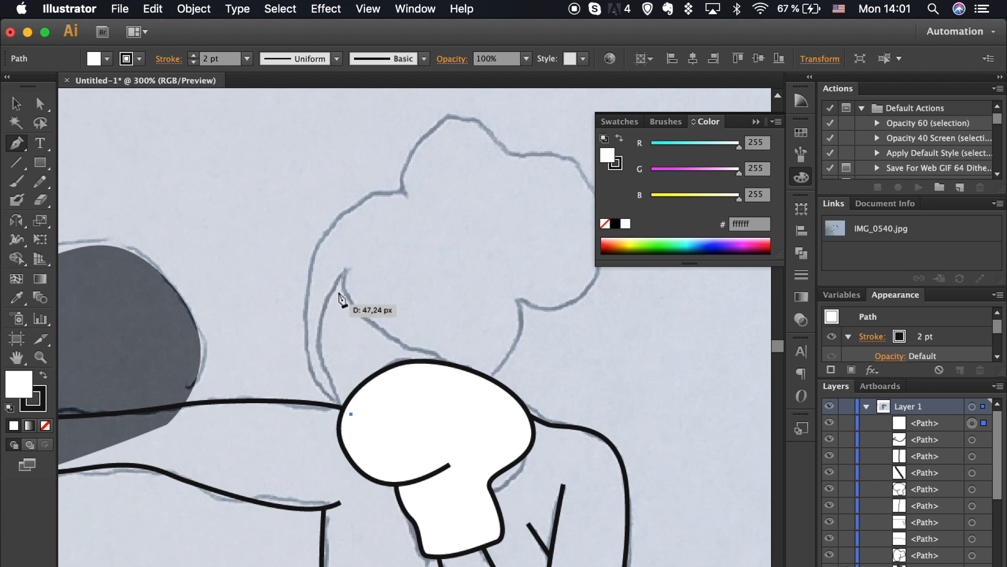
left_click_drag(393, 210, 398, 201)
left_click(340, 271)
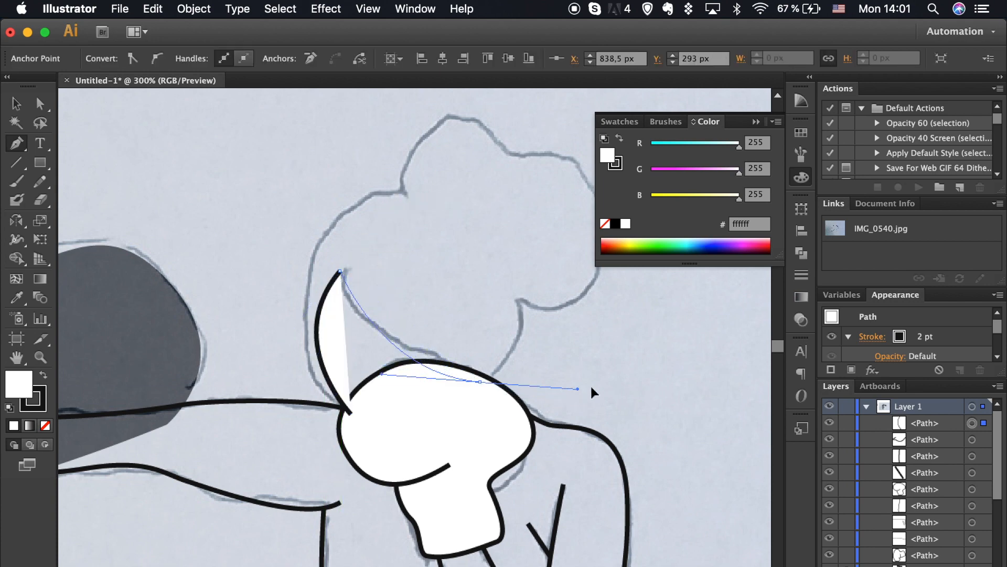
left_click_drag(459, 366, 557, 379)
left_click(460, 366)
left_click(351, 414)
Step: Give the right figure's face shape the left figure's face fill, #cfd0d4 without a stroke, using the Eyedropper
key("super+1")
key("i")
left_click(382, 442)
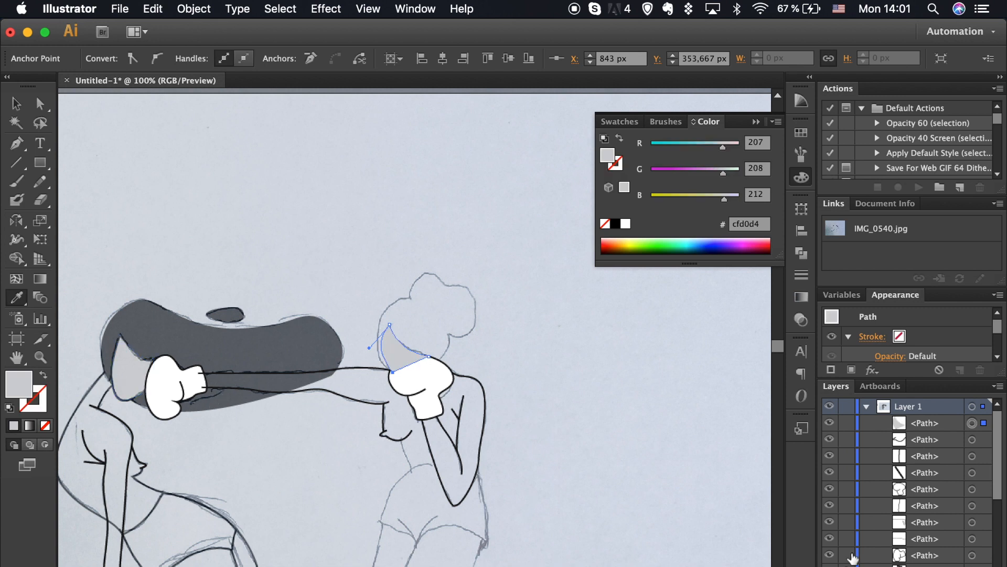
Step: Hide the scanned sketch and sample the left figure's true face fill, #f3ede8, onto the right figure's face shape
scroll(838, 428, "down", 3)
left_click(829, 505)
left_click(131, 377)
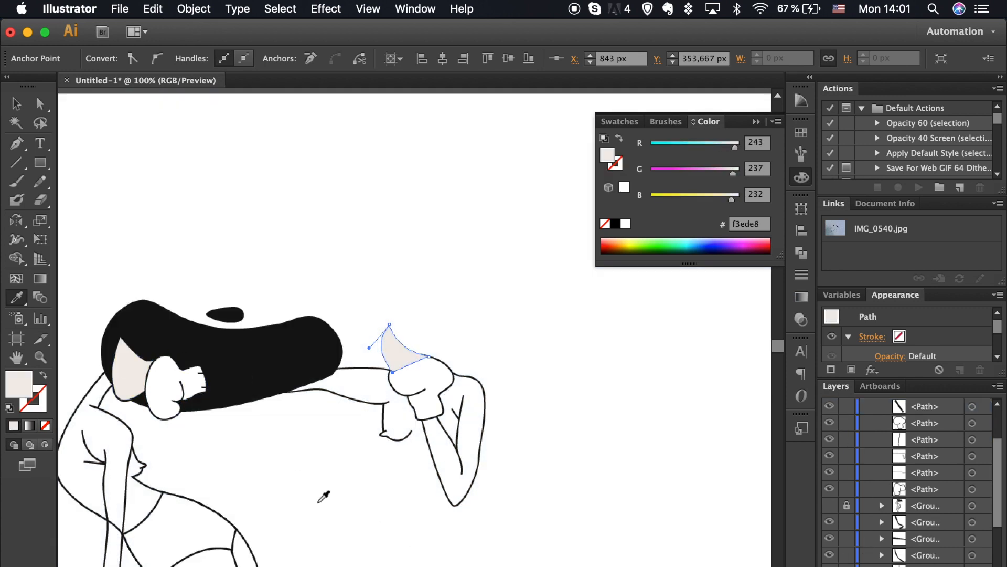
left_click(137, 402)
left_click(128, 390)
Step: Give the right figure's face shape a 2 pt #151515 stroke
double_click(37, 400)
key("Return")
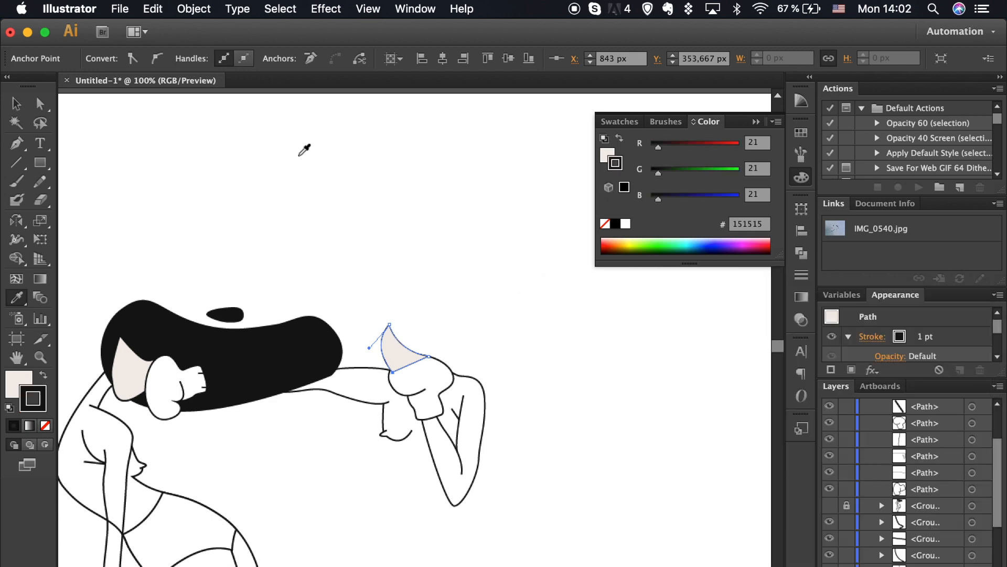
key("v")
left_click(327, 387)
left_click(395, 357)
left_click(193, 55)
left_click(404, 458)
left_click(394, 367)
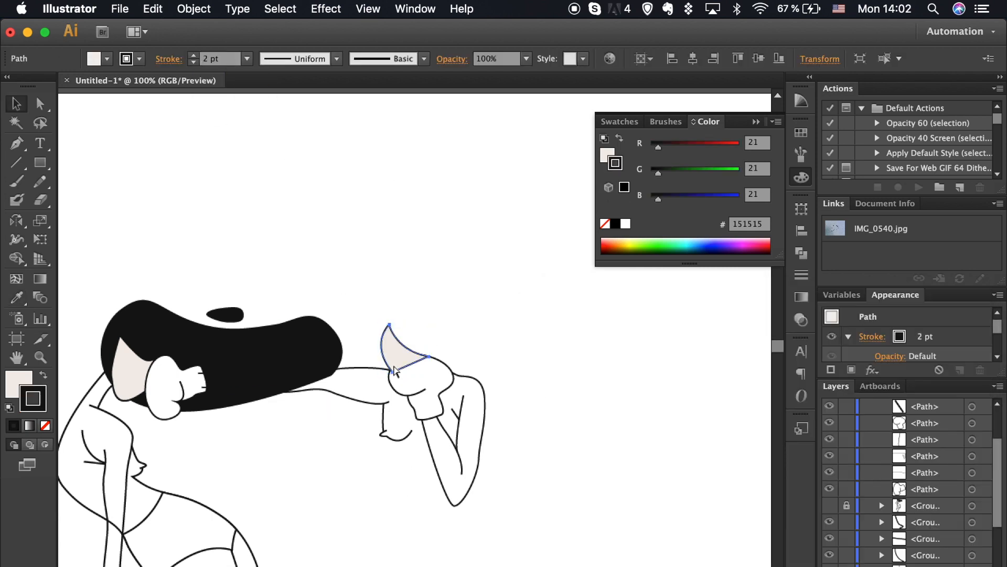
left_click(587, 386)
Step: Show the sketch again and begin tracing the right figure's hair from the glove up past the forehead, filled #151515 without a stroke
key("super+shift+w")
key("super+equal")
key("super+equal")
key("super+equal")
key("p")
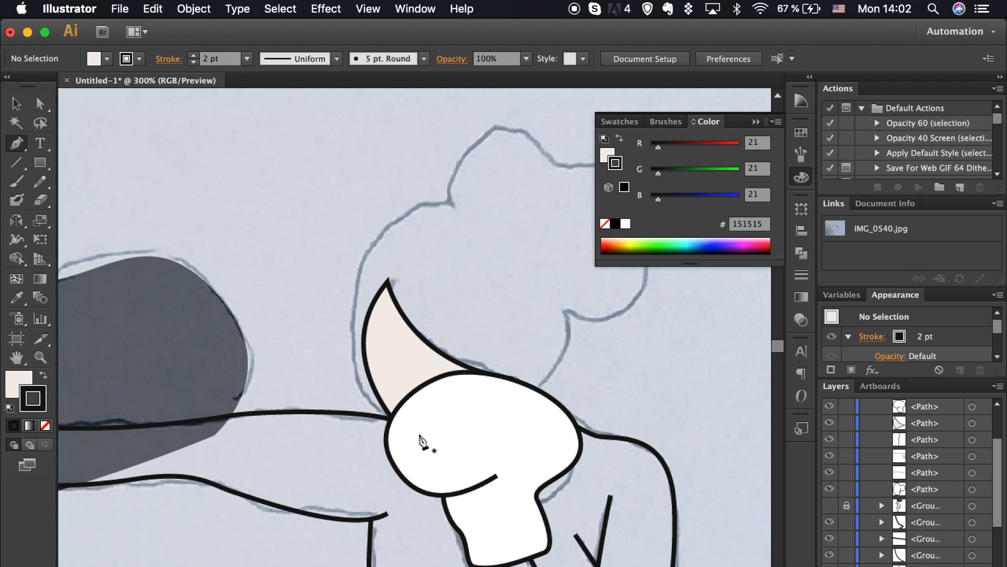
left_click_drag(413, 169, 423, 138)
key("super+z")
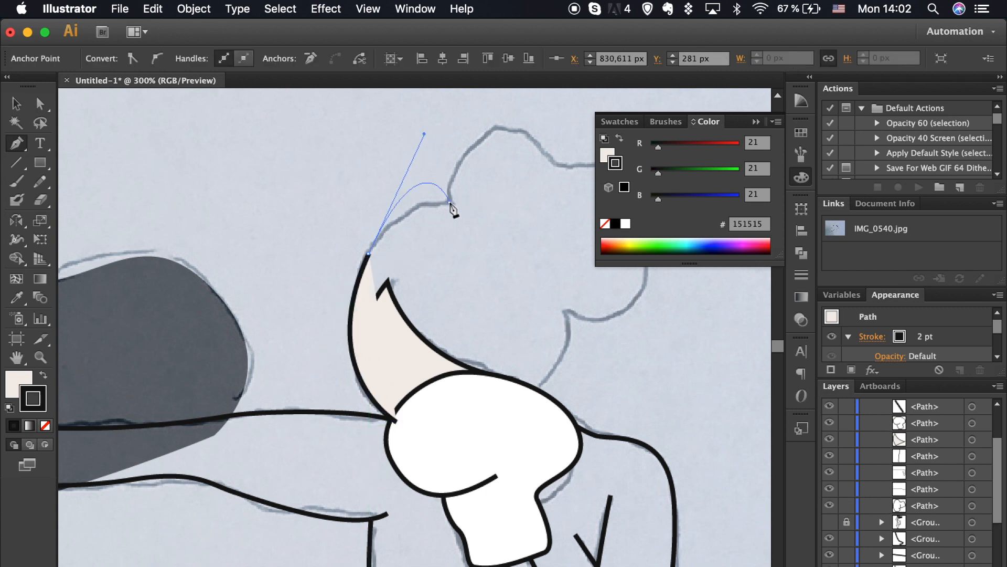
left_click_drag(352, 325, 354, 252)
left_click(44, 375)
left_click(45, 425)
Step: Complete the right figure's hair shape over the top, around the bun and down the nape to the glove, behind the face
left_click_drag(451, 203, 496, 215)
scroll(496, 216, "right", 5)
scroll(496, 216, "up", 3)
left_click_drag(391, 210, 467, 236)
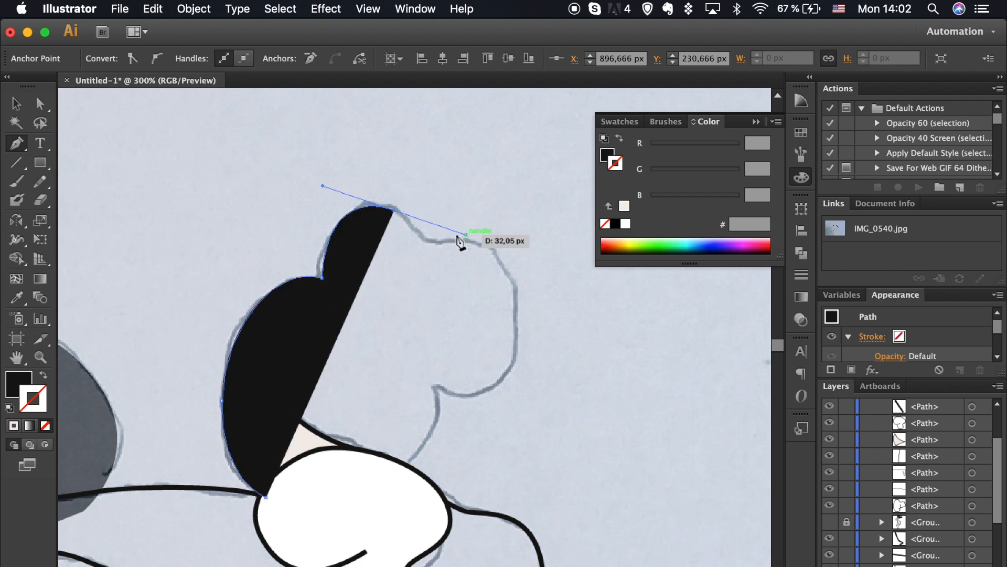
key("super+z")
left_click_drag(349, 211, 393, 189)
left_click(436, 242)
left_click_drag(515, 324, 504, 409)
left_click_drag(437, 389, 315, 479)
scroll(125, 499, "left", 5)
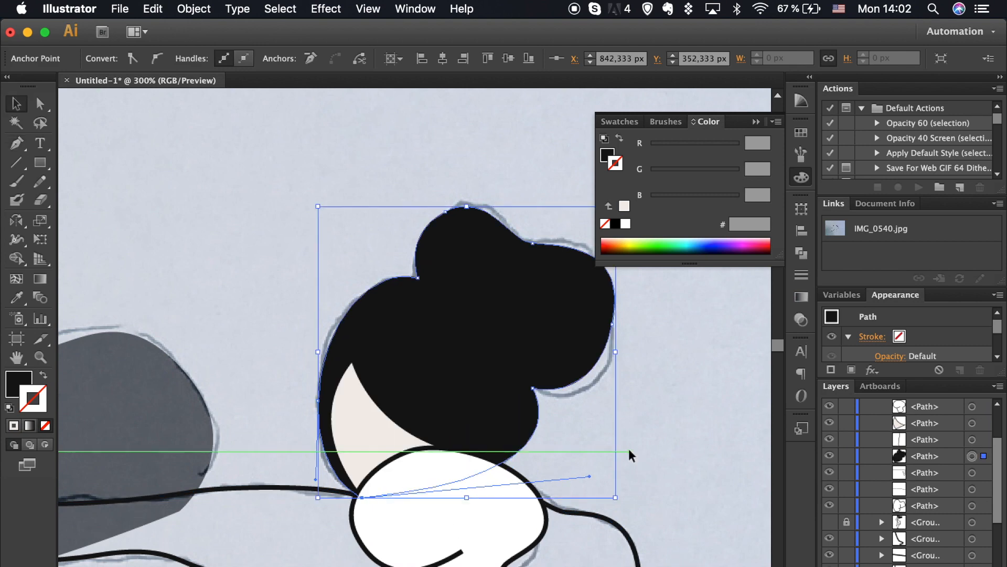
key("v")
left_click(628, 454)
Step: Trace the right figure's belly line from under the breast to the waist and give it a 2 pt #151515 stroke without fill
key("super+minus")
key("super+minus")
key("super+minus")
key("super+minus")
key("super+plus")
key("super+plus")
key("super+plus")
key("p")
left_click(415, 348)
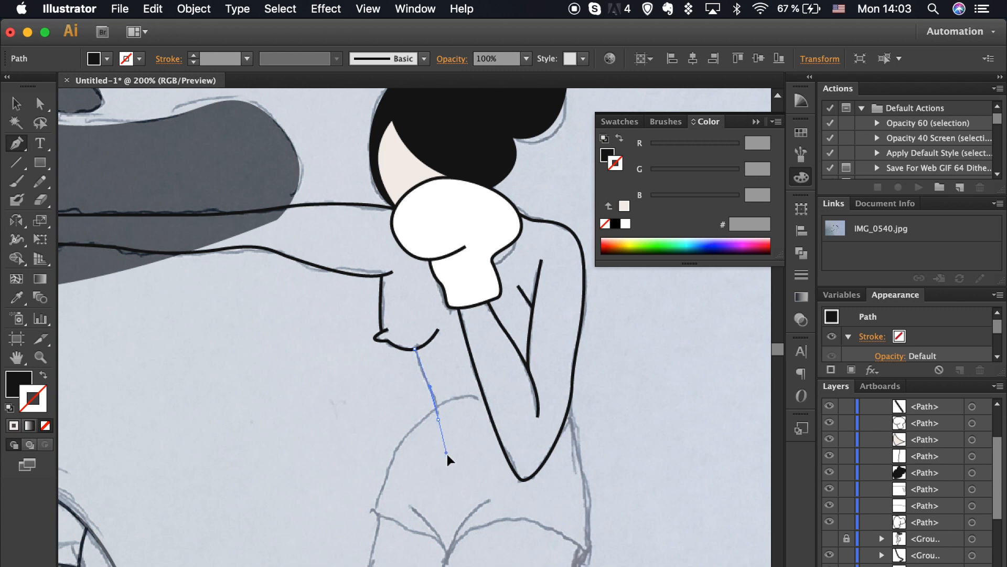
key("i")
left_click(503, 434)
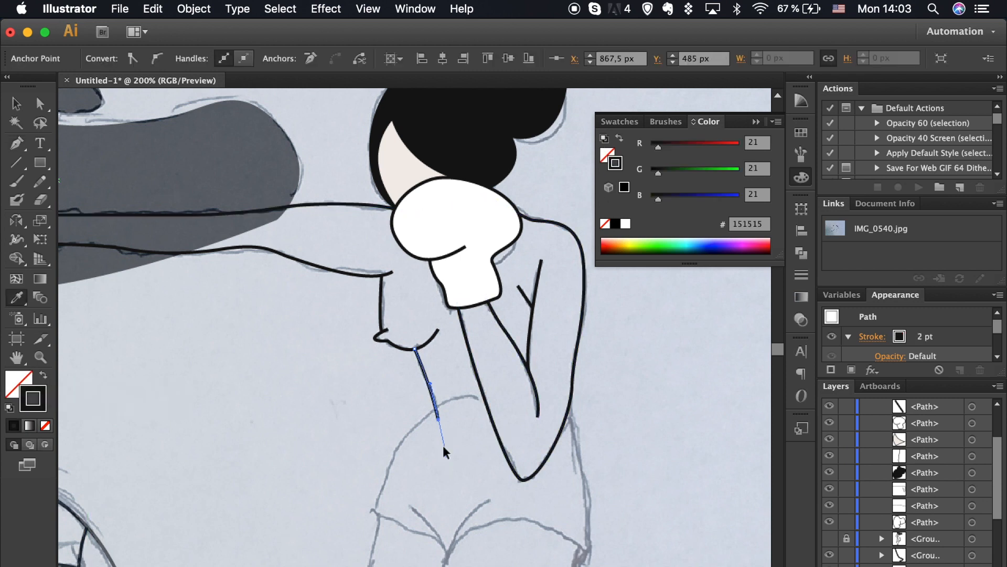
scroll(446, 446, "down", 3)
key("super+shift+a")
Step: Trace the right figure's shorts from the waist down the front hip and along both leg openings to the back corner
key("p")
left_click(494, 327)
left_click_drag(409, 372, 395, 379)
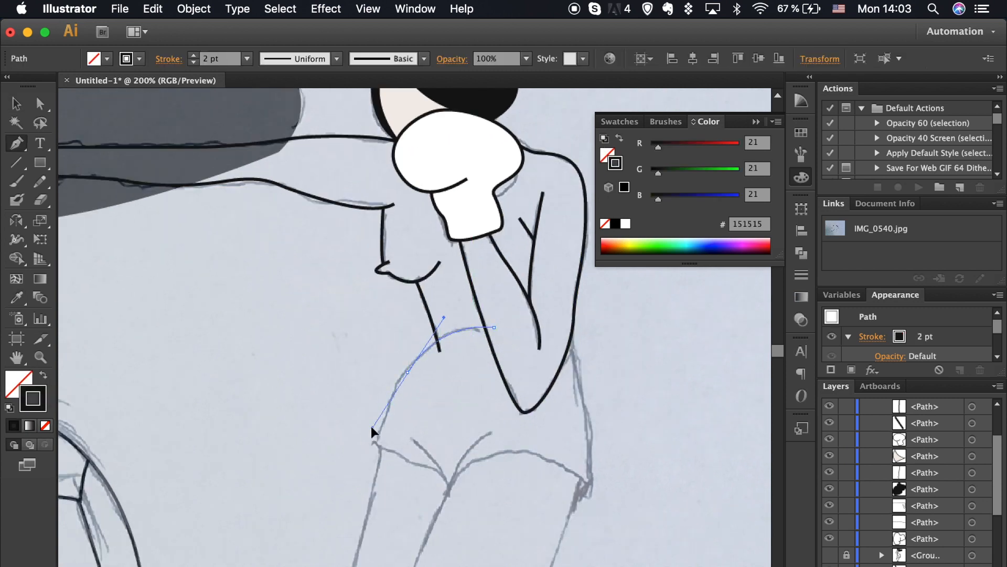
left_click_drag(371, 426, 376, 429)
left_click_drag(457, 502, 455, 504)
left_click_drag(536, 454, 593, 469)
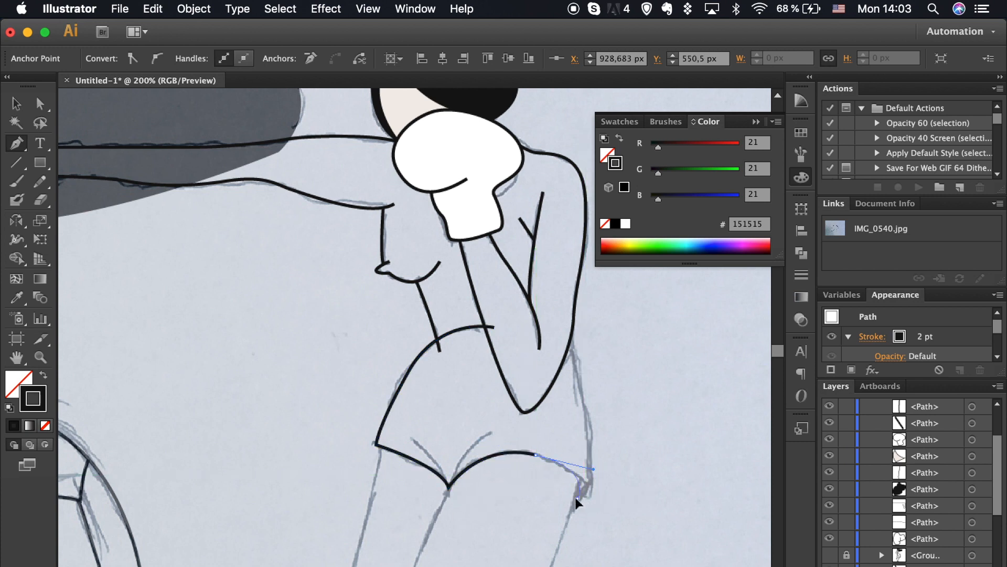
left_click_drag(586, 511, 591, 519)
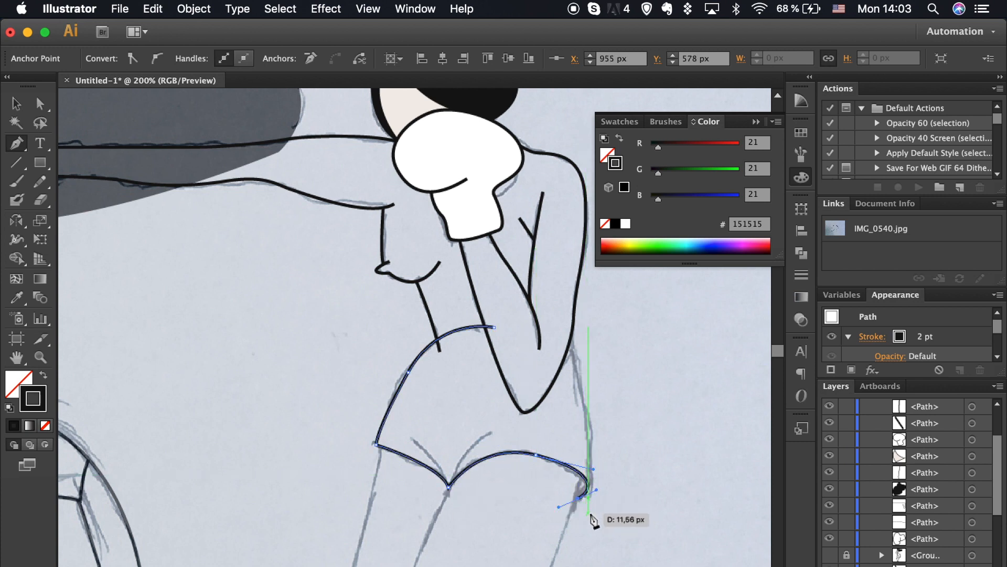
Step: Draw the two crease lines fanning upward from the crotch of the right figure's shorts
left_click(408, 434)
left_click_drag(449, 488, 449, 512)
left_click_drag(492, 435, 439, 509)
key("a")
key("super+plus")
key("super+plus")
left_click(587, 537)
scroll(588, 537, "down", 4)
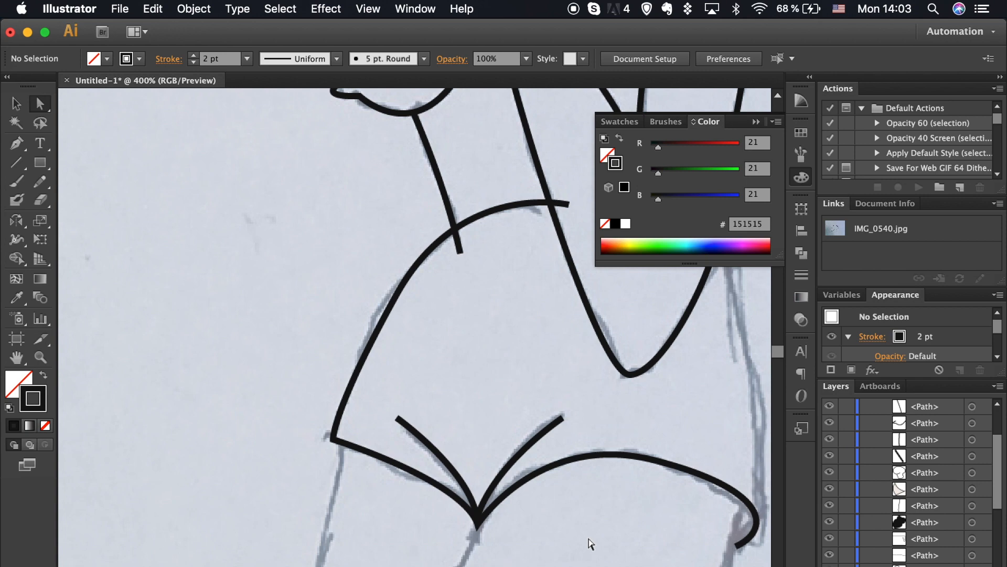
key("super+minus")
key("super+minus")
key("super+minus")
key("super+minus")
key("super+minus")
scroll(589, 538, "down", 3)
key("super+plus")
key("super+plus")
key("super+plus")
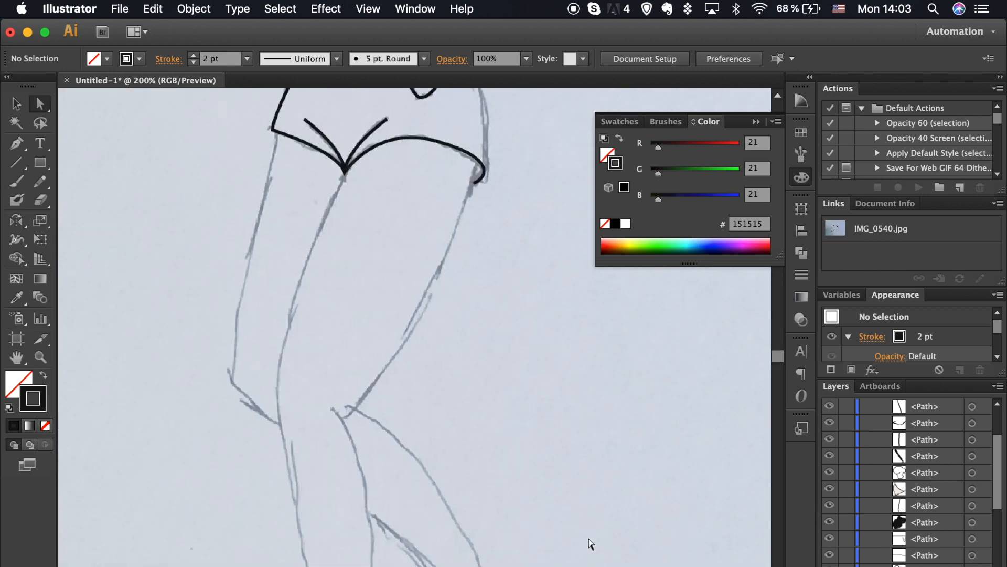
Step: Extend the shorts' waistline from its open end straight to the outer edge of the raised arm
scroll(588, 538, "up", 6)
left_click(330, 272)
left_click_drag(410, 321, 420, 395)
left_click_drag(410, 443, 378, 450)
key("super+z")
key("super+z")
left_click(404, 282)
scroll(434, 428, "up", 2)
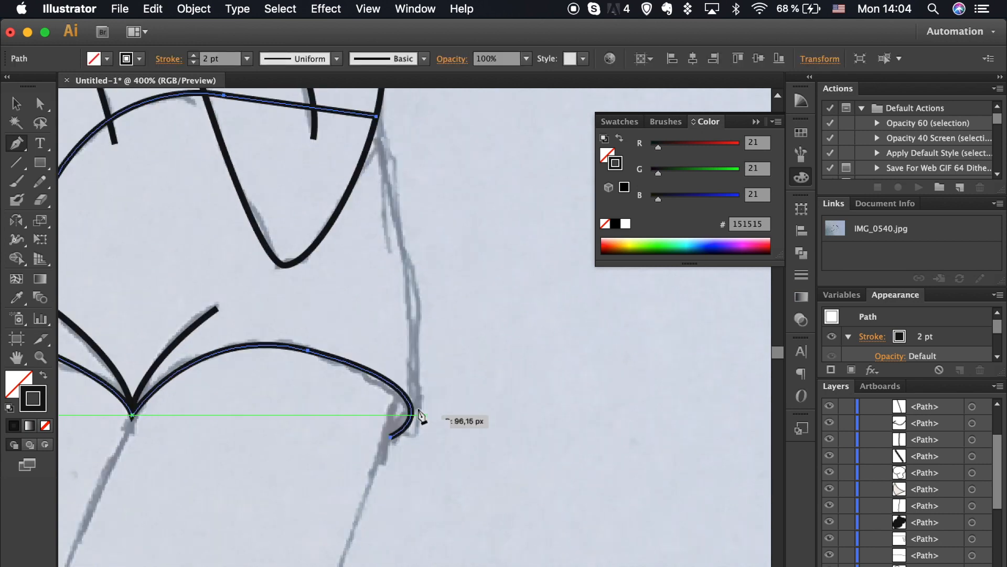
Step: Delete the rear leg-opening curve from the shorts outline, back to the crotch anchor
key("a")
left_click(392, 438)
key("Delete")
key("Delete")
key("super+z")
left_click(307, 350)
key("Delete")
Step: Close the shorts outline from the crotch around the rounded seat and up the back to the waistline
key("p")
left_click(132, 414)
left_click_drag(416, 407, 416, 404)
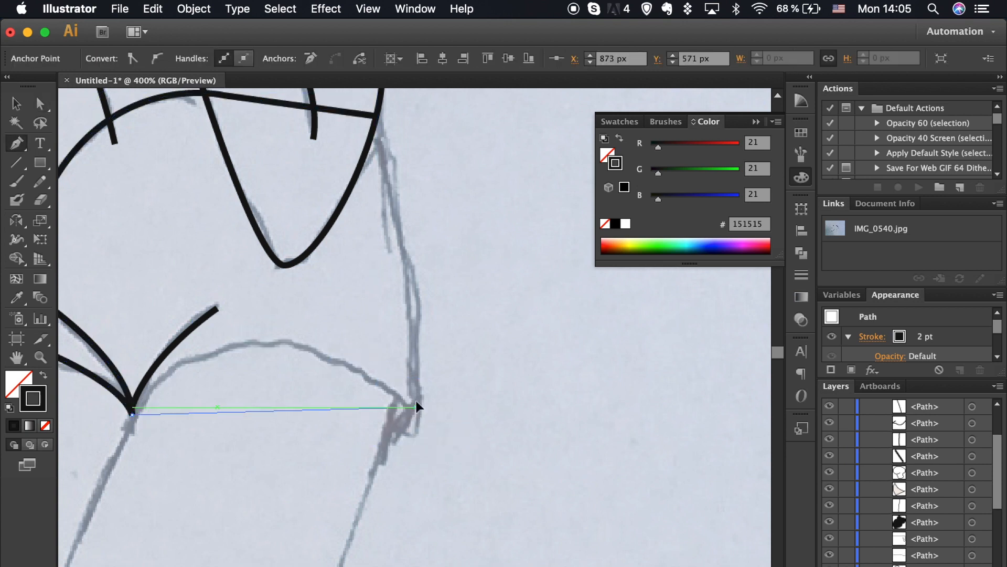
left_click_drag(438, 319, 439, 320)
scroll(438, 320, "up", 3)
left_click(378, 187)
key("v")
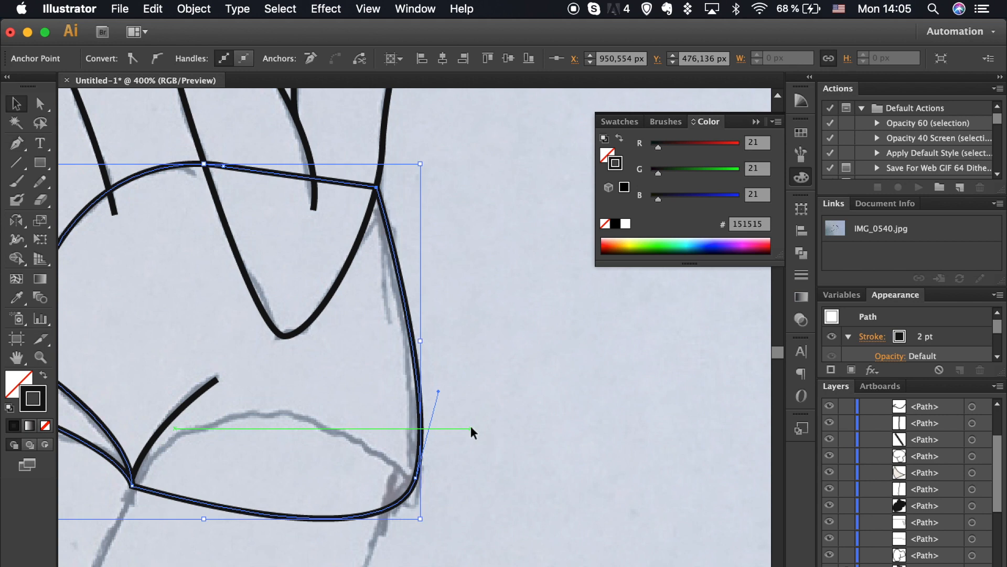
left_click(470, 427)
Step: Trace the arched leg-opening curve from the crotch to the back edge of the shorts as a separate path
scroll(471, 427, "down", 5)
key("p")
left_click(211, 318)
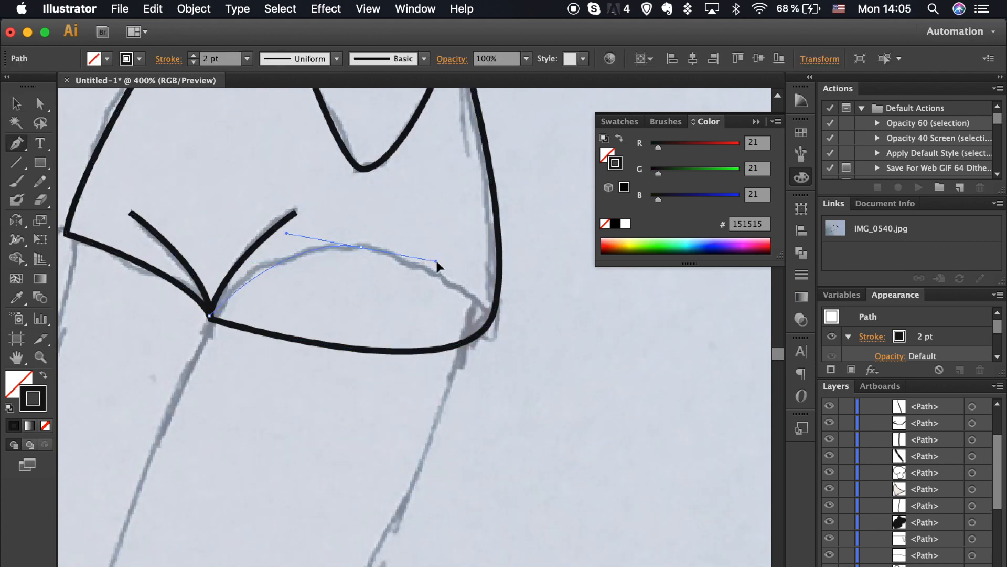
left_click_drag(438, 265, 438, 265)
left_click(479, 305)
Step: Trace the back of the right figure's thigh from the shorts down to the back of the knee
key("super+minus")
left_click(378, 430)
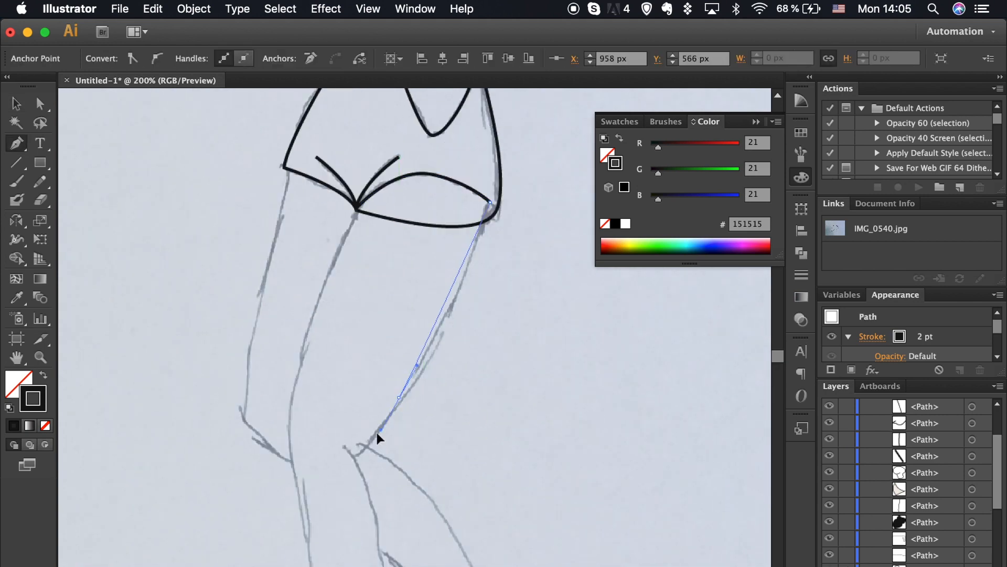
left_click_drag(358, 452, 360, 453)
Step: Trace the standing leg's calf line from the back of the knee down toward the ankle
scroll(388, 486, "down", 5)
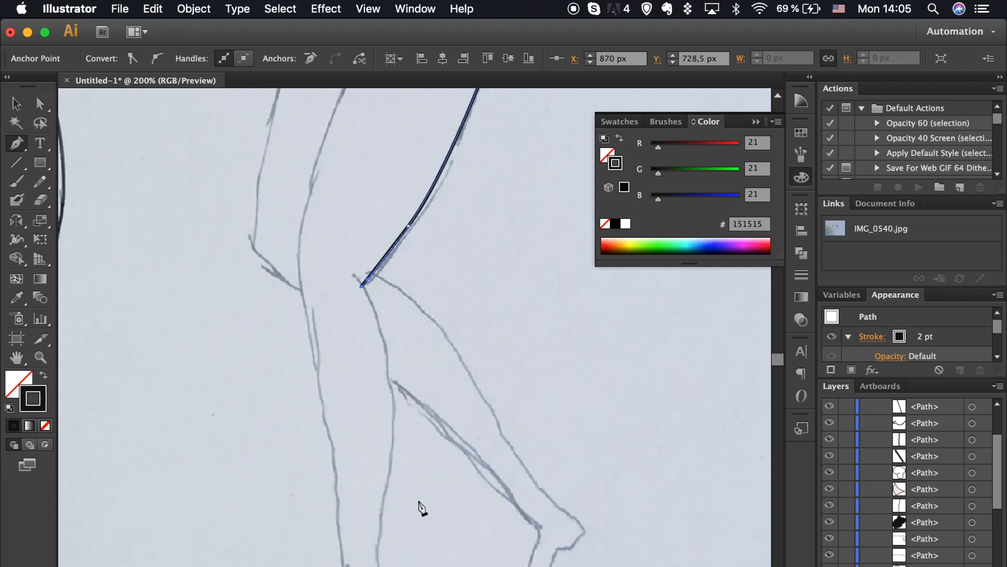
left_click(353, 272)
left_click_drag(391, 394, 390, 463)
left_click_drag(377, 555, 378, 566)
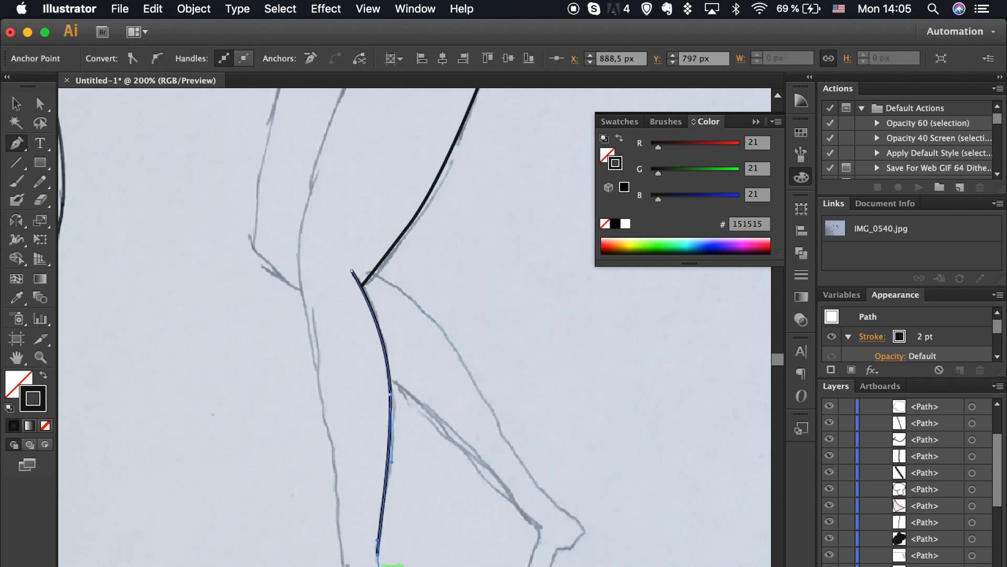
scroll(379, 556, "down", 2)
Step: Continue the calf line around the standing foot's heel, sole and toes and back up the instep to the ankle
left_click(380, 525)
left_click_drag(380, 525, 298, 498)
left_click(326, 533)
key("super+z")
key("super+z")
left_click_drag(360, 489, 367, 465)
key("super+z")
key("super+z")
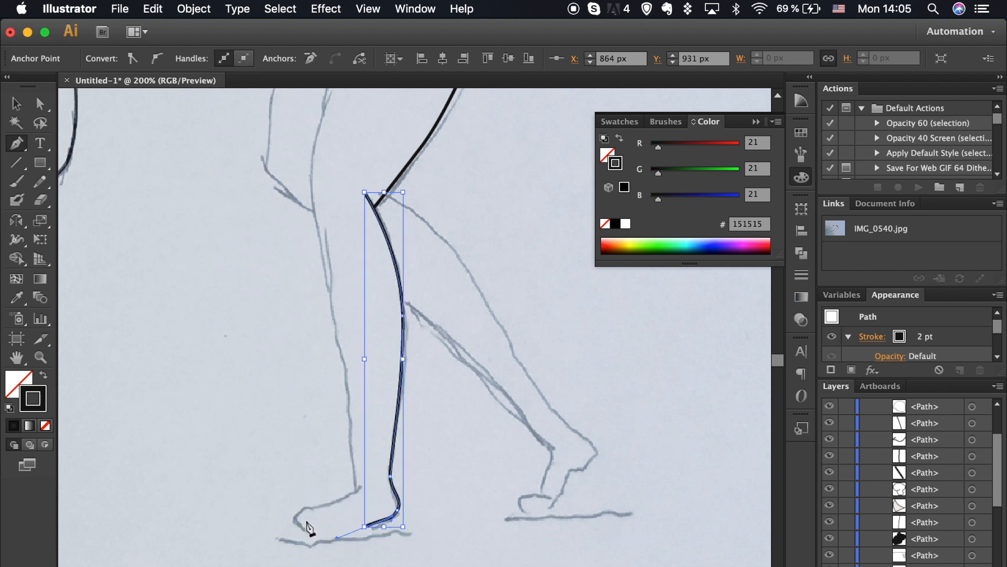
left_click_drag(294, 522, 362, 489)
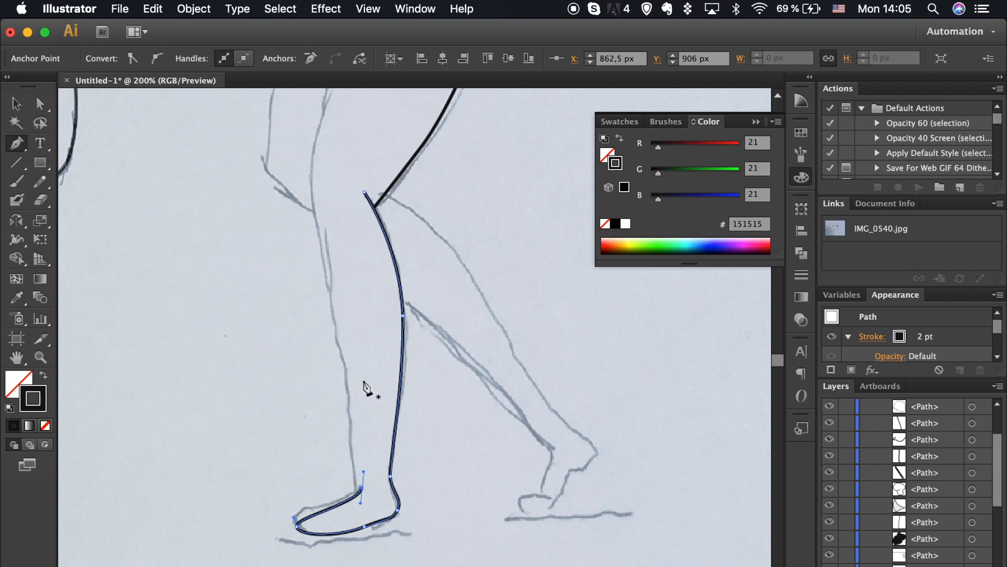
Step: Trace the front of the right figure's standing leg from the crotch over the knee down to the ankle
scroll(427, 509, "up", 5)
left_click_drag(331, 466, 344, 480)
scroll(343, 480, "down", 7)
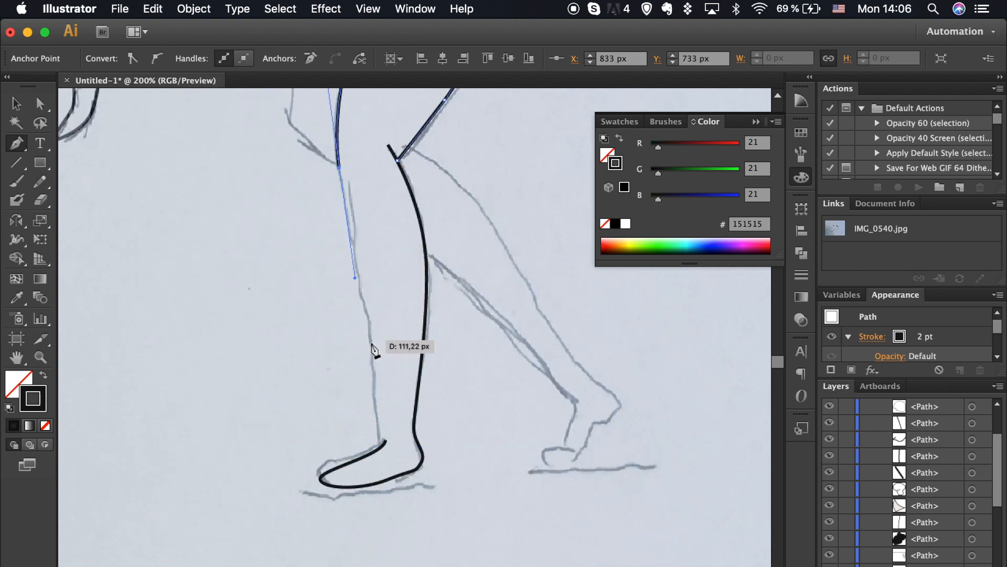
left_click_drag(375, 400, 376, 403)
left_click_drag(383, 440, 381, 449)
key("v")
left_click(437, 504)
Step: Place copies of the left figure's ground line beneath the right figure's standing foot and rear foot
key("super+minus")
key("super+minus")
key("super+minus")
left_click_drag(235, 403, 395, 400)
key("super+plus")
key("super+plus")
key("super+plus")
left_click_drag(372, 478, 600, 461)
left_click(644, 475)
Step: Trace the rear leg's front edge from the shorts over the knee to the ankle and switch it to a #151515 stroke without fill
key("super+minus")
key("super+minus")
key("super+minus")
key("super+minus")
scroll(644, 475, "up", 3)
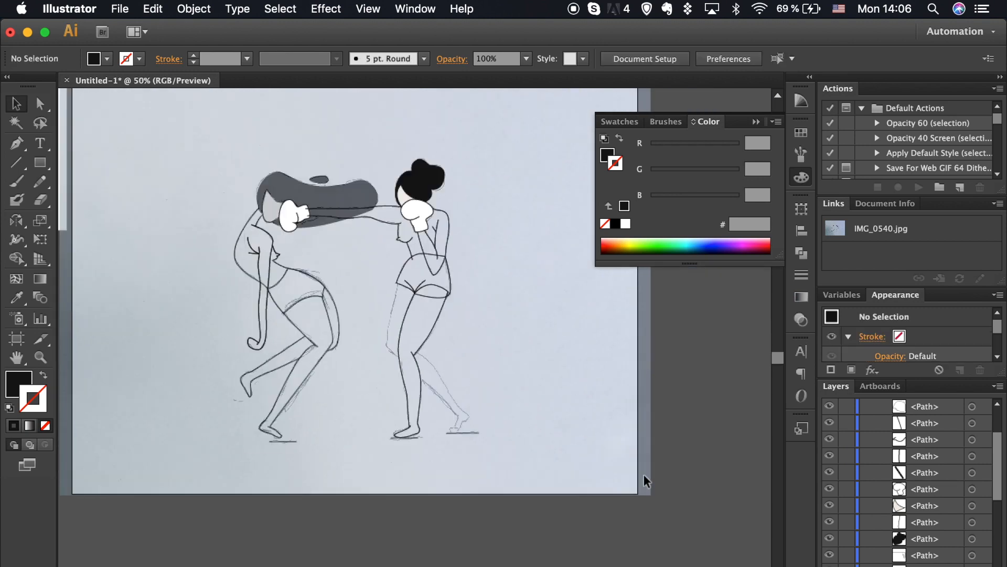
key("super+plus")
key("super+plus")
left_click(381, 215)
left_click_drag(359, 341, 373, 353)
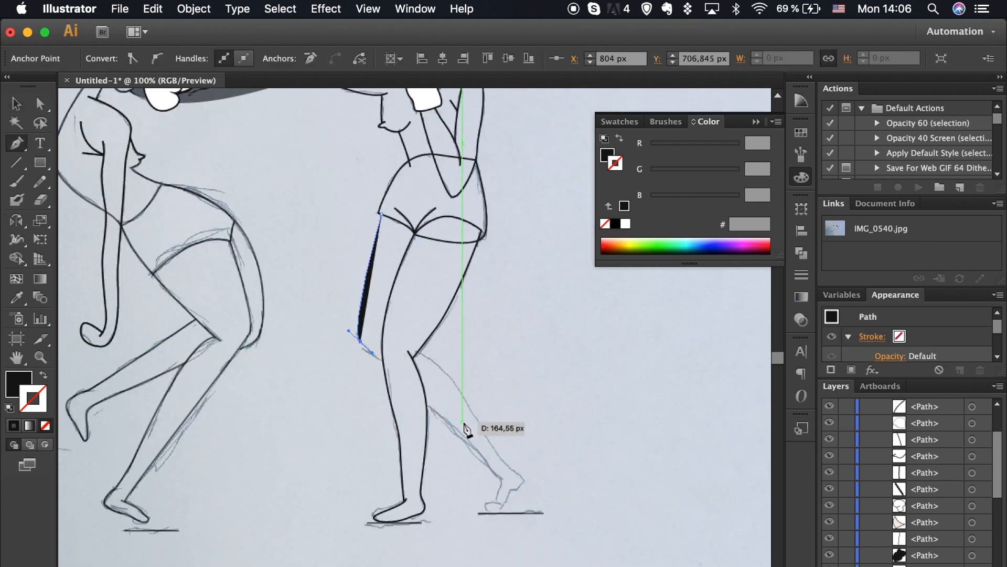
left_click(499, 478)
left_click(43, 374)
Step: Move the rear leg line's end anchor onto the sketched ankle and turn it into a corner point
scroll(508, 488, "down", 4)
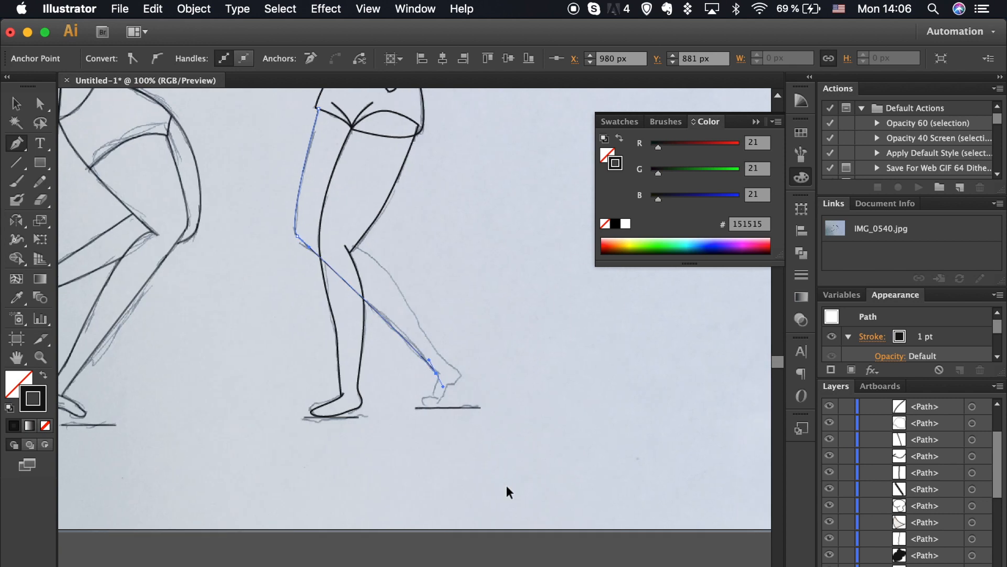
key("super+plus")
key("super+plus")
key("super+plus")
left_click_drag(493, 428, 493, 429)
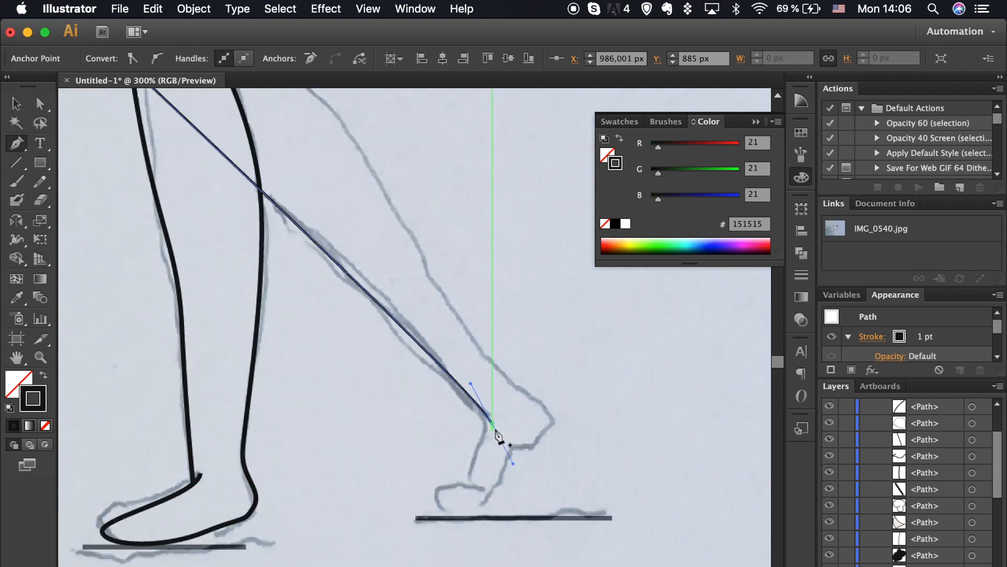
key("super+z")
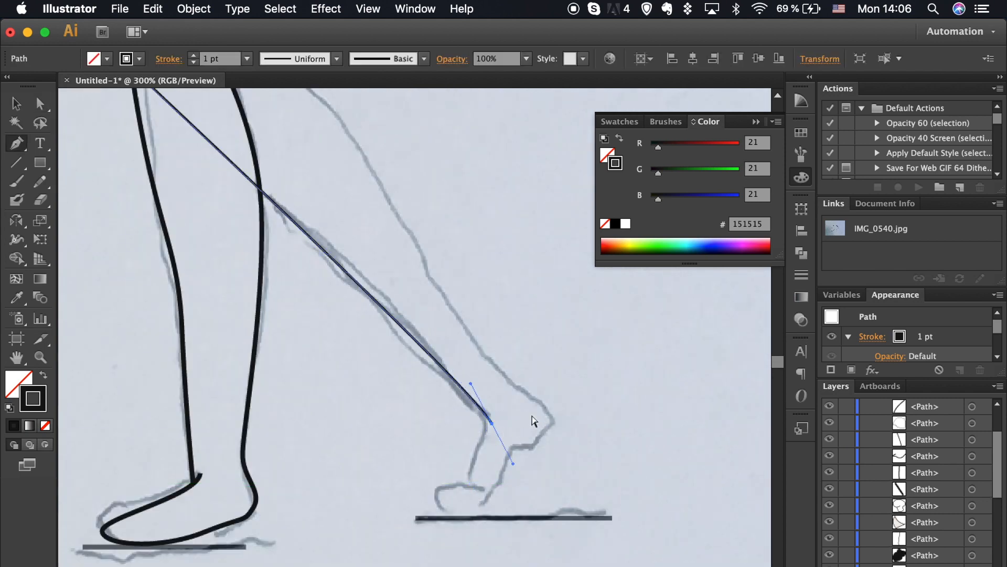
left_click_drag(494, 423, 488, 417)
left_click(488, 417)
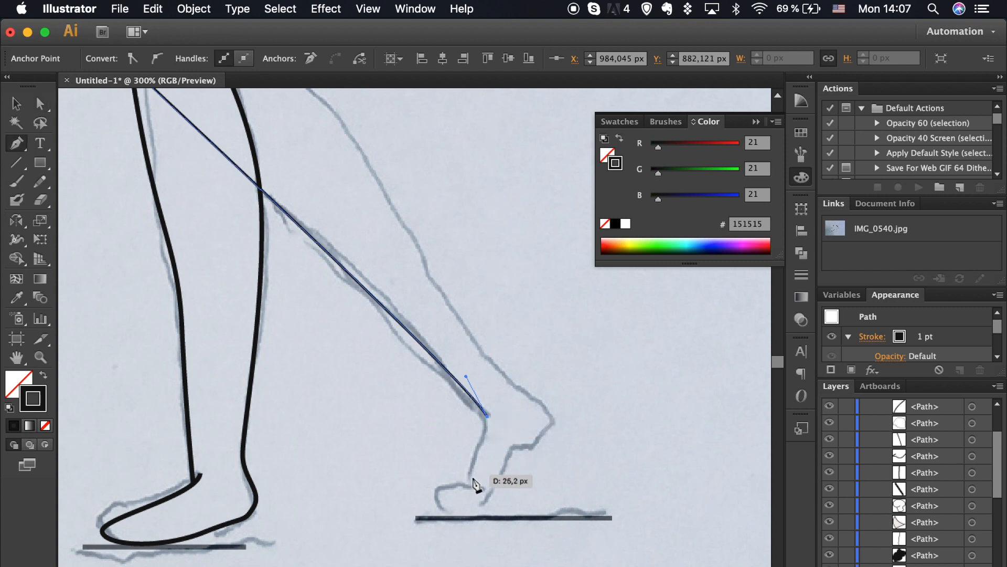
Step: Trace the right figure's rear foot from the ankle around the toes and along the sole to the heel
left_click(514, 516, "super")
left_click(482, 486)
left_click_drag(438, 501, 448, 524)
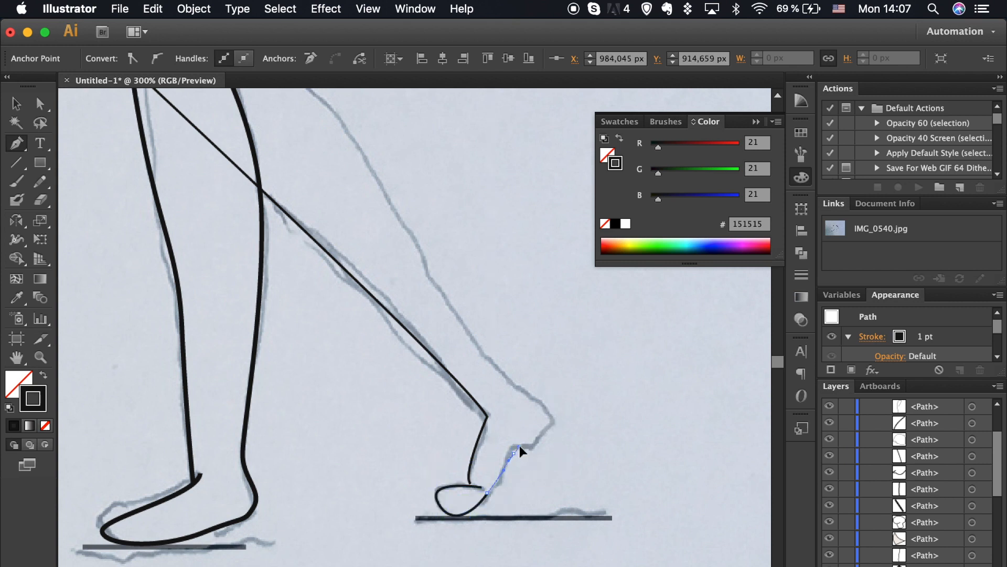
scroll(497, 379, "up", 1)
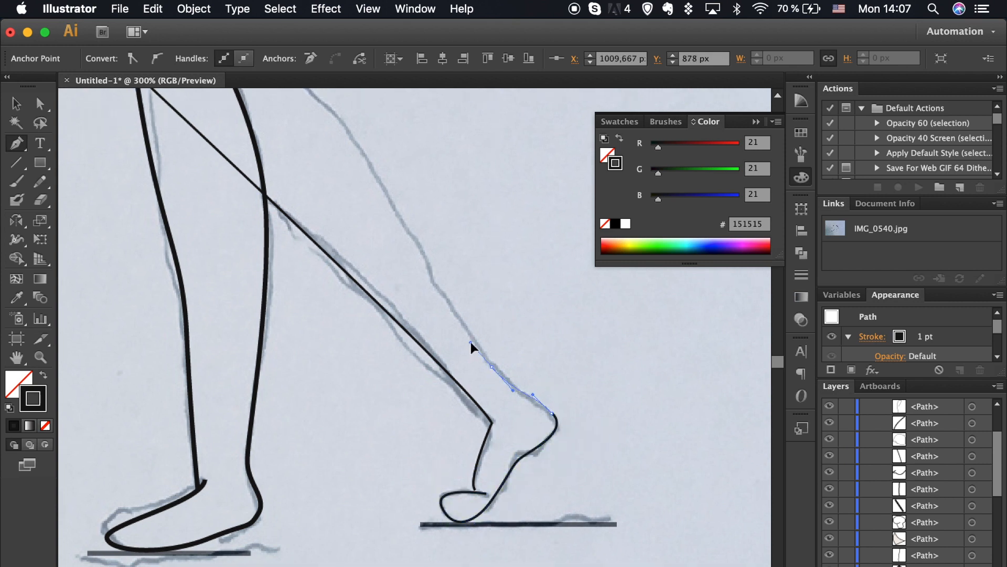
Step: Continue the rear leg's back edge from the heel along the calf up to the knee crease
key("super+minus")
key("super+minus")
scroll(472, 345, "up", 4)
left_click_drag(348, 264, 307, 256)
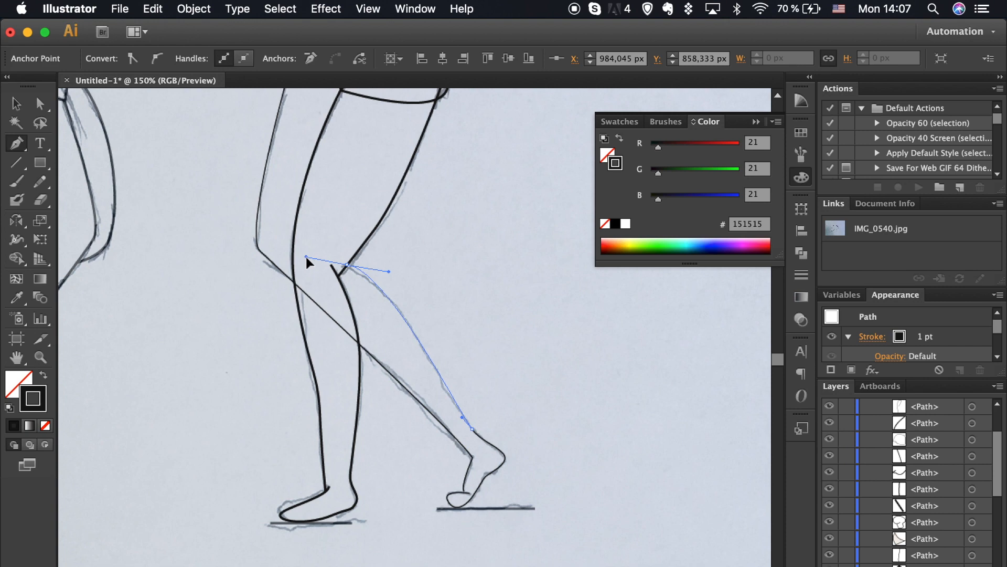
Step: Match the rear leg and foot lines to the standing leg's 2 pt #151515 stroke
key("v")
left_click_drag(566, 472, 364, 393)
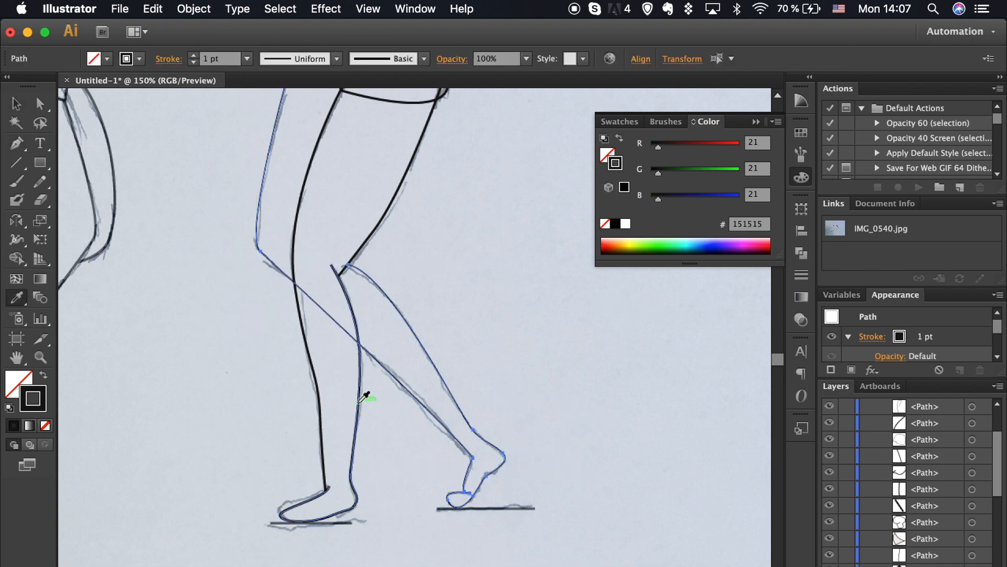
left_click(546, 420)
Step: Hide the scanned sketch and look over the traced figures on the artboard
key("super+minus")
key("super+minus")
key("super+minus")
key("super+minus")
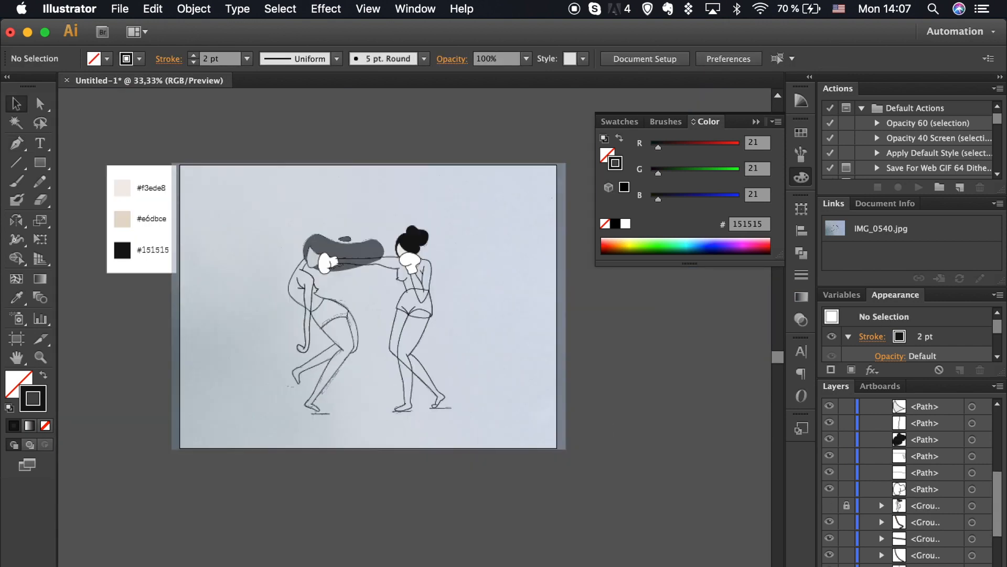
key("super+shift+w")
scroll(647, 532, "up", 2)
key("super+equal")
key("super+equal")
key("super+equal")
key("super+equal")
key("super+equal")
scroll(647, 532, "right", 5)
key("super+equal")
key("super+equal")
key("super+equal")
key("super+minus")
key("super+minus")
key("super+minus")
key("super+minus")
key("super+minus")
key("super+minus")
key("super+minus")
Step: Draw an artboard-sized background rectangle filled with #f3ede8 without a stroke and send it to the back
left_click(44, 167)
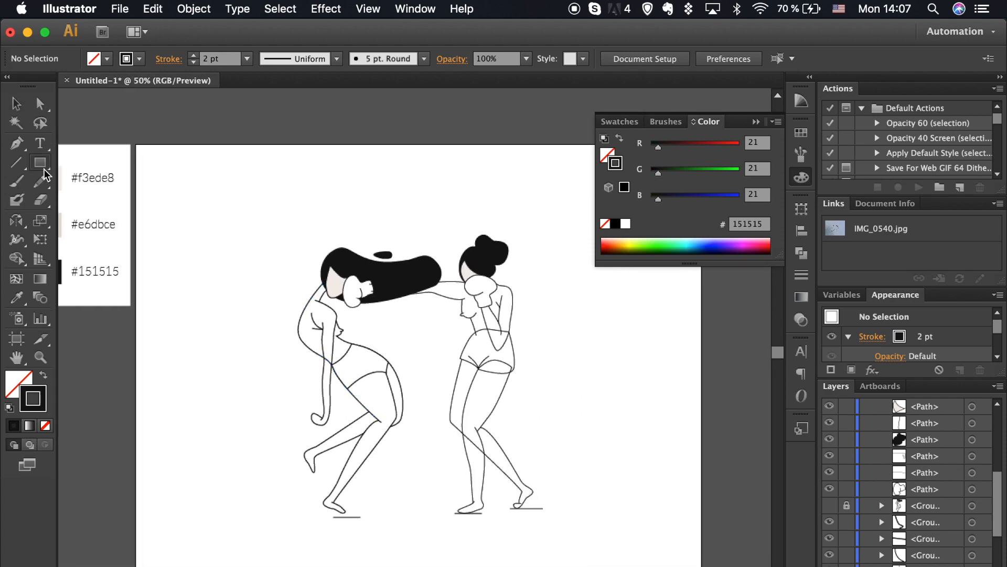
left_click_drag(138, 147, 701, 565)
key("i")
left_click(93, 177)
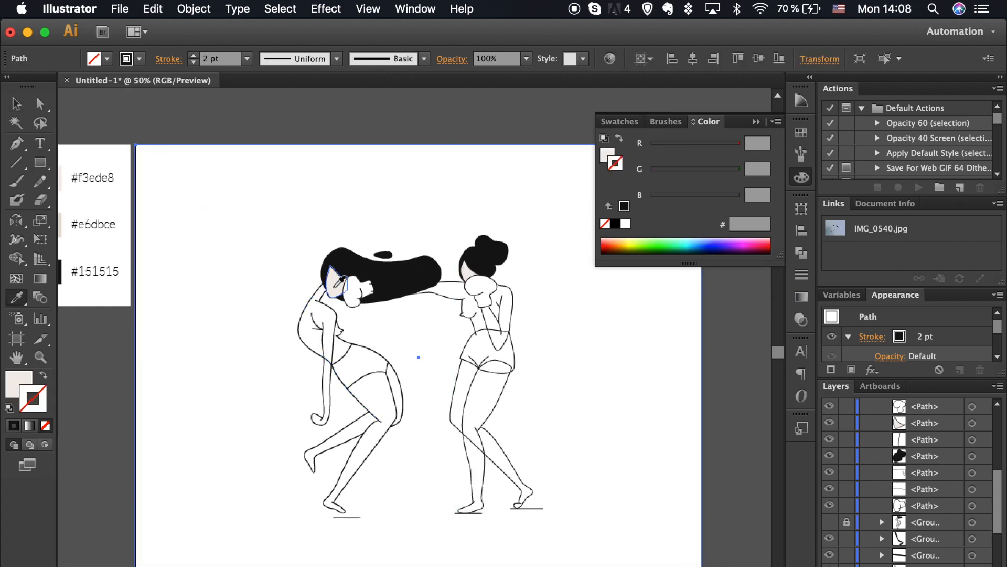
key("super+shift+bracketleft")
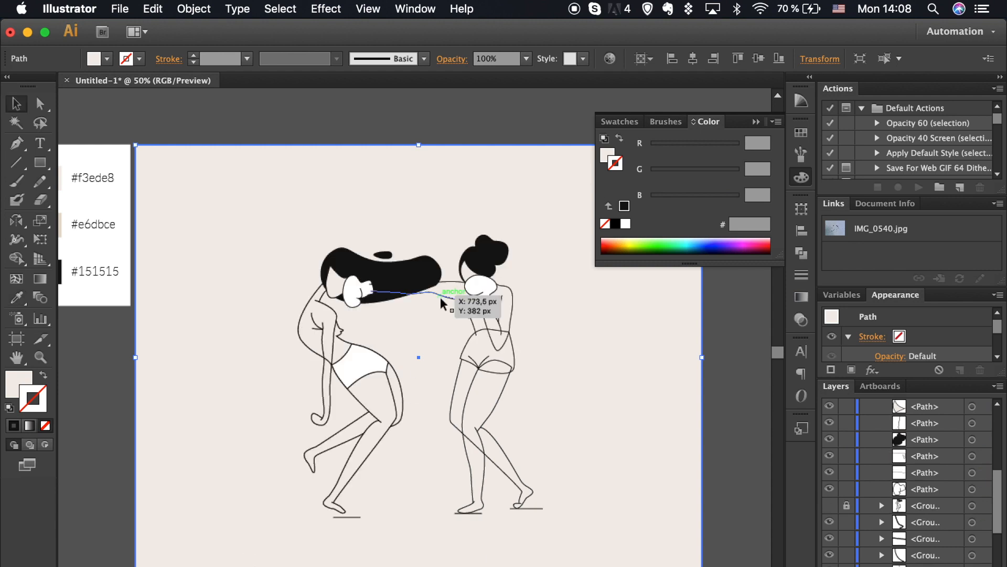
Step: Extend the lower line of the punching arm across the glove's cuff to join the arm's upper line
left_click(441, 302)
key("super+equal")
key("super+equal")
key("super+equal")
key("super+equal")
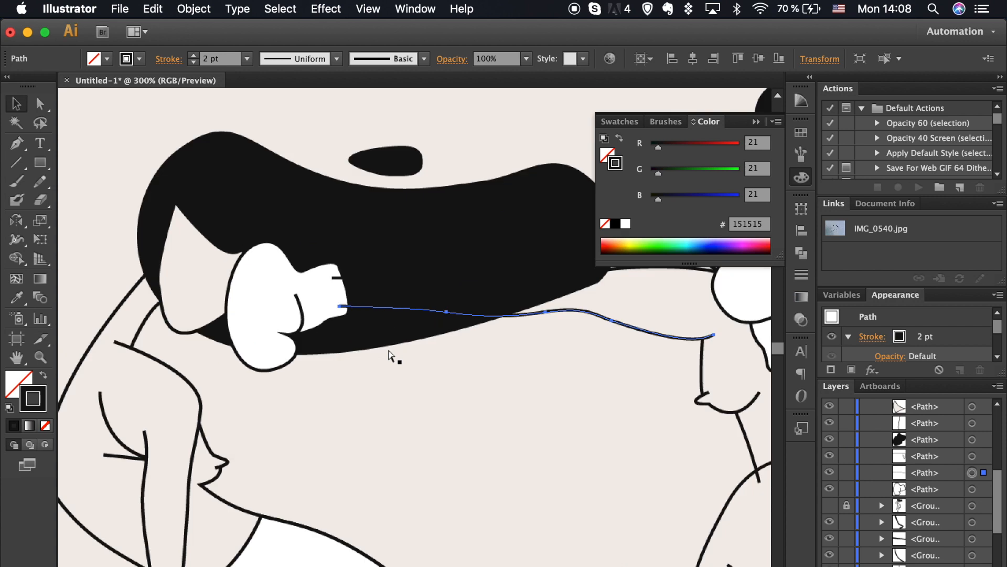
key("super+equal")
key("super+equal")
key("p")
left_click(262, 262)
left_click(247, 206)
Step: Fill the punching arm with the background's #f3ede8 and send it behind the glove covering its end
key("i")
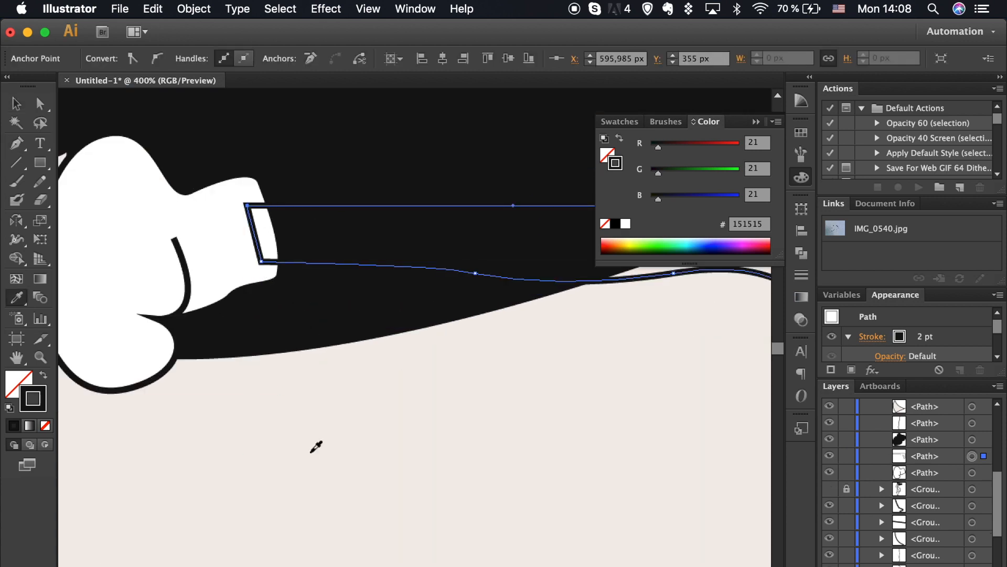
left_click(311, 451)
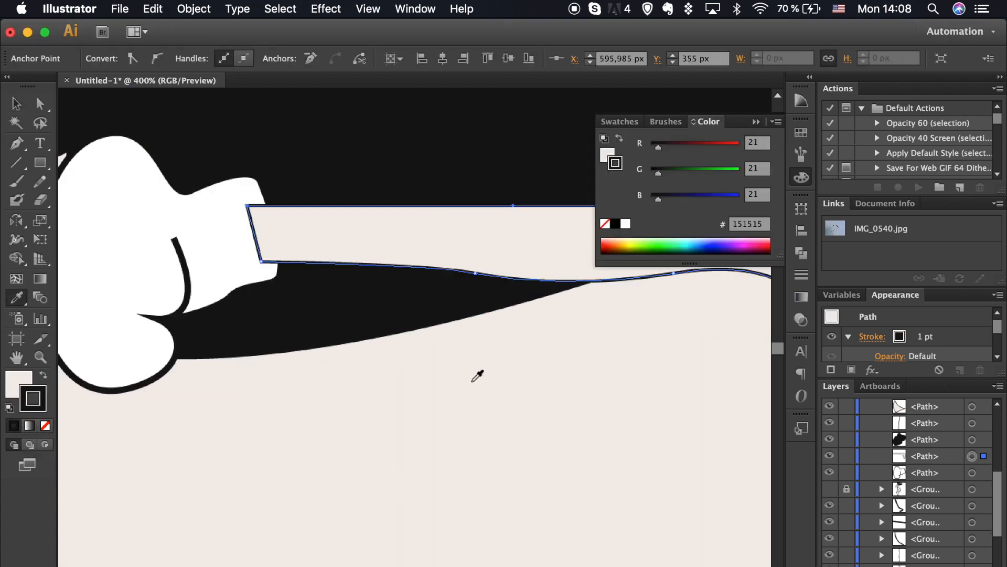
key("v")
key("super+bracketleft")
key("slash")
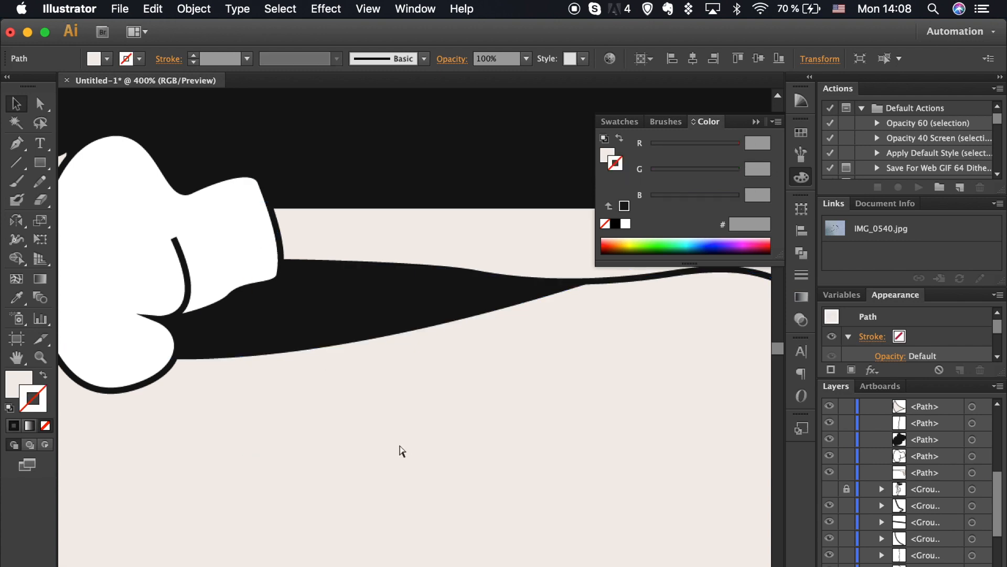
Step: Fill the right figure's shorts with white (fff)
key("super+minus")
key("super+minus")
key("super+minus")
key("super+minus")
key("super+minus")
left_click(802, 177)
scroll(690, 402, "down", 5)
scroll(690, 401, "right", 2)
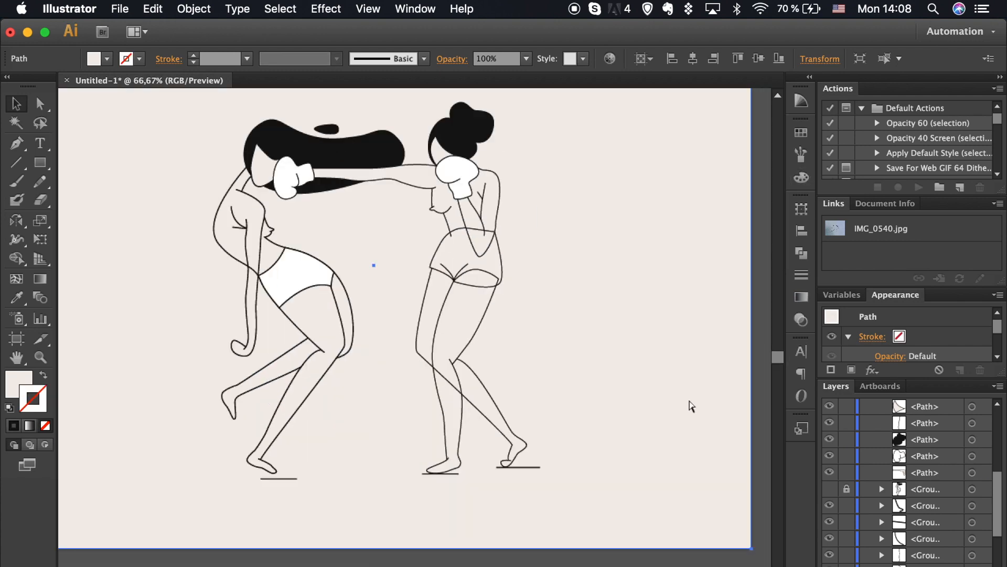
key("super+equal")
key("super+equal")
key("super+equal")
left_click(596, 320)
double_click(18, 383)
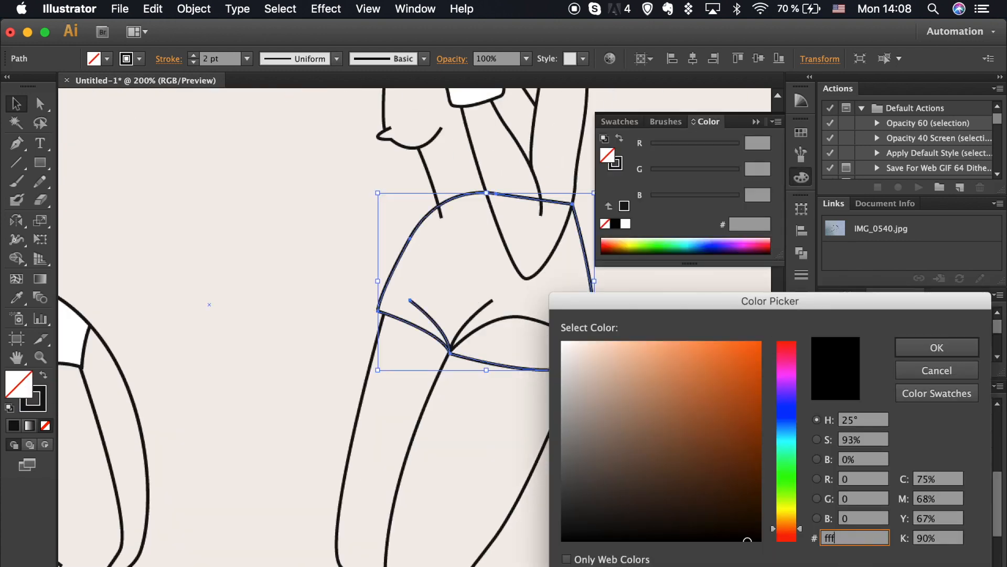
key("Return")
Step: Fill the right figure's standing leg with the background's #f3ede8 so it covers the lower part of the shorts
left_click(515, 452)
right_click(531, 469)
left_click(491, 462)
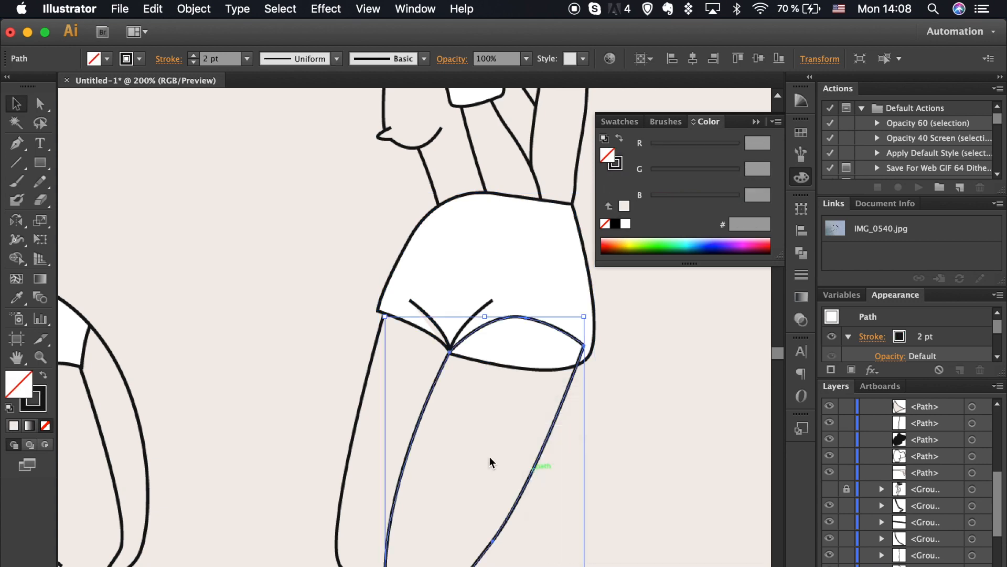
key("i")
scroll(490, 462, "up", 3)
left_click(341, 199)
scroll(341, 199, "down", 3)
key("v")
left_click(622, 481)
Step: Draw a short curve from the standing thigh's upper corner to the shorts' outer edge and match it to the existing 2 pt outlines
key("super+minus")
key("super+minus")
key("super+equal")
key("super+equal")
key("super+equal")
key("super+equal")
key("super+equal")
key("super+equal")
key("p")
left_click(569, 386)
left_click_drag(599, 407, 603, 417)
key("i")
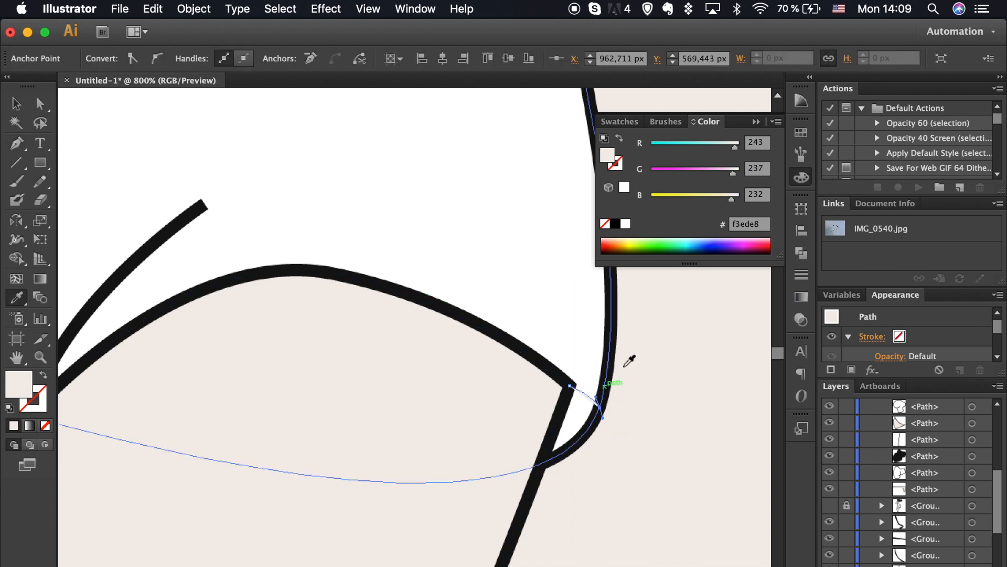
scroll(624, 366, "left", 5)
scroll(624, 365, "up", 2)
left_click(442, 352)
scroll(442, 351, "right", 5)
scroll(443, 351, "down", 2)
key("v")
left_click(652, 557)
Step: Move the short curve's outer end anchor down onto the curved edge of the shorts
key("super+equal")
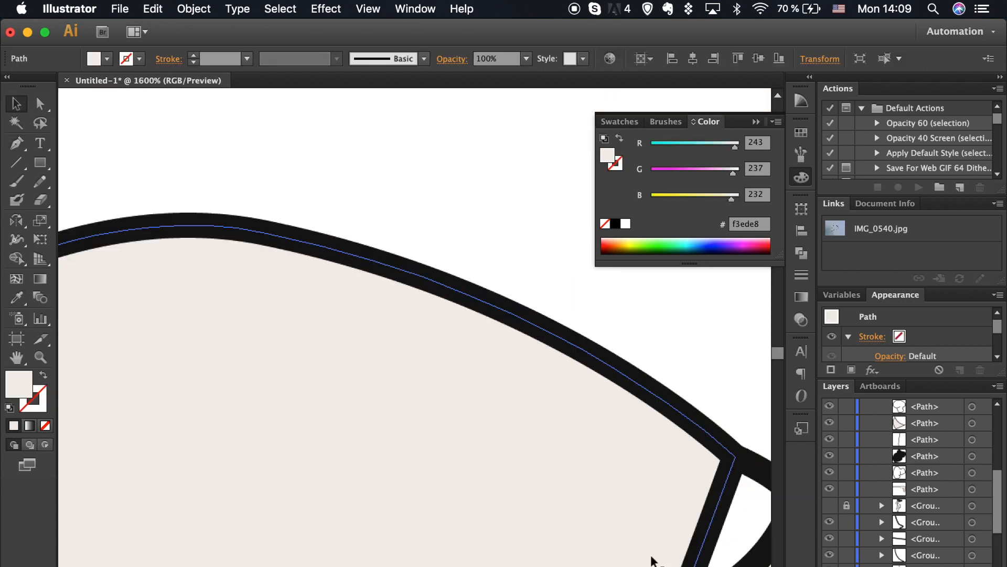
scroll(652, 557, "right", 5)
scroll(652, 557, "down", 2)
key("a")
mouse_move(559, 403)
left_mouse_down()
mouse_move(560, 435)
mouse_move(551, 433)
left_mouse_up()
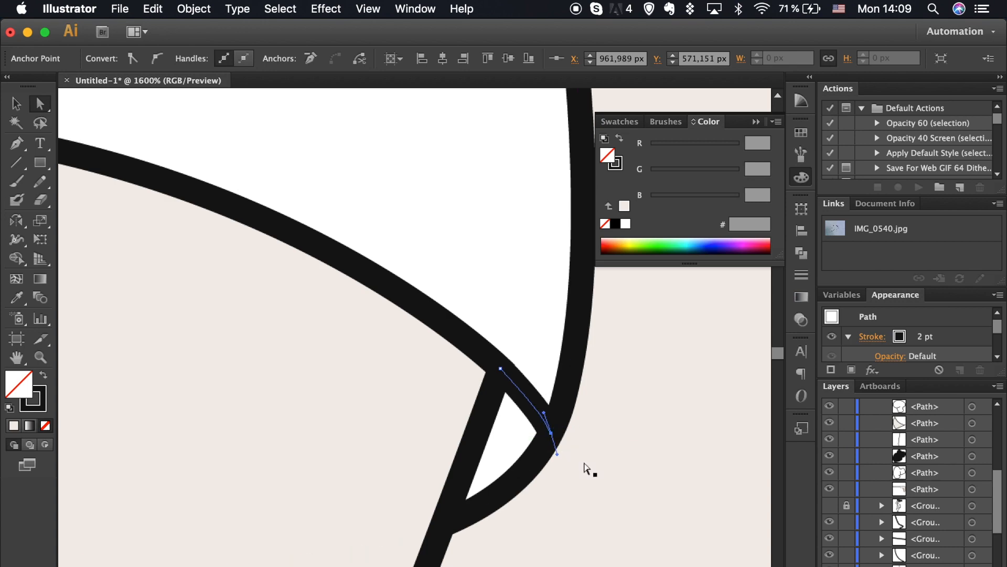
left_click(593, 480)
Step: Examine the right figure's shorts, torso and arms for outlines that still need correcting
key("super+minus")
key("super+minus")
key("super+minus")
key("super+minus")
key("super+minus")
key("super+minus")
key("super+minus")
key("super+minus")
key("super+minus")
key("super+minus")
key("super+equal")
key("super+equal")
scroll(592, 480, "left", 2)
key("super+equal")
key("super+equal")
key("super+equal")
scroll(593, 480, "up", 3)
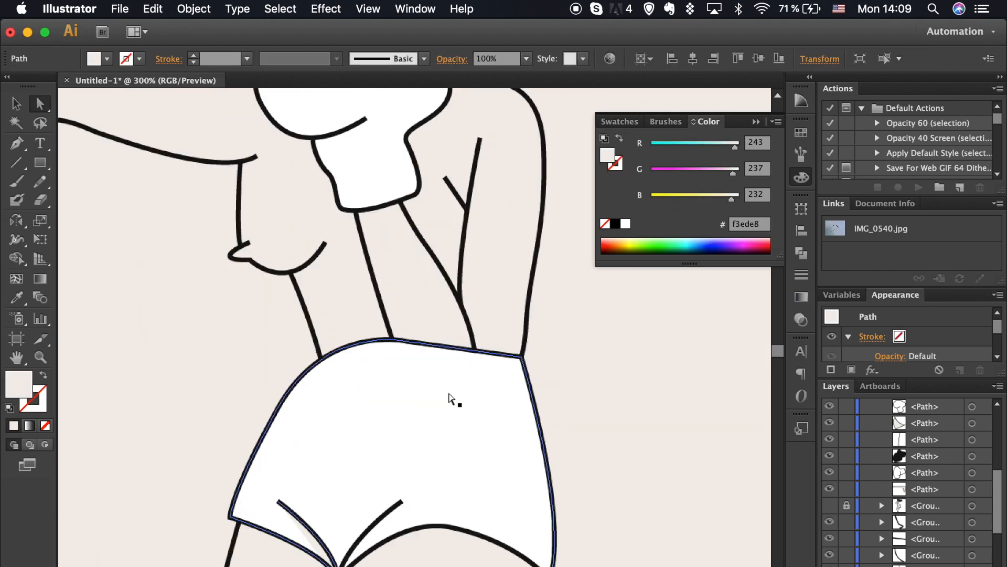
key("super+minus")
key("super+minus")
key("super+minus")
Step: Lock the #f3ede8 background rectangle
key("v")
key("super+minus")
key("super+minus")
key("super+minus")
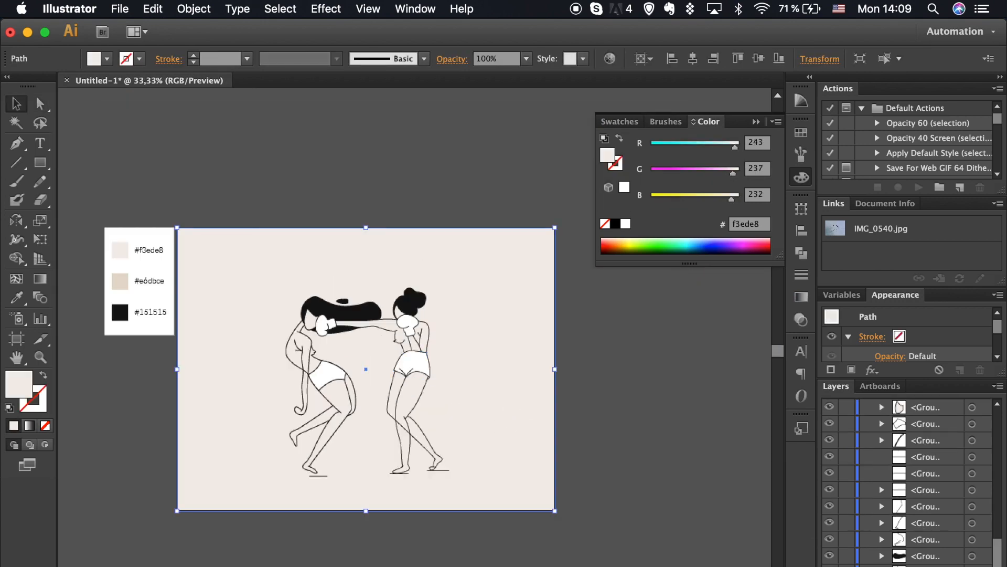
key("super+2")
Step: Select all parts of the right figure and expand their fills and strokes into shapes
left_click_drag(496, 480, 385, 257)
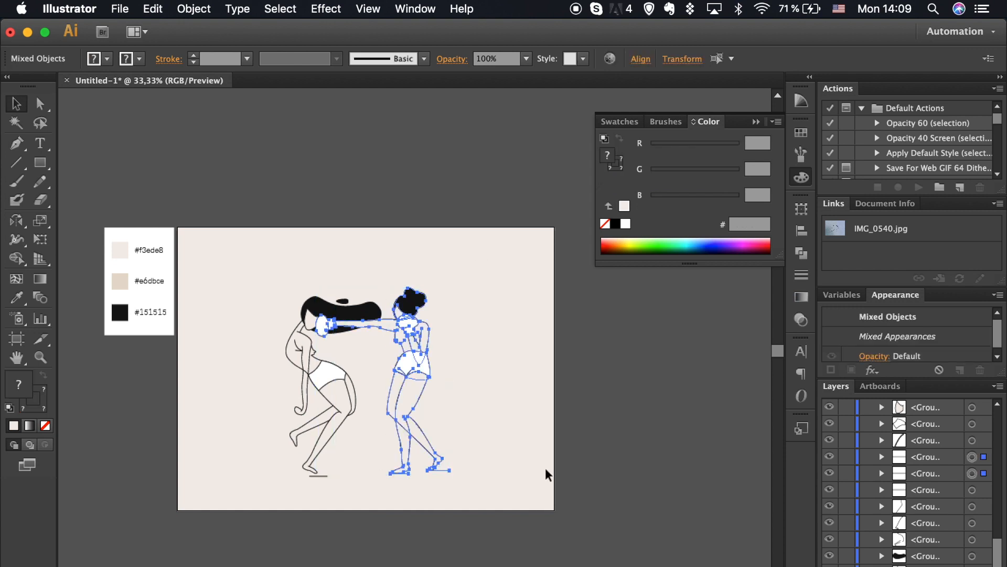
key("super+g")
left_click(618, 484)
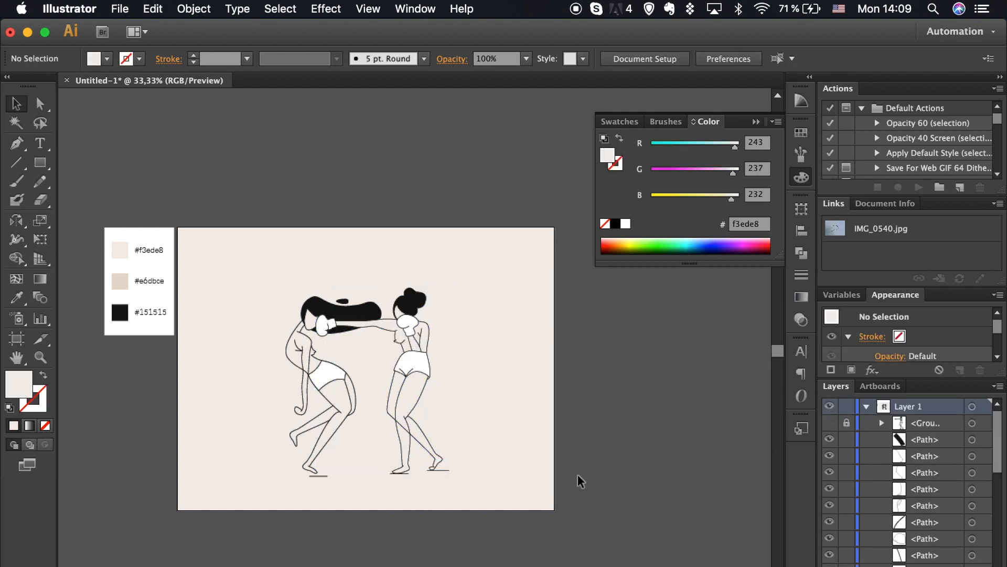
left_click_drag(598, 480, 388, 265)
left_click(193, 9)
left_click(222, 165)
key("Return")
left_click(581, 392)
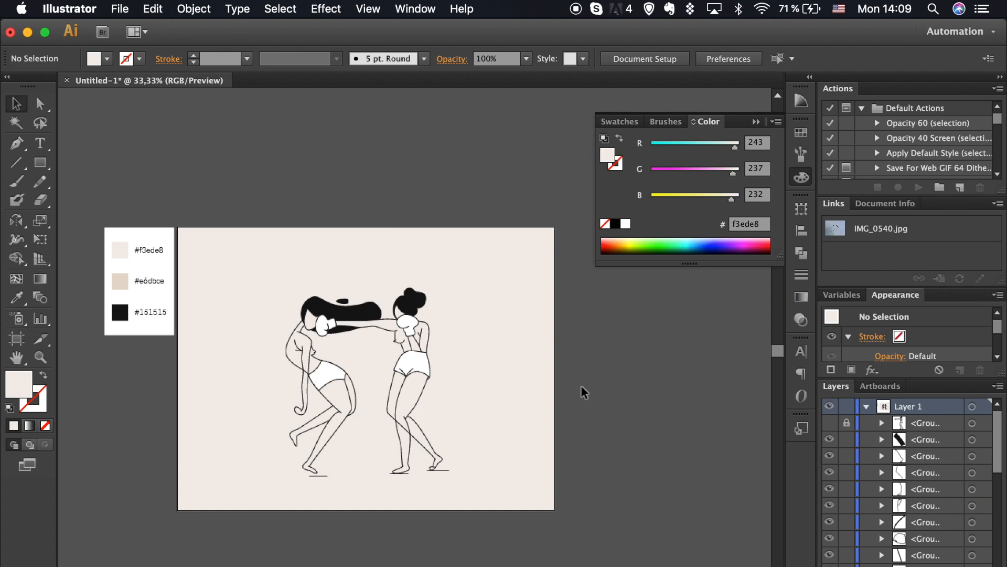
Step: Expand the right figure's shorts into editable shapes
key("super+plus")
key("super+plus")
key("super+plus")
key("super+plus")
key("super+plus")
key("super+plus")
left_click(420, 378)
left_click(194, 8)
left_click(210, 165)
key("Return")
left_click(208, 372)
Step: Use Shape Builder with the #f3ede8 fill on the shorts and bent arm to fill the elbow area overlapping the shorts
left_click(536, 404)
left_click(480, 375)
left_click(420, 310, "shift")
left_click(17, 258)
mouse_move(429, 317)
left_mouse_down()
mouse_move(413, 339)
mouse_move(418, 363)
mouse_move(460, 362)
mouse_move(464, 375)
left_mouse_up()
mouse_move(498, 318)
left_mouse_down()
mouse_move(494, 362)
mouse_move(493, 342)
left_mouse_up()
Step: Recolour the white fragment at the lower end of the right figure's inner arm line to match the black outline
key("super+equal")
key("super+equal")
key("super+equal")
key("super+equal")
scroll(566, 362, "right", 3)
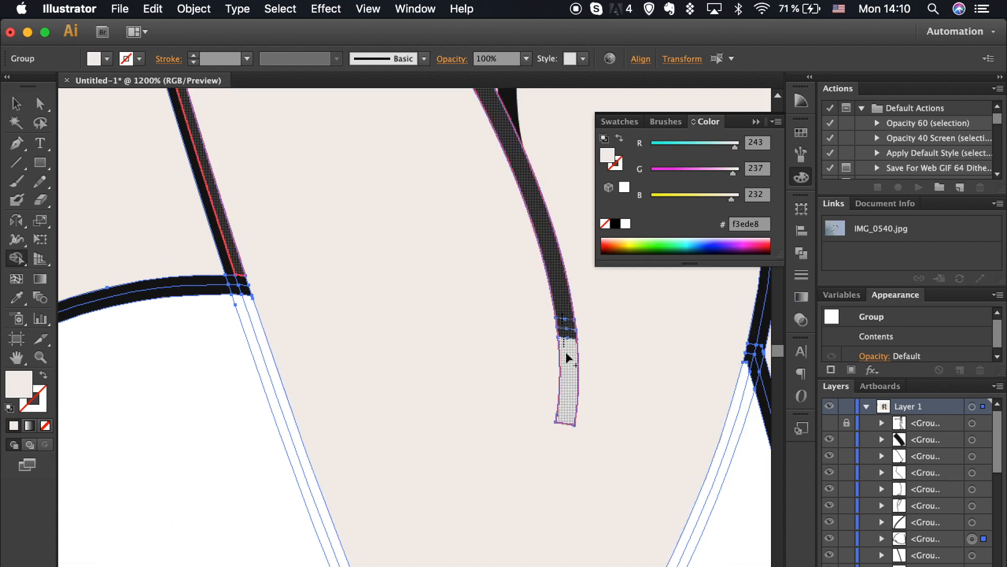
key("super+a")
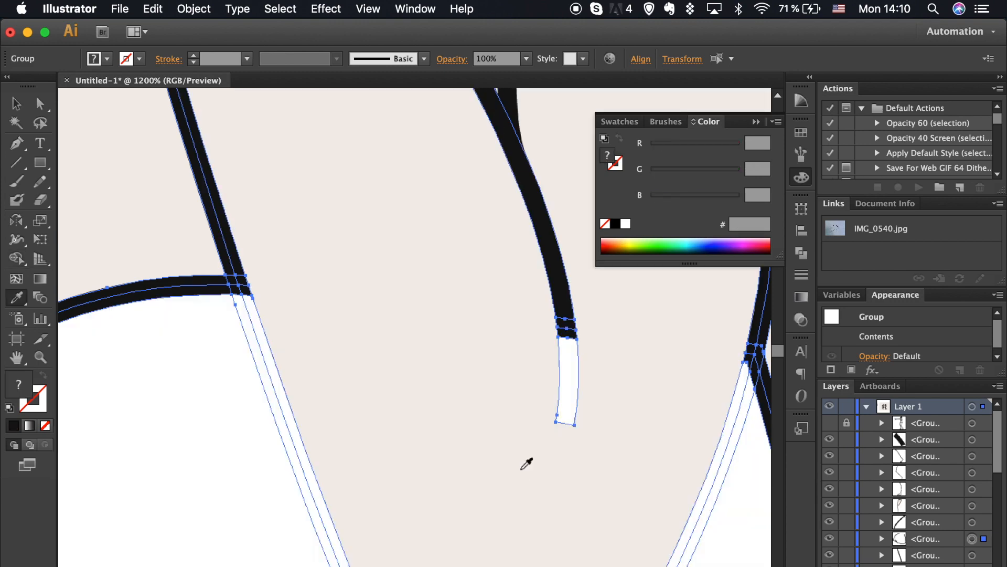
key("a")
key("super+minus")
key("super+minus")
key("super+minus")
key("super+shift+a")
left_click(469, 350)
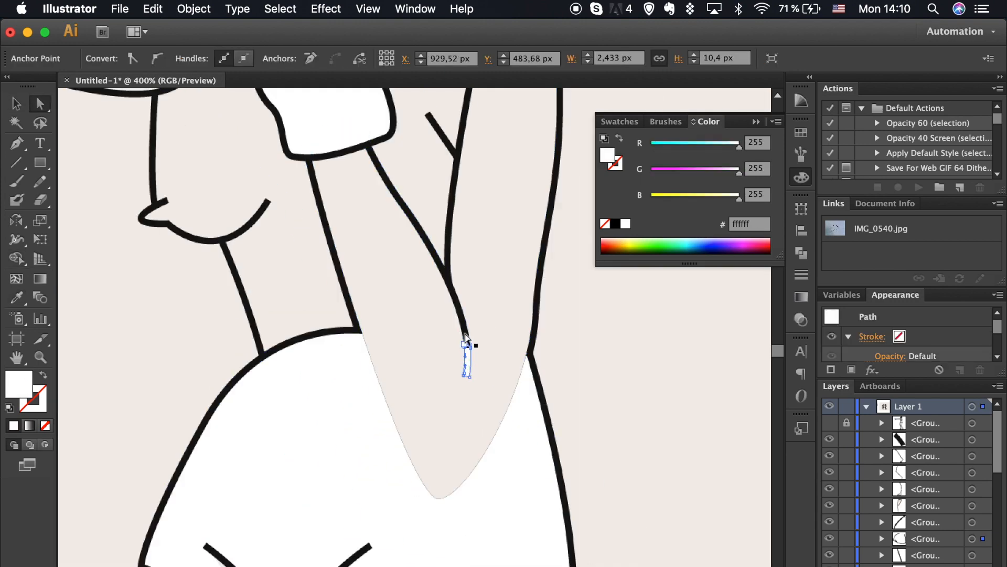
key("i")
left_click(465, 334)
key("v")
key("super+shift+a")
Step: Examine the boundary of the shorts' white fill around the right figure's elbow
key("super+equal")
key("super+equal")
key("super+equal")
key("super+minus")
key("super+minus")
key("super+minus")
key("super+minus")
key("a")
left_click(375, 336)
left_click(404, 422)
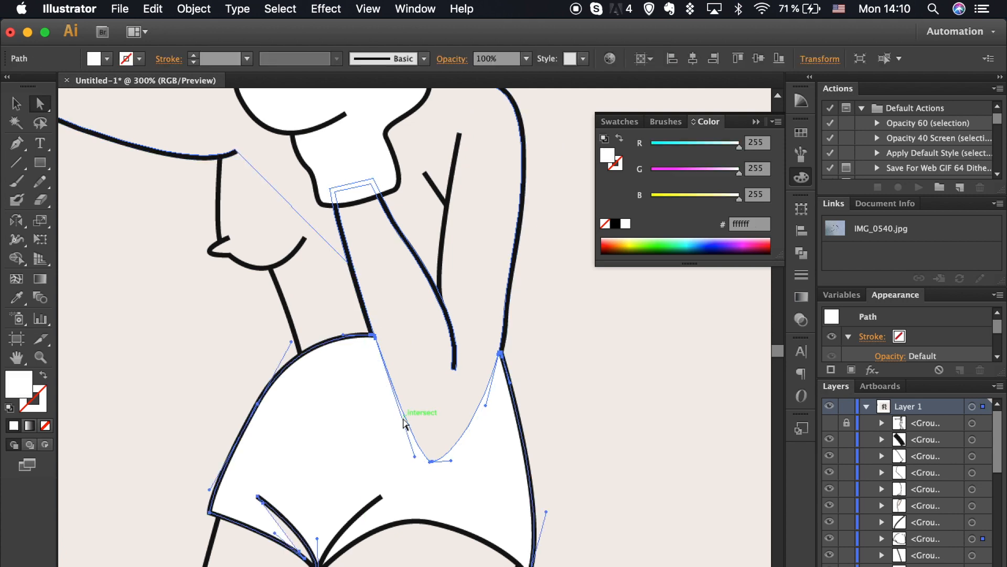
left_click(578, 476)
Step: Rearrange the stacking order of the bent arm's black outline where it meets the shorts' waistline
left_click(370, 329)
key("super+equal")
key("super+equal")
key("super+equal")
key("super+equal")
key("super+equal")
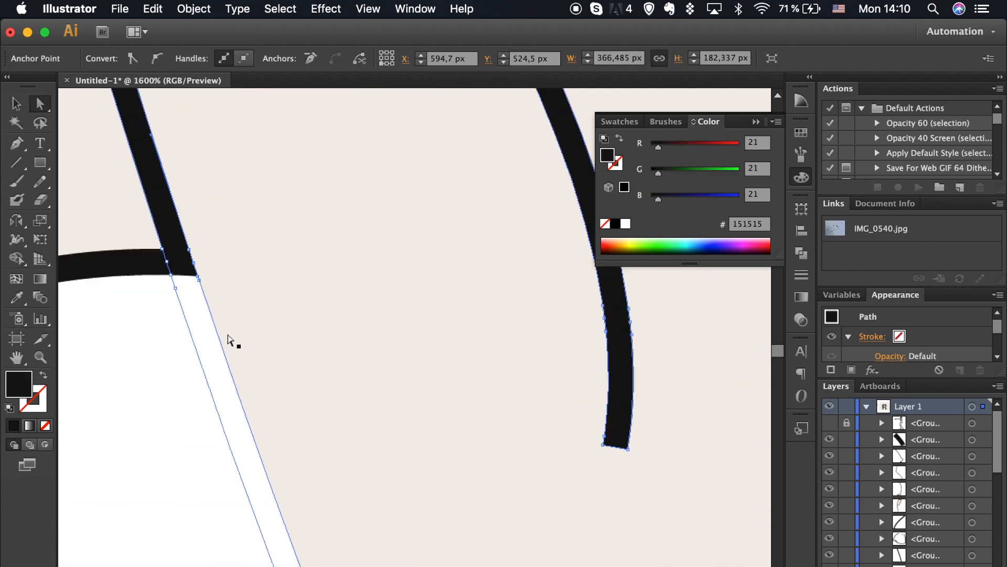
left_click(180, 248)
left_click(173, 246)
right_click(172, 246)
left_click(362, 466)
Step: Use Shape Builder along the outer edge of the elbow where the bent arm overlaps the shorts
key("shift+m")
key("super+minus")
key("super+minus")
scroll(430, 346, "right", 5)
scroll(430, 347, "down", 2)
left_click_drag(475, 374, 471, 391)
key("a")
left_click(466, 394)
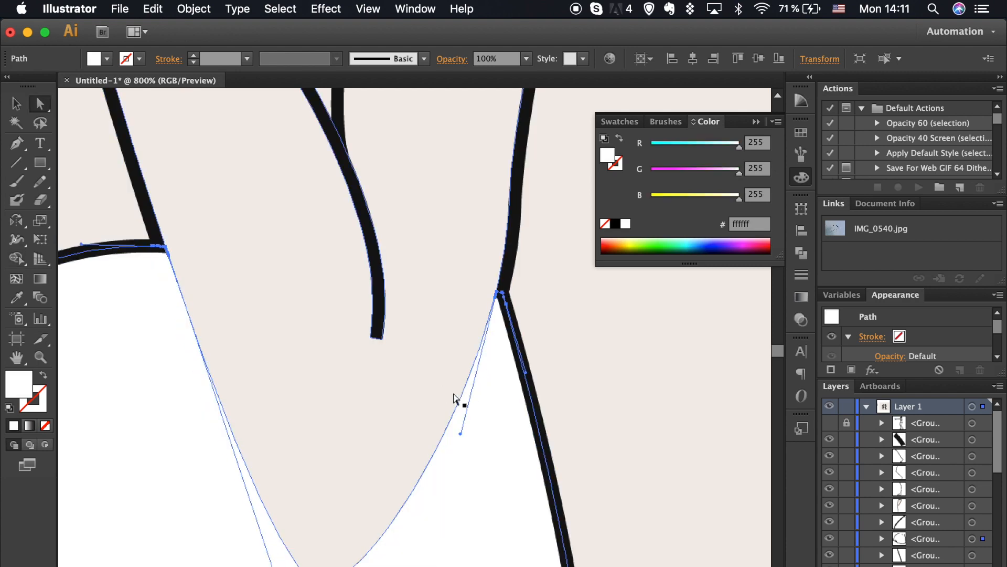
left_click(508, 264)
left_click_drag(509, 264, 589, 231)
key("super+z")
key("super+z")
Step: Rearrange the bent arm's black outline within its group and ungroup the arm's shapes
key("super+plus")
key("super+minus")
key("super+minus")
right_click(475, 245)
mouse_move(499, 456)
left_click(656, 516)
scroll(900, 472, "down", 10)
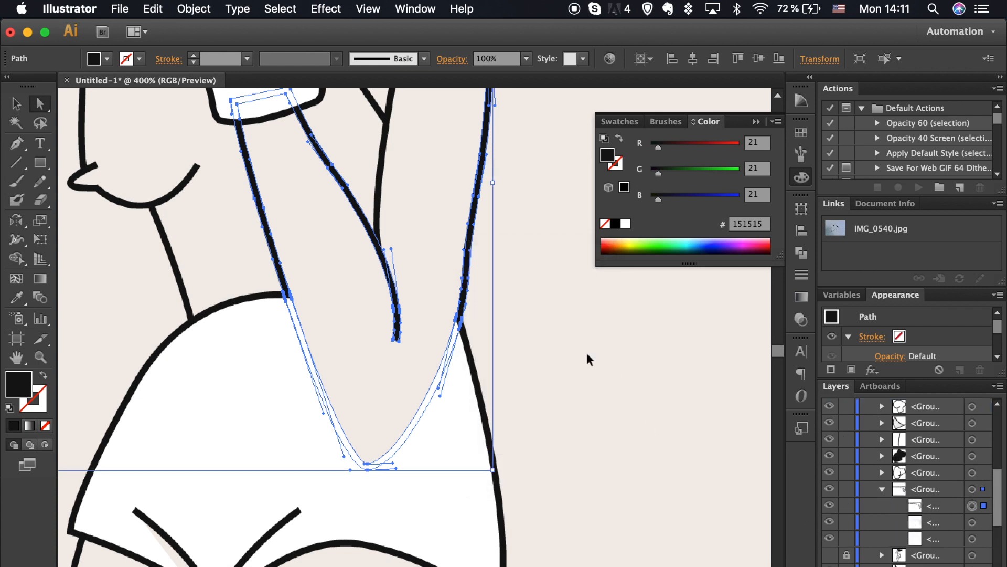
left_click(423, 245, "super")
key("shift+super+g")
key("shift+super+a")
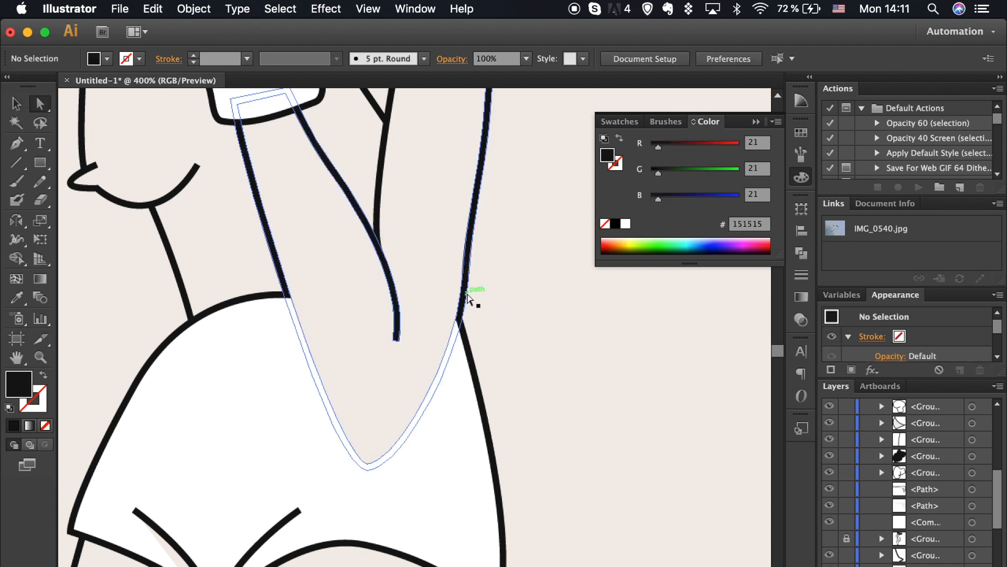
Step: Bring the bent arm's black outline forward seven levels, above the white shorts
left_click(467, 294)
key("super+bracketright")
key("super+bracketright")
key("super+bracketright")
key("super+bracketright")
key("super+bracketright")
key("super+bracketright")
key("super+bracketright")
left_click(542, 370)
Step: Bring the right figure's white boxing glove in front of the arm outline
scroll(543, 371, "up", 10)
scroll(543, 370, "left", 4)
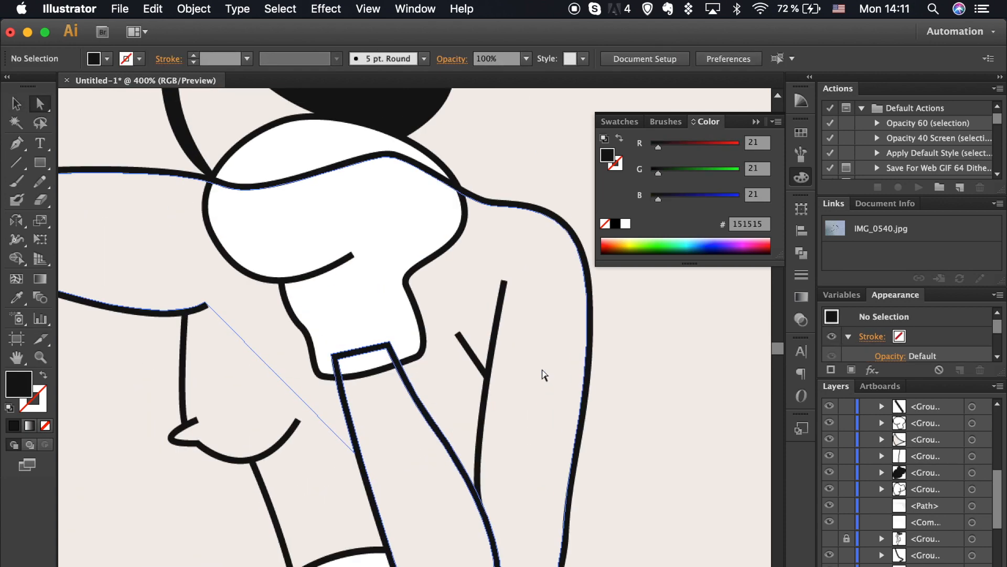
key("v")
left_click(388, 257)
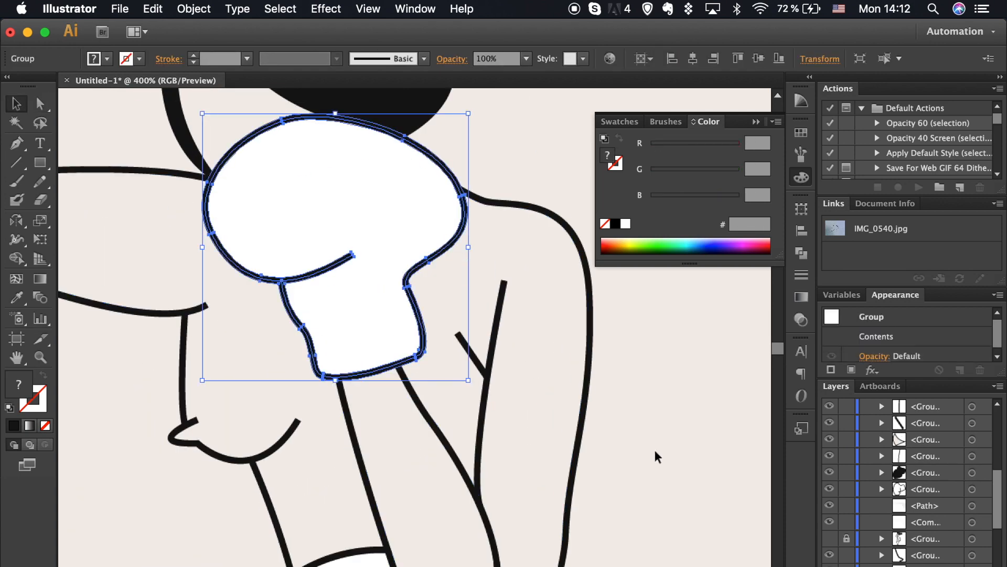
left_click(654, 450)
Step: Select the right figure's overlapping legs around the knees
key("super+minus")
key("super+minus")
key("super+minus")
key("super+minus")
key("super+minus")
key("super+plus")
key("super+plus")
key("super+plus")
key("super+plus")
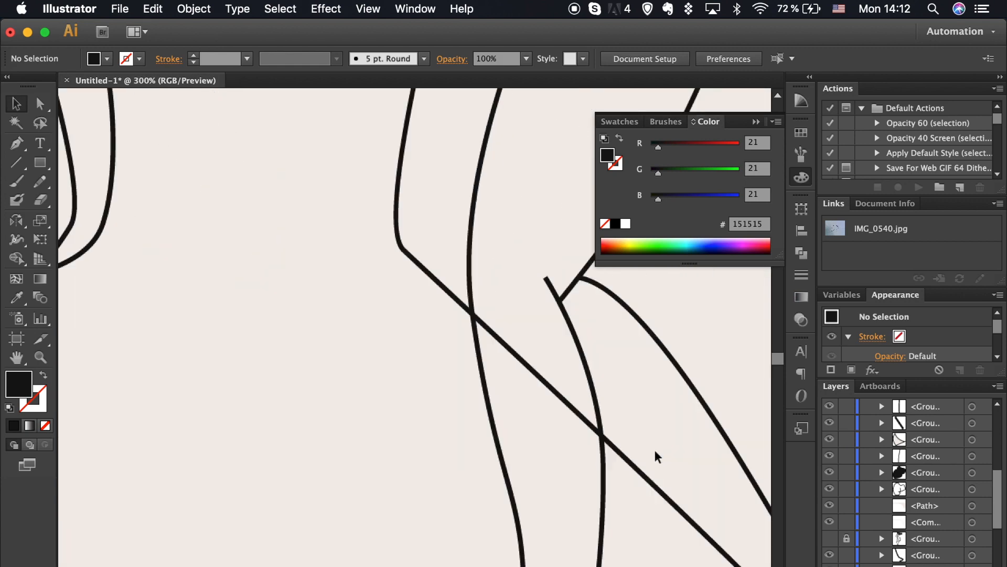
left_click(464, 426)
left_click(488, 392, "shift")
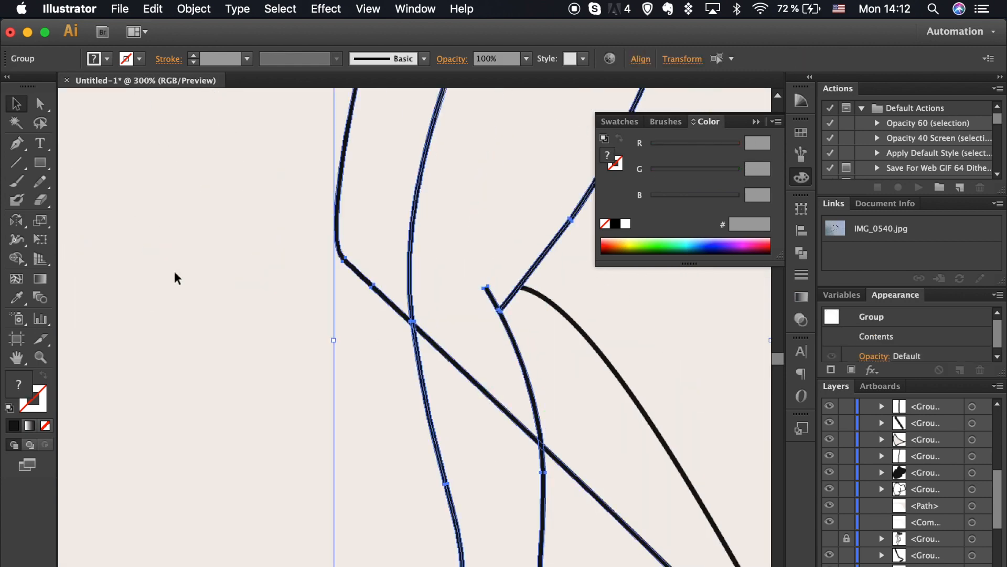
Step: Split the crossing leg outlines with Shape Builder and delete the rear leg's segment that runs across the front leg
key("a")
left_click(494, 454)
left_click(476, 384)
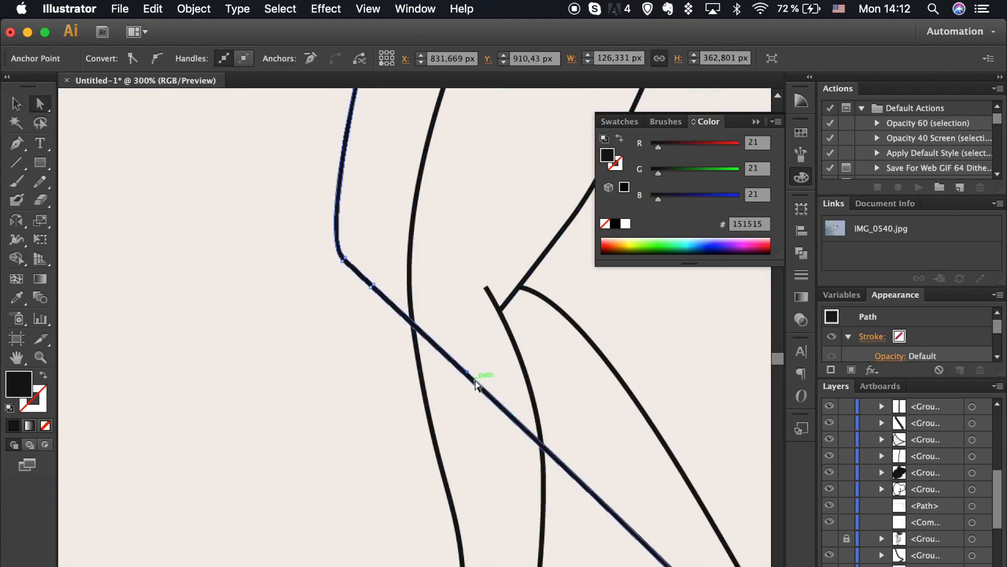
left_click(410, 303, "shift")
key("super+equal")
key("super+equal")
key("super+equal")
key("super+equal")
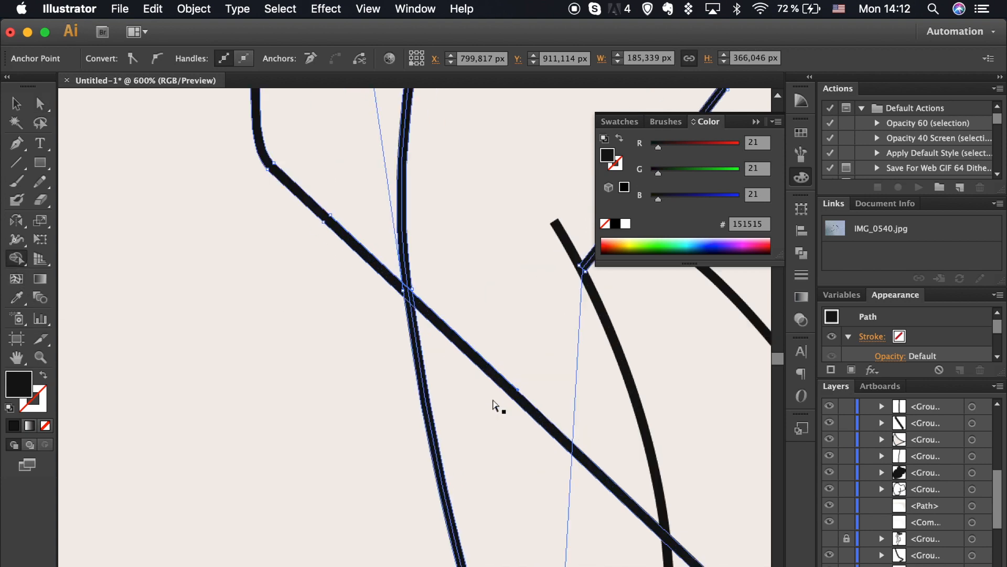
left_click(538, 432, "shift")
left_click(218, 294)
key("a")
left_click(270, 307)
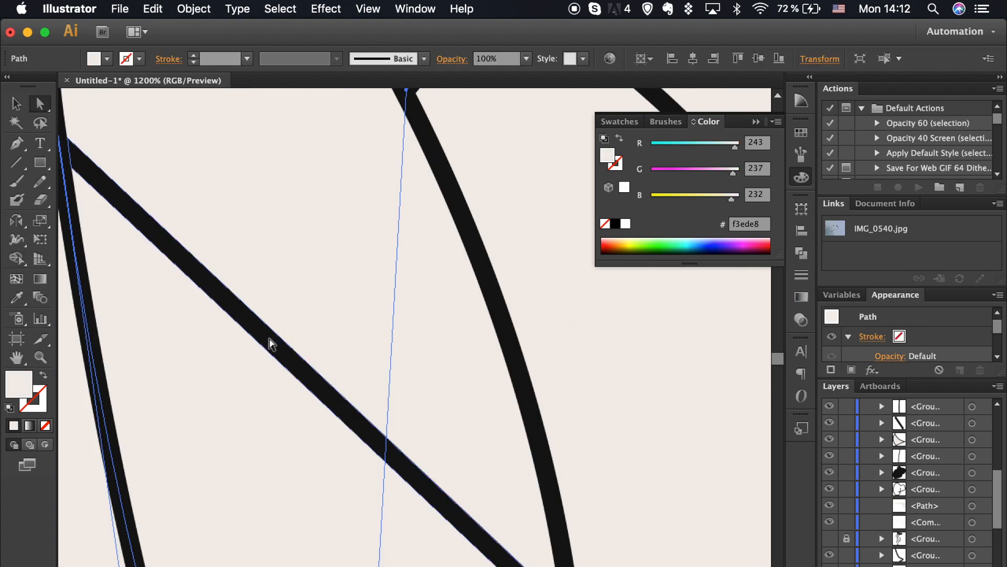
left_click(269, 337)
key("Delete")
Step: Review the whole illustration of both boxing women on the artboard
key("super+minus")
key("super+minus")
key("super+minus")
key("super+minus")
key("super+minus")
key("super+minus")
key("super+minus")
key("super+minus")
key("super+minus")
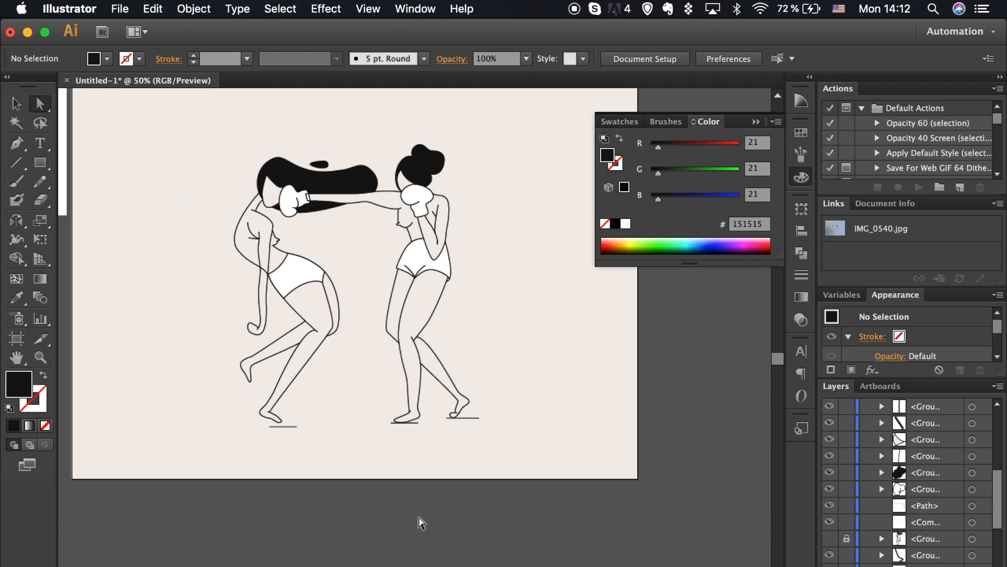
Step: Remove the segment of the left figure's back outline that crosses her hanging arm
key("super+equal")
key("super+equal")
key("super+equal")
key("super+equal")
scroll(418, 524, "up", 5)
scroll(418, 524, "left", 3)
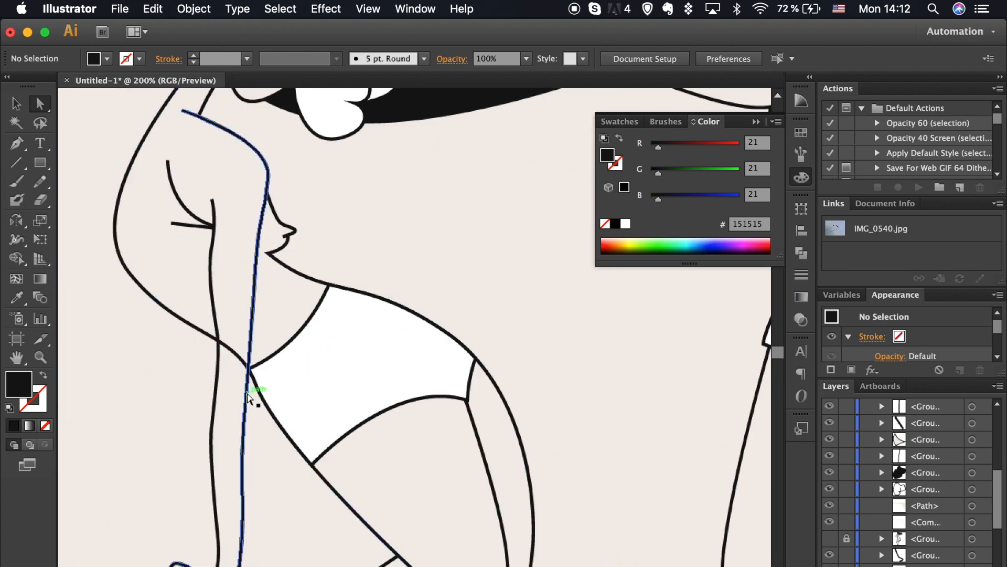
left_click(247, 394)
left_click(215, 375, "shift")
left_click(206, 334, "shift")
key("super+equal")
key("super+equal")
key("super+equal")
scroll(204, 335, "left", 10)
left_click(20, 257)
left_click(384, 337)
key("a")
left_click(388, 339)
key("Delete")
Step: Clean up the cut end of the back outline where it meets the left figure's hanging arm
key("super+minus")
key("super+equal")
key("super+equal")
key("super+equal")
key("super+equal")
left_click(506, 472)
left_click_drag(461, 468, 470, 461)
left_click(439, 472)
Step: Examine the left figure's shoulder, hanging arm and chest outlines for remaining overlaps
key("super+minus")
key("super+minus")
key("super+minus")
key("super+minus")
key("super+minus")
key("super+minus")
scroll(439, 472, "up", 5)
scroll(439, 472, "right", 2)
key("super+equal")
key("super+equal")
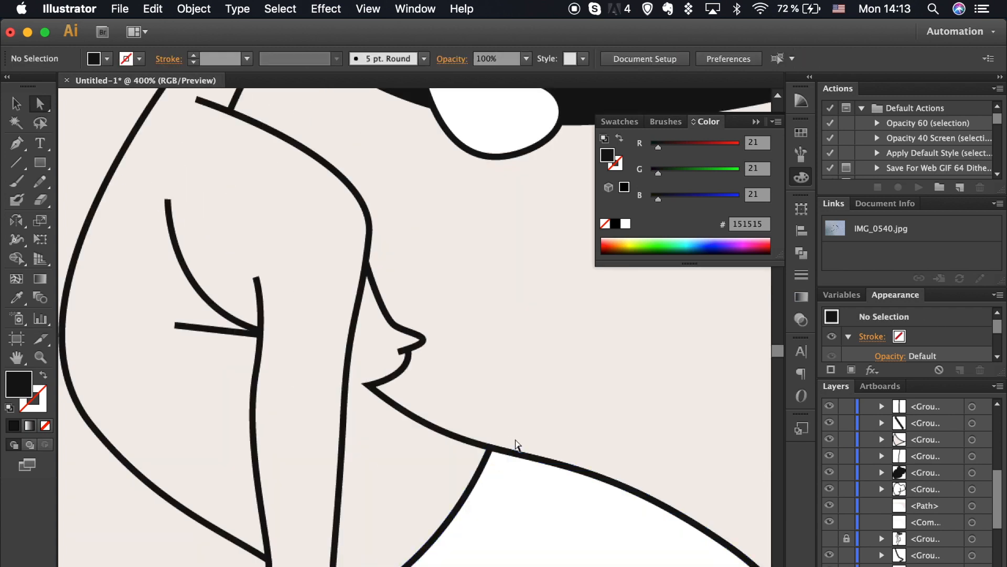
Step: Set the fill to white (ffffff) and draw a closed curved highlight shape over the front edge of the left figure's hanging arm
scroll(516, 444, "left", 1)
double_click(22, 380)
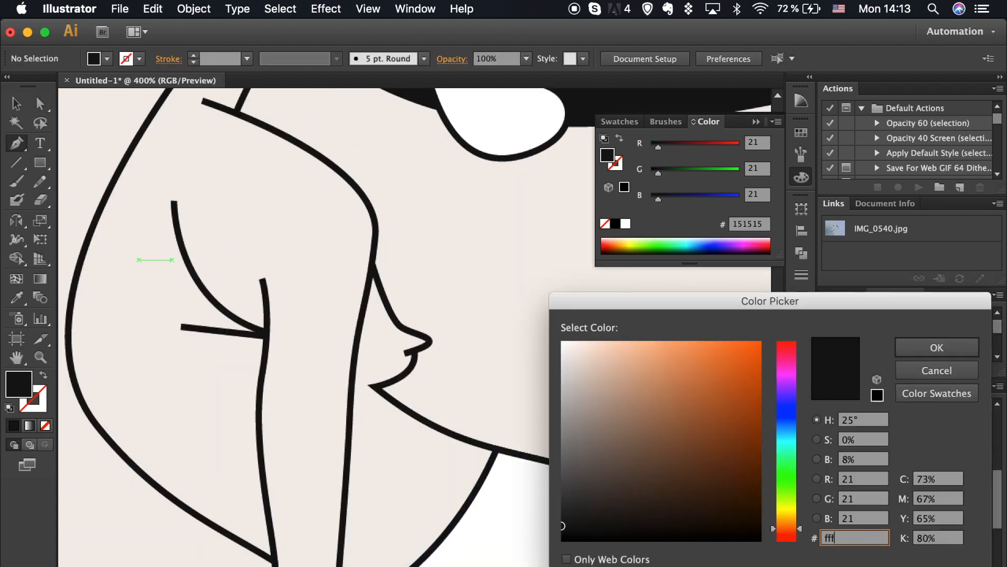
key("Return")
left_click(360, 156)
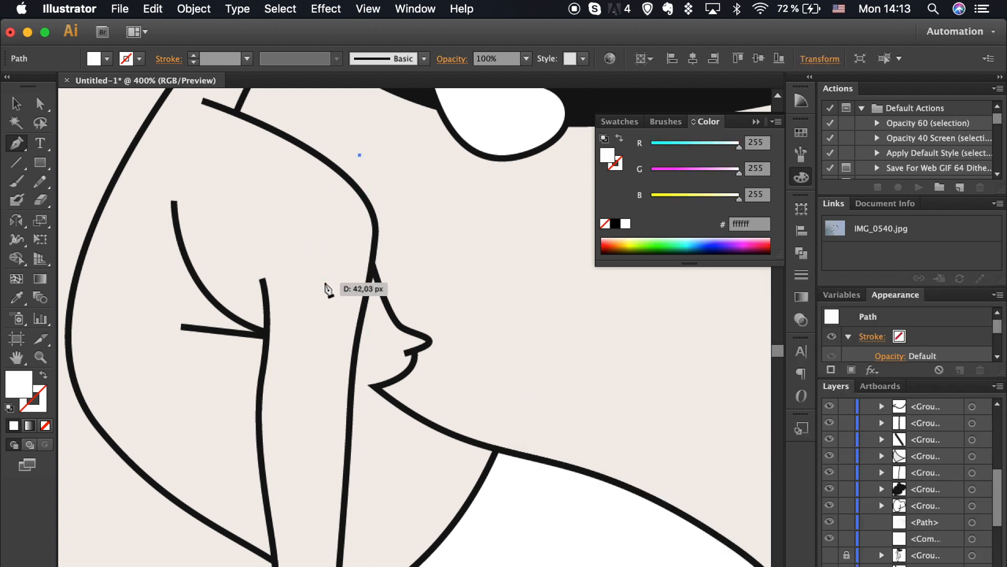
left_click_drag(338, 311, 329, 379)
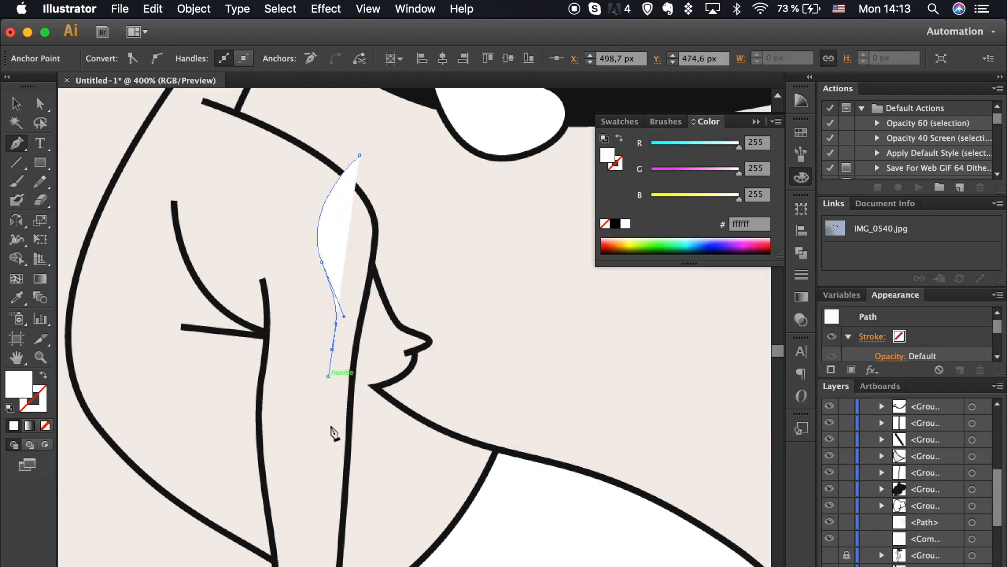
left_click_drag(391, 505, 392, 505)
left_click(470, 281)
left_click(360, 156)
Step: Trim the white highlight to the hanging arm's outline with Shape Builder and delete the piece outside the arm
key("v")
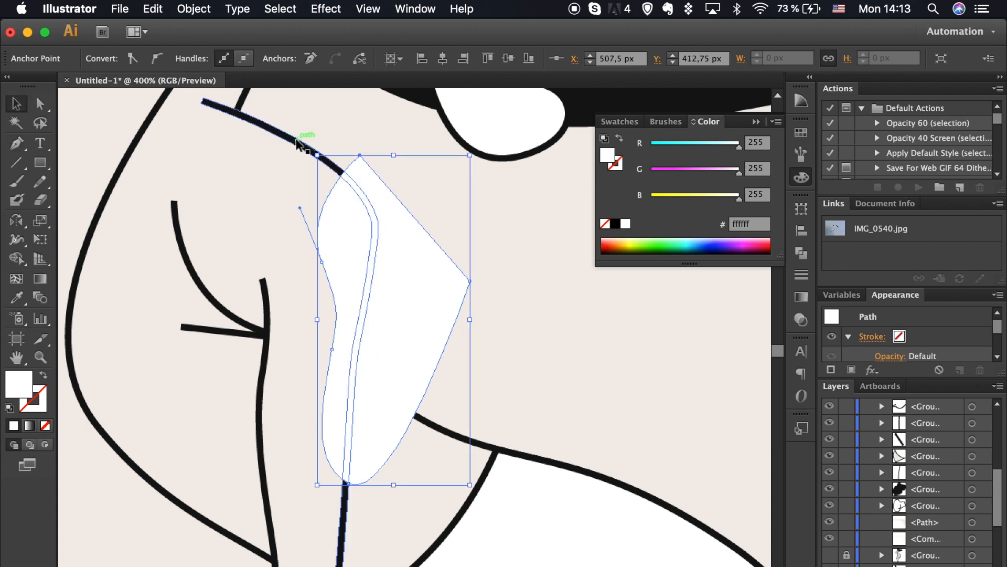
left_click(303, 144, "shift")
left_click(16, 258)
left_click_drag(346, 273, 369, 276)
key("a")
left_click(537, 344)
left_click(431, 309)
key("Delete")
Step: Send the hanging arm's white highlight behind the black outlines
left_click(350, 252)
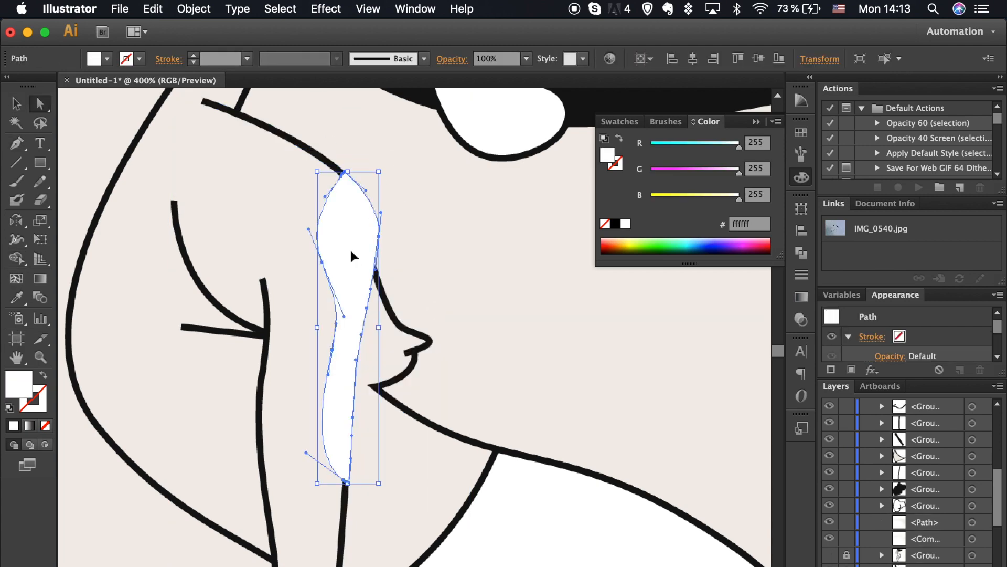
key("super+shift+bracketleft")
left_click(498, 313)
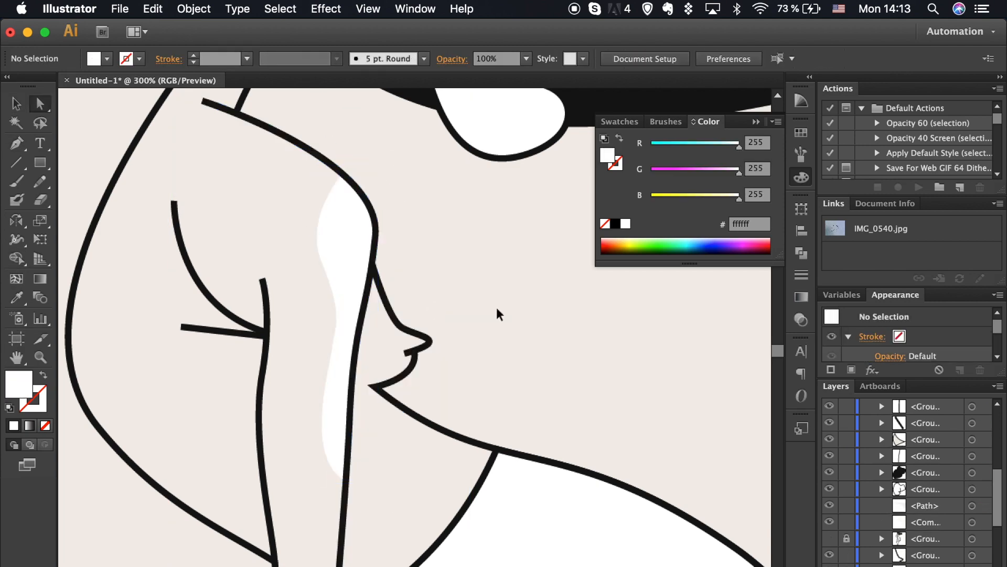
Step: Draw a closed white highlight shape over the outer edge of the right figure's rear thigh with the Pen tool
key("super+1")
scroll(499, 314, "down", 3)
key("super+equal")
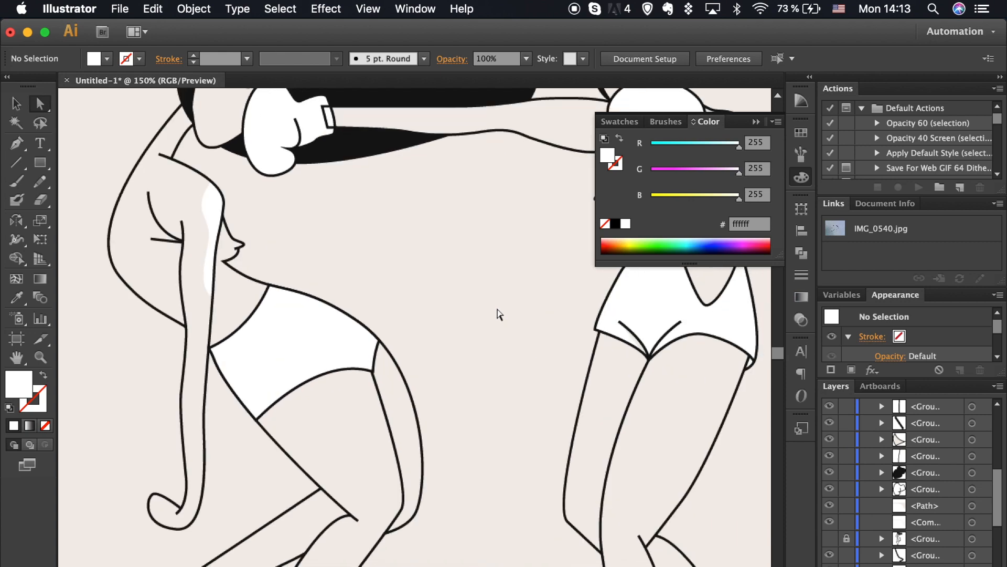
key("p")
scroll(499, 315, "down", 2)
left_click(453, 221)
left_click_drag(458, 270, 445, 334)
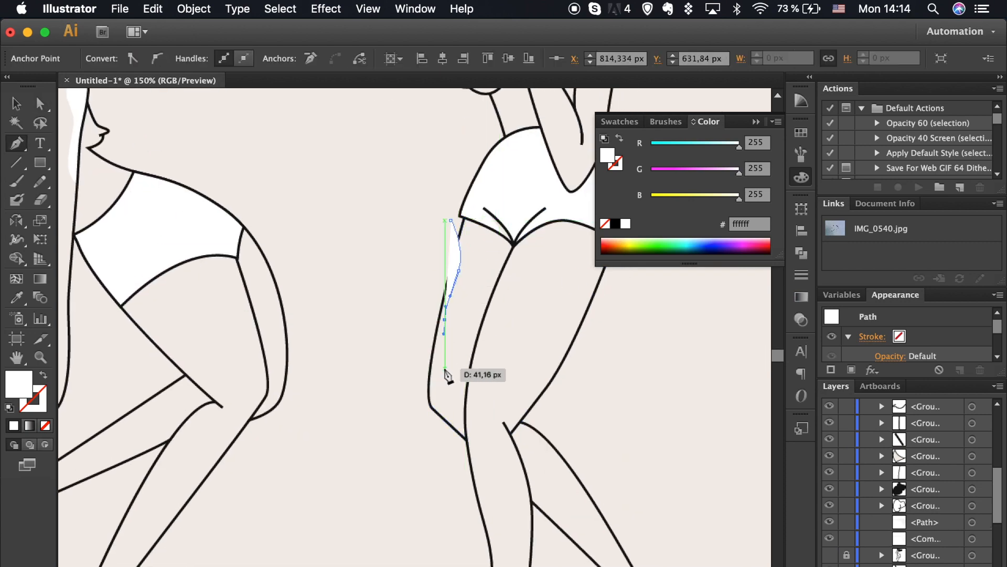
left_click_drag(435, 373, 421, 386)
left_click(403, 387)
left_click(451, 220)
Step: Trim the white thigh highlight along the right figure's leg outline, delete the outer piece and send the highlight behind the outline
key("v")
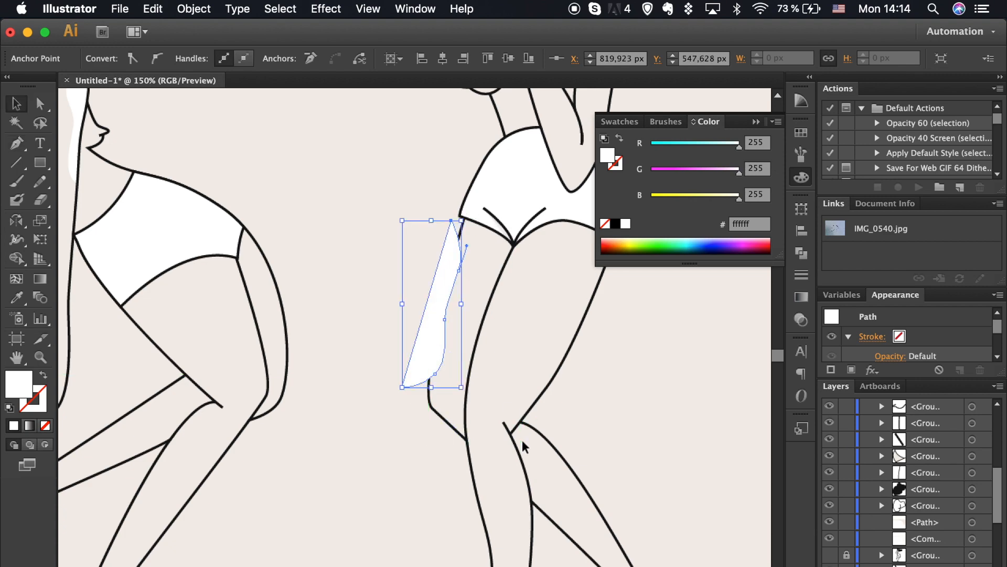
key("super+equal")
key("super+equal")
left_click(439, 435, "shift")
key("shift+m")
left_click(414, 369)
key("shift+super+a")
key("a")
left_click(422, 369)
key("Delete")
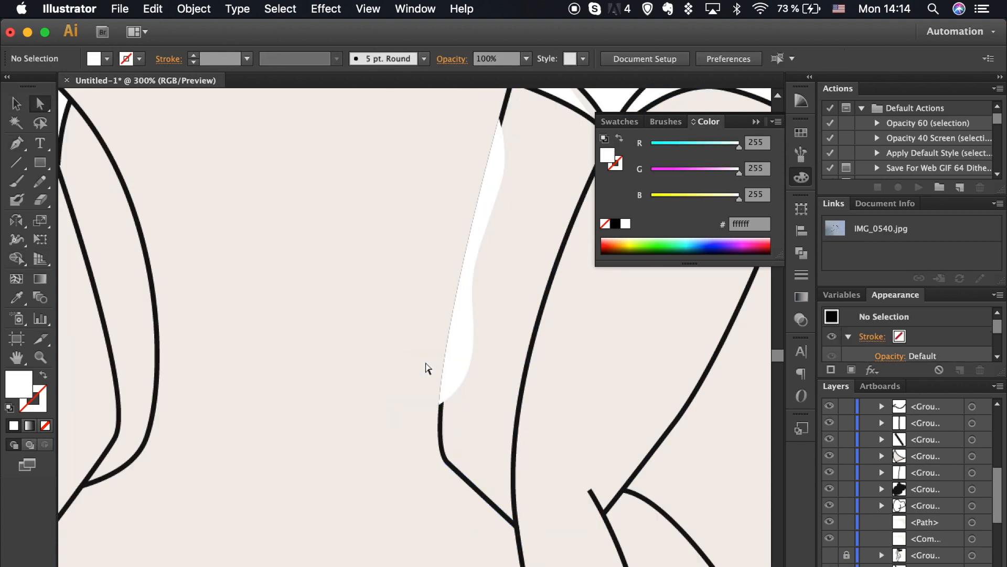
left_click(464, 363)
key("shift+super+a")
Step: Draw a closed shadow shape over the left figure's face where the boxing glove touches it
key("super+minus")
key("super+minus")
key("super+minus")
key("super+minus")
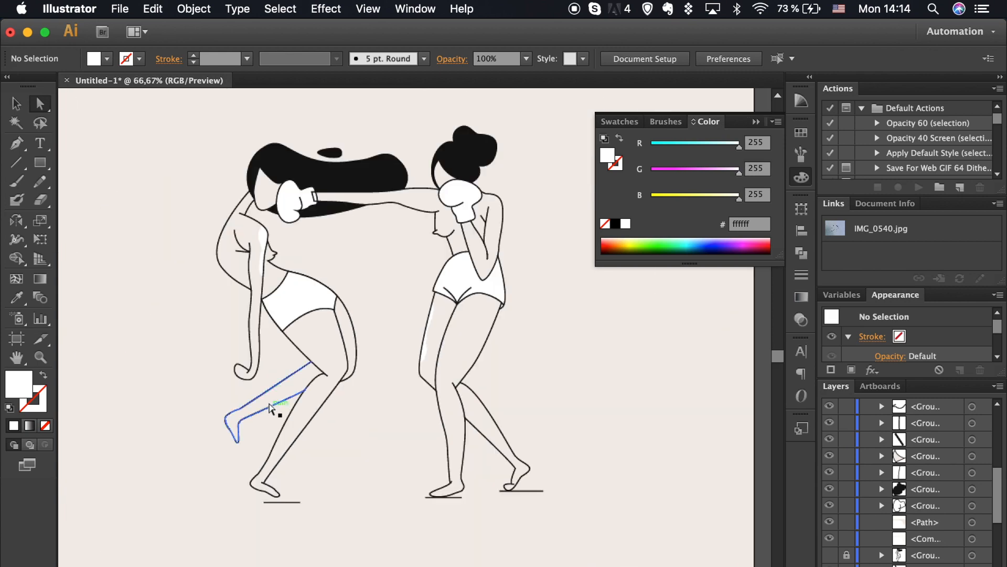
key("super+equal")
key("super+equal")
key("super+equal")
scroll(283, 315, "up", 5)
key("p")
left_click(344, 225)
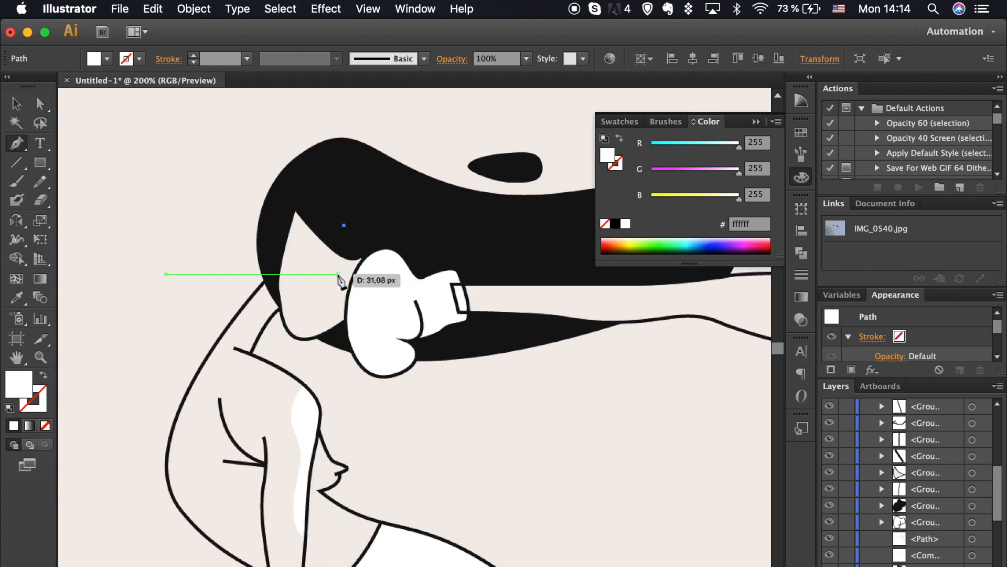
left_click_drag(338, 274, 327, 293)
left_click_drag(338, 355, 370, 367)
left_click(400, 299)
left_click(380, 216)
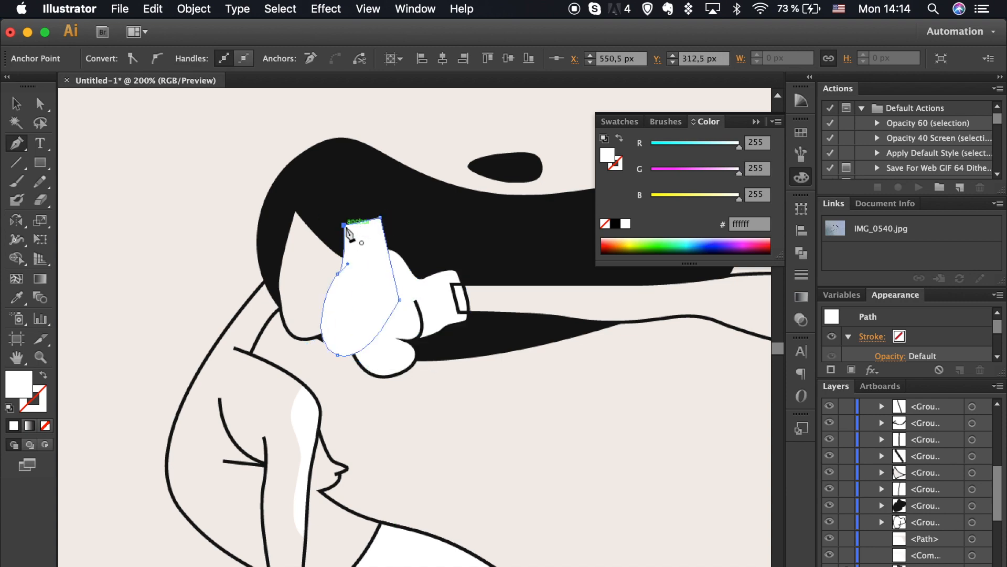
Step: Recolour the face shadow with the sampled beige fill e6dbce
key("super+minus")
key("super+minus")
key("super+minus")
key("i")
scroll(353, 220, "left", 4)
left_click(83, 196)
Step: Cut the beige shadow along the left figure's face outline with Shape Builder and delete the leftover piece
key("super+equal")
key("super+equal")
key("super+equal")
key("super+equal")
key("v")
left_click(430, 400, "shift")
key("shift+m")
left_click(490, 399)
key("a")
key("super+shift+a")
left_click(518, 452)
key("Delete")
Step: Place the beige face shadow behind the boxing glove and its outline
left_click(487, 394)
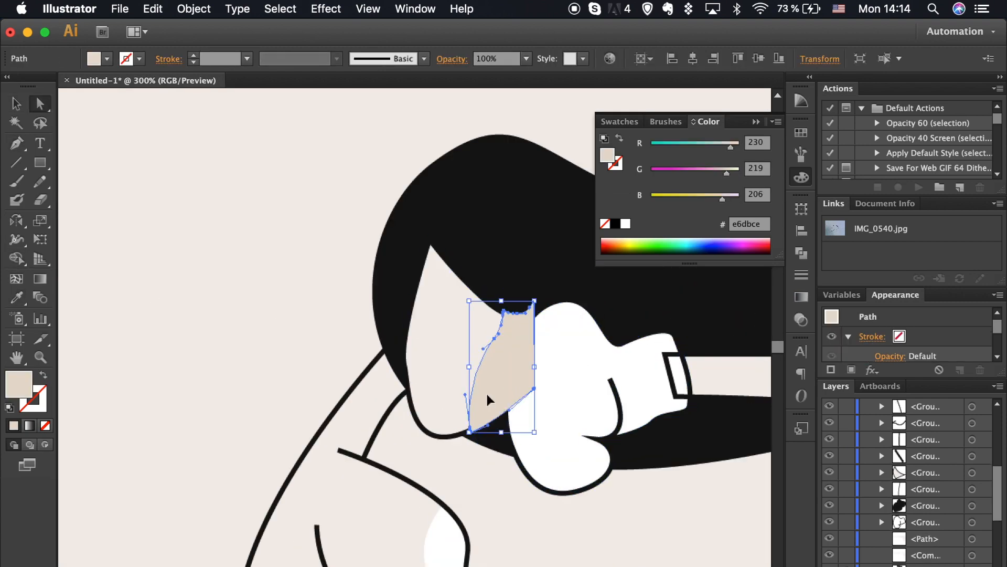
key("a")
left_click(422, 390)
scroll(885, 525, "up", 1)
left_click(194, 9)
left_click(231, 168)
key("Return")
key("Escape")
left_click(481, 387)
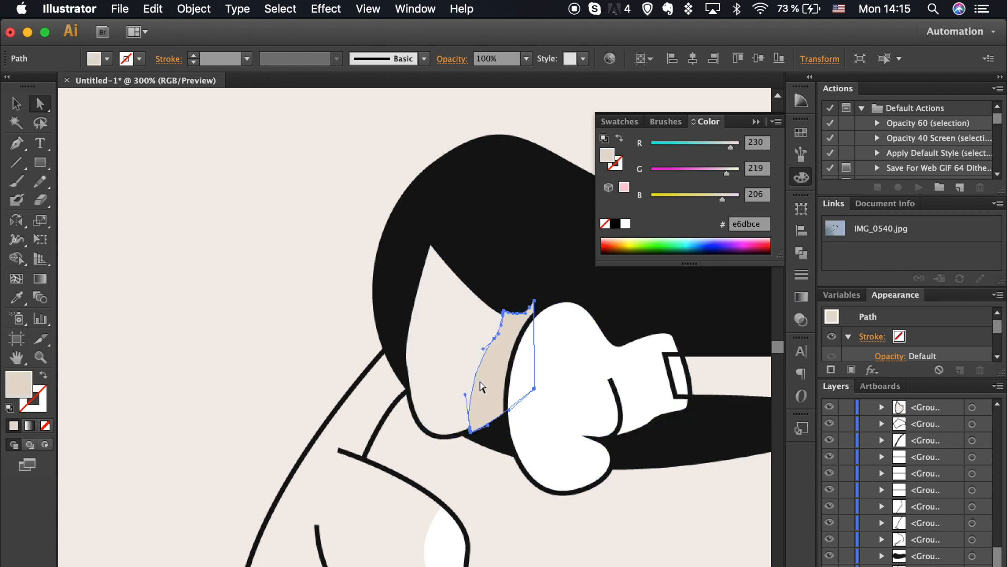
Step: Trim the beige shadow to the inside of the face outline with Shape Builder and delete the excess along the jaw
left_click(462, 436, "shift")
key("super+equal")
key("super+equal")
key("super+equal")
left_click(17, 259)
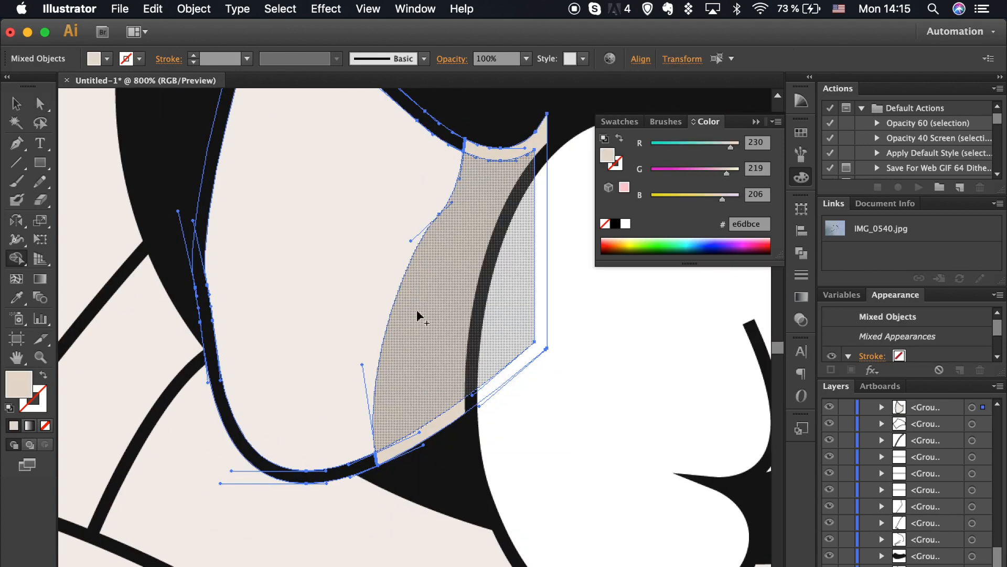
left_click_drag(418, 317, 397, 452)
key("a")
left_click(388, 557)
left_click(402, 449)
key("Delete")
Step: Draw a closed beige shadow shape over the underside of the left figure's thigh, from the shorts' hem towards the knee
key("super+minus")
key("super+minus")
key("super+minus")
key("super+minus")
key("super+minus")
key("super+minus")
key("super+minus")
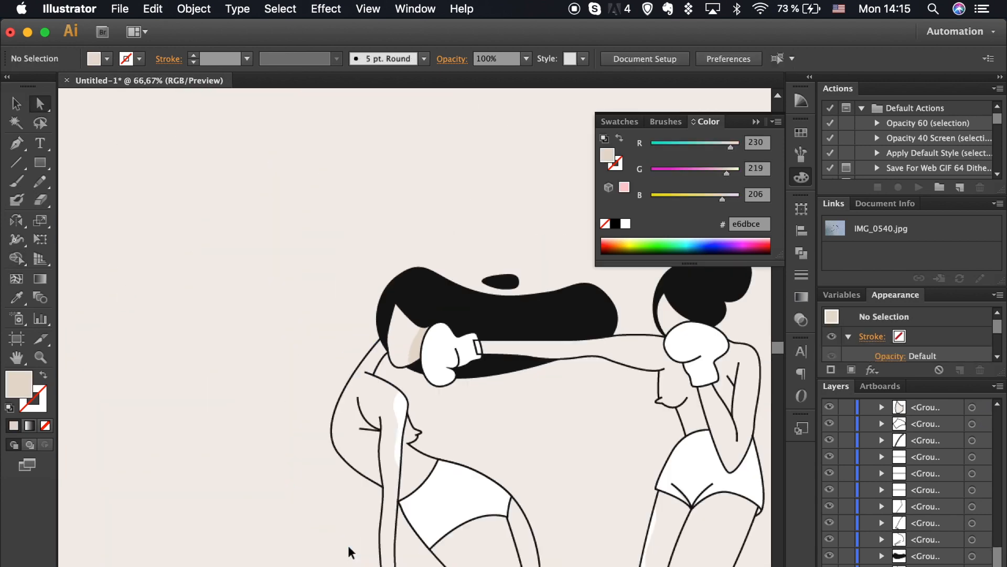
scroll(350, 548, "down", 2)
key("super+equal")
scroll(351, 552, "down", 2)
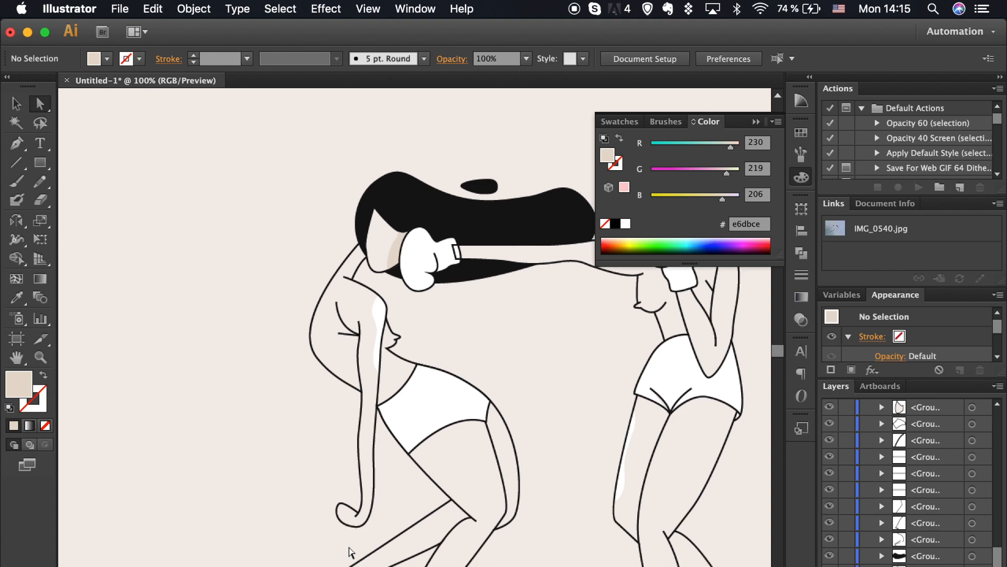
key("p")
key("super+equal")
scroll(351, 551, "down", 3)
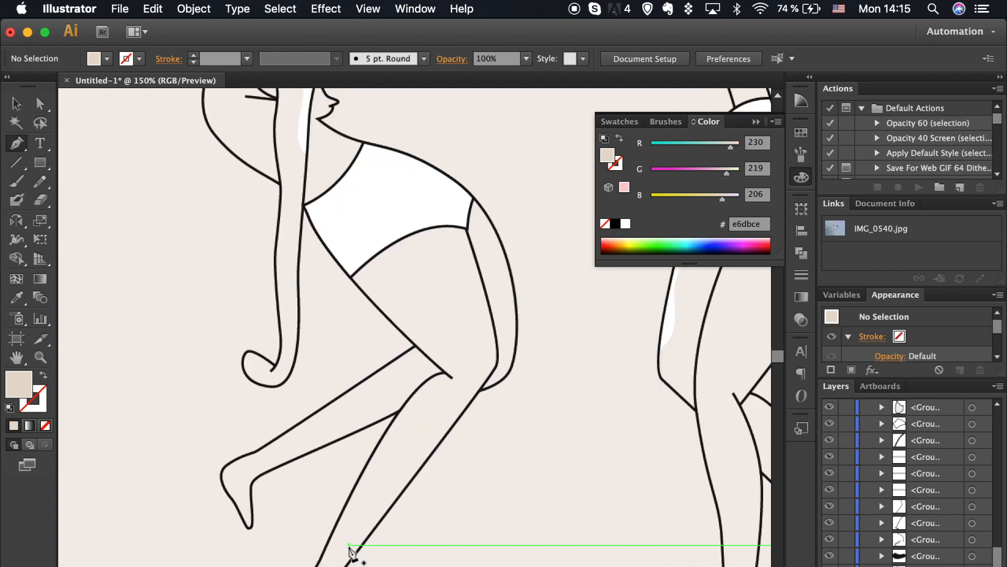
left_click_drag(388, 239, 389, 258)
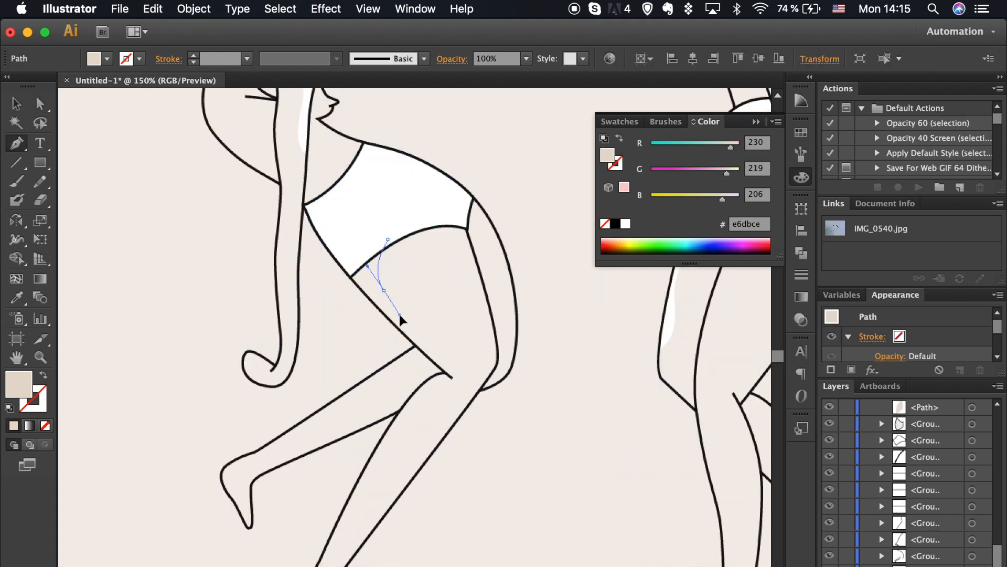
left_click(400, 315)
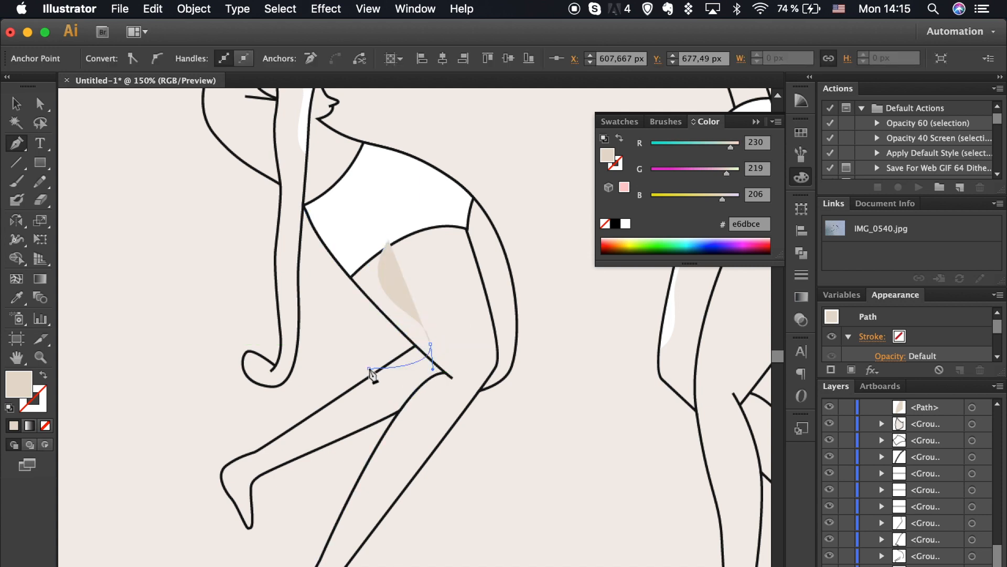
left_click(325, 280)
left_click(389, 240)
Step: Try to trim the beige thigh shadow along the thigh and shorts outlines with Shape Builder and delete the outer piece
key("v")
left_click(446, 370, "shift")
left_click(376, 235, "shift")
left_click(18, 255)
left_click(392, 308)
key("a")
key("super+shift+a")
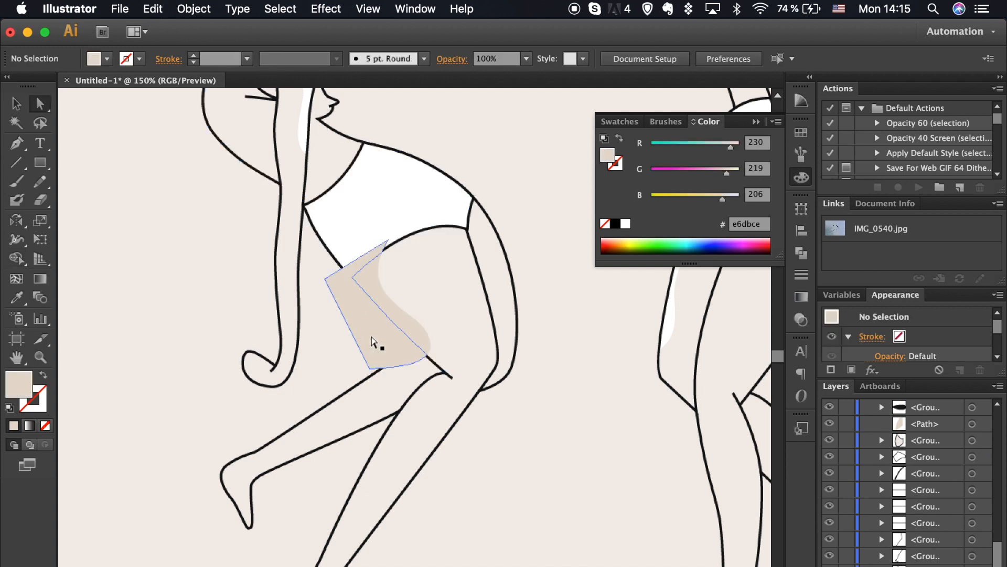
left_click(372, 337)
key("BackSpace")
Step: Try to start a shadow shape on the left figure's back leg, and undo back to the untrimmed thigh shadow
scroll(309, 357, "down", 2)
key("p")
left_click(384, 290)
left_click_drag(344, 405, 310, 446)
key("super+z")
key("super+z")
key("super+z")
Step: Extend the thigh shadow's lower corner to the knee and split the shape along the thigh and shorts outlines with Shape Builder
left_click_drag(426, 296, 449, 314)
left_click(381, 162, "shift")
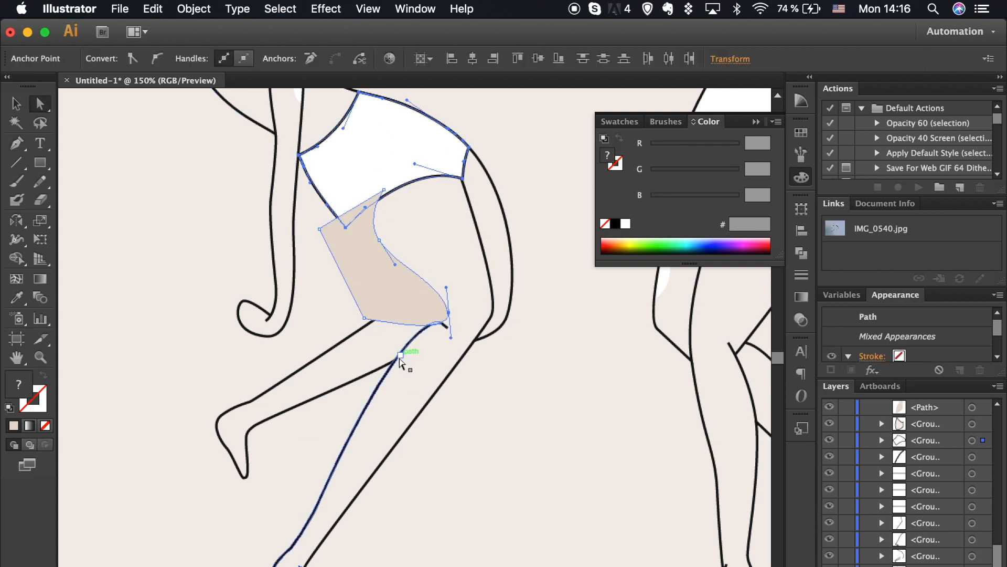
left_click(21, 257)
left_click(362, 280)
Step: Delete the shadow piece outside the left figure's thigh and send the remaining shadow behind the outlines and shorts
key("a")
left_click(317, 314)
left_click(354, 278)
key("Delete")
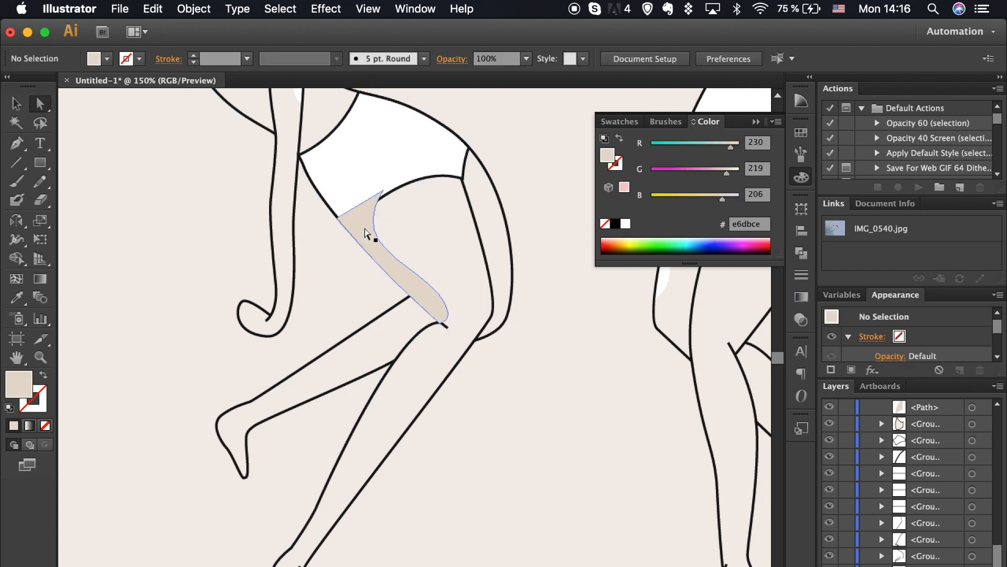
left_click(365, 229)
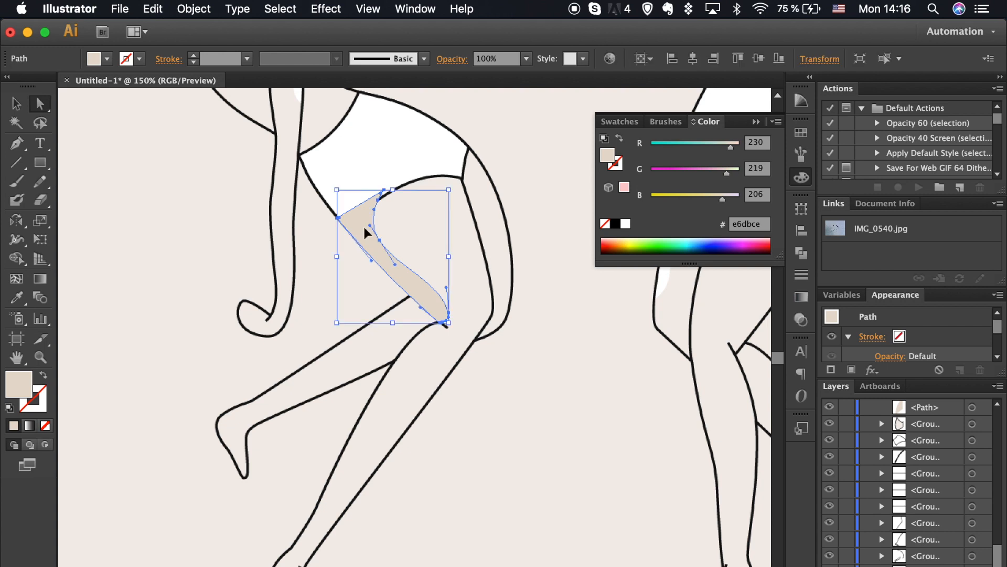
left_click(316, 317)
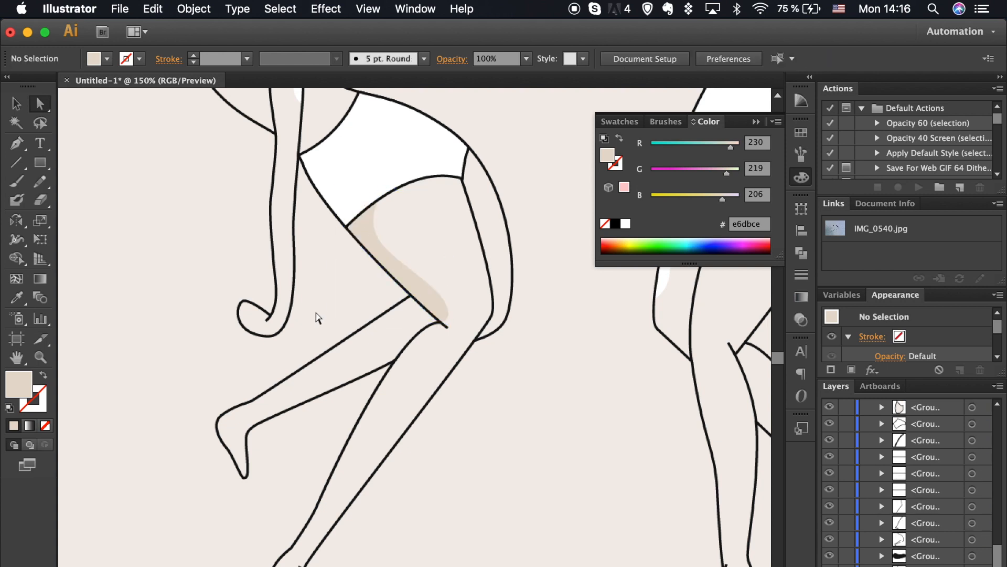
Step: Draw a closed beige shadow shape over the top of the left figure's raised lower leg, behind the front knee
left_click(379, 284)
left_click_drag(359, 387, 319, 417)
key("super+z")
left_click_drag(383, 341, 374, 351)
left_click(361, 386)
left_click(440, 369)
left_click(483, 299)
left_click(378, 283)
Step: Trim the beige shape to the raised lower leg's outlines with Shape Builder, removing the parts outside it
key("super")
left_click(347, 385, "shift")
left_click(376, 398, "shift")
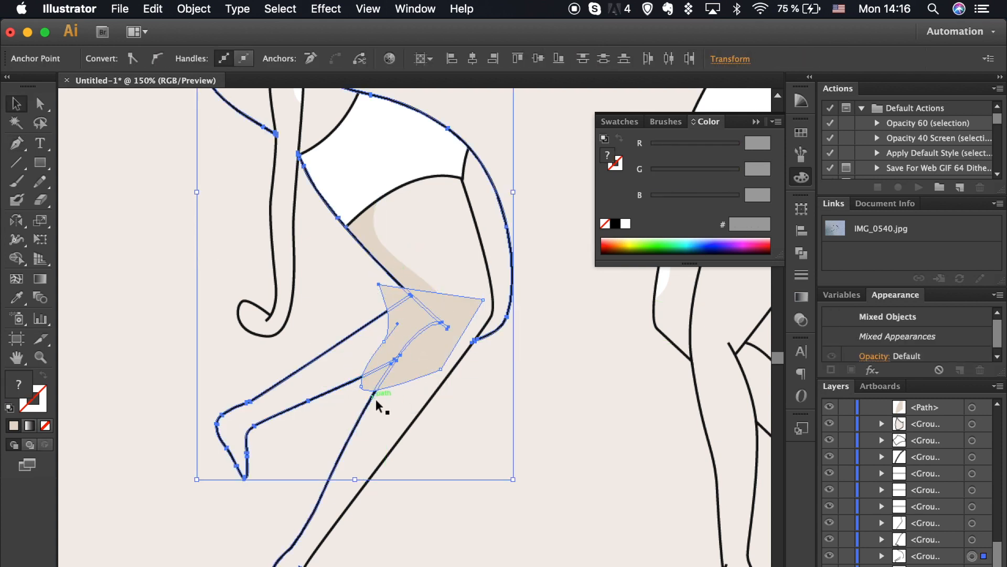
left_click(16, 258)
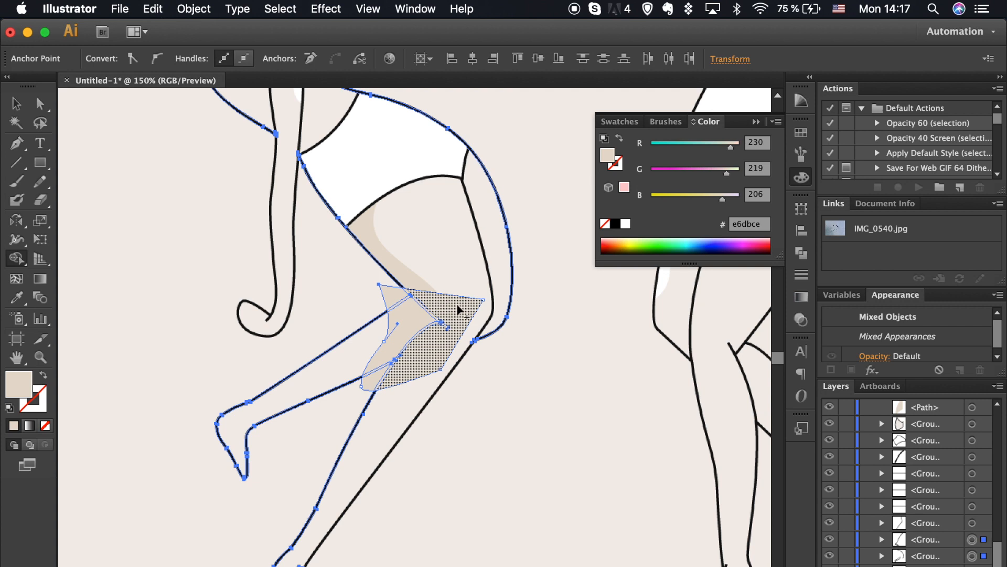
left_click(394, 301)
key("a")
left_click(389, 300)
Step: Rearrange the raised leg's beige shadow so it sits behind the black leg outlines
left_click(395, 351)
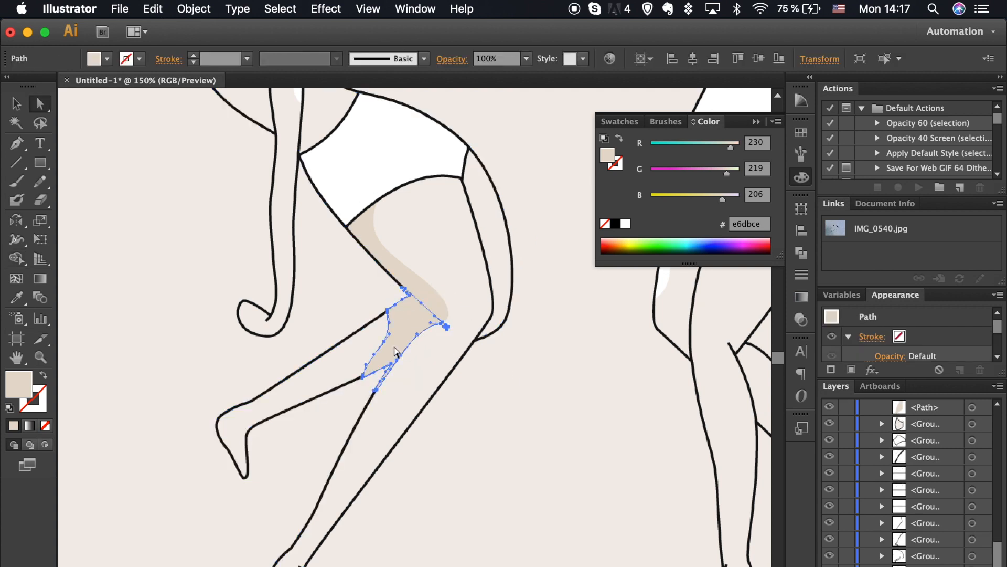
right_click(394, 347)
mouse_move(491, 563)
left_click(577, 566)
key("super+]")
left_click(572, 464)
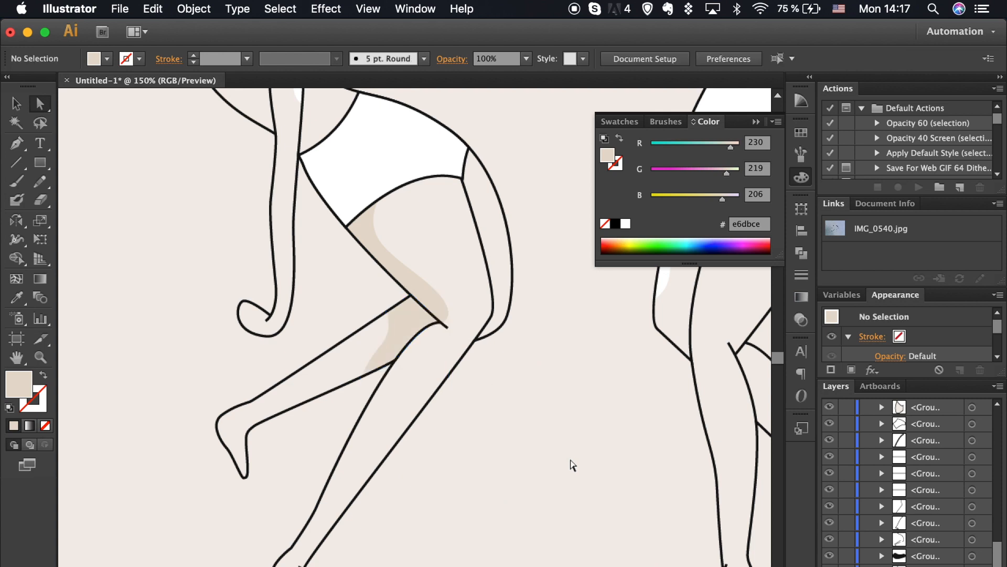
scroll(572, 465, "up", 2)
scroll(572, 465, "right", 2)
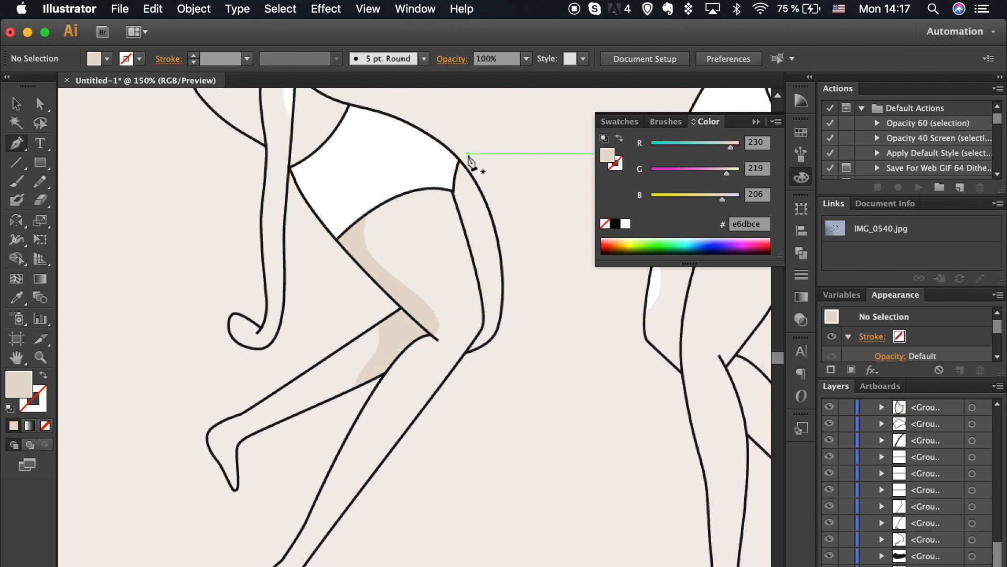
Step: Draw a closed beige shadow shape over the far thigh of the left figure, from the shorts' back edge to the knee
left_click(467, 154)
left_click_drag(499, 318, 498, 320)
left_click_drag(455, 354, 425, 361)
left_click(444, 131)
left_click(467, 154)
Step: Trim the beige shape to the left figure's far thigh with Shape Builder and delete the parts outside it
key("v")
left_click(454, 367, "shift")
left_click(414, 171, "shift")
left_click(17, 257)
left_click(465, 216)
key("a")
left_click(476, 149)
left_click(459, 150)
key("Delete")
key("Delete")
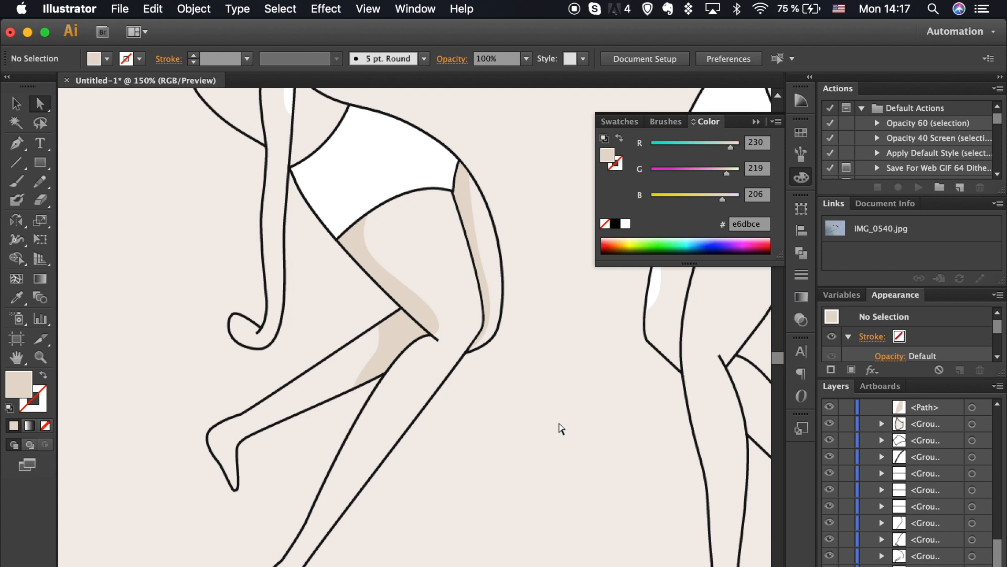
Step: Draw a closed beige shadow shape on the left figure's torso, under the shoulder line and across the hanging arm
scroll(512, 326, "up", 10)
scroll(513, 326, "left", 5)
key("p")
left_click(370, 295)
left_click_drag(367, 331, 376, 347)
left_click(386, 374)
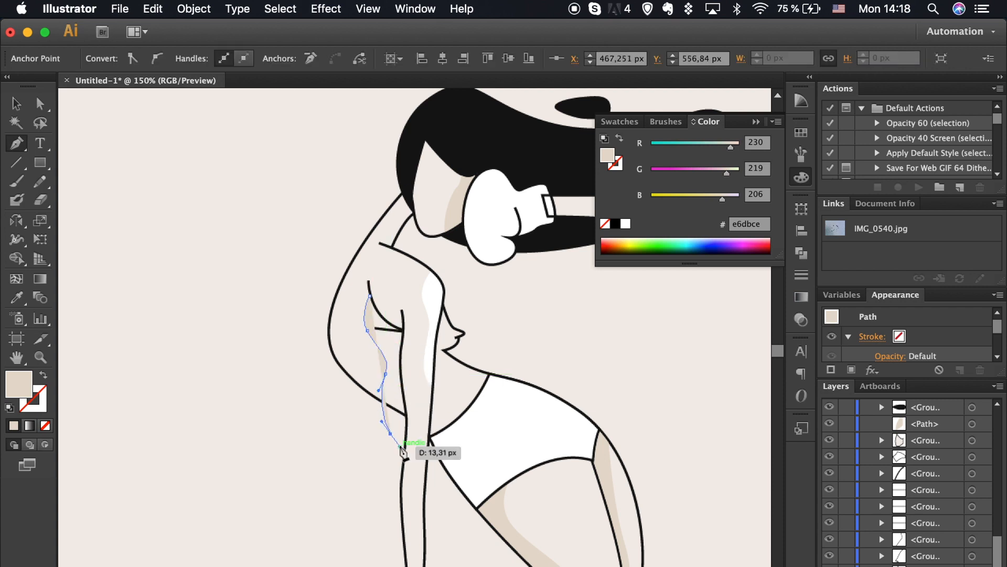
left_click(422, 387)
left_click(422, 293)
left_click(370, 296)
Step: Trim the torso shadow to the back and arm outlines with Shape Builder and delete the excess outside them
key("v")
left_click(403, 459, "shift")
left_click(360, 388, "shift")
left_click(16, 258)
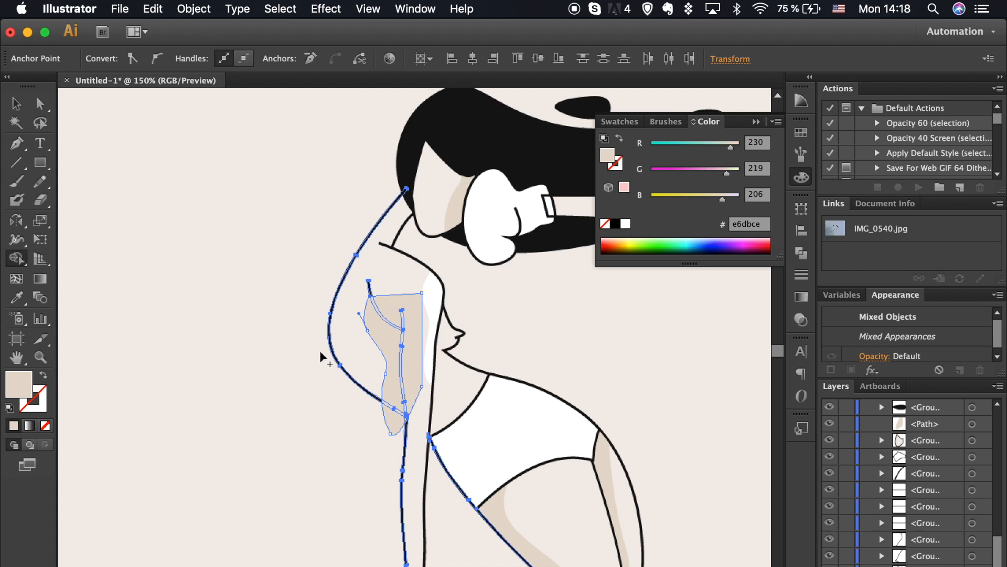
left_click(386, 355)
key("a")
left_click(333, 472)
left_click(395, 426)
key("Delete")
Step: Send the left figure's torso shadow behind the black body and arm outlines
left_click(395, 396)
key("super+[")
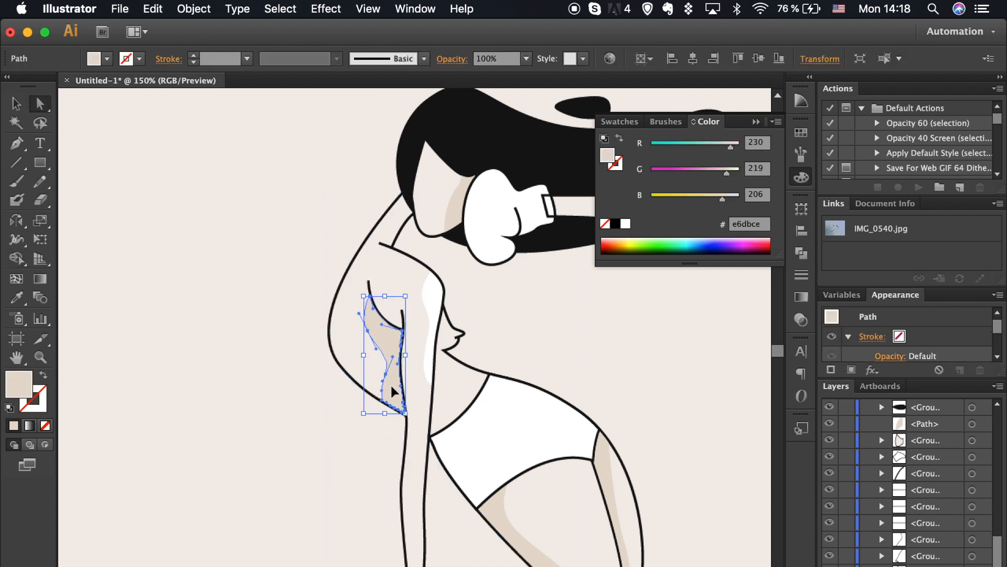
right_click(392, 387)
left_click(556, 544)
left_click(317, 496)
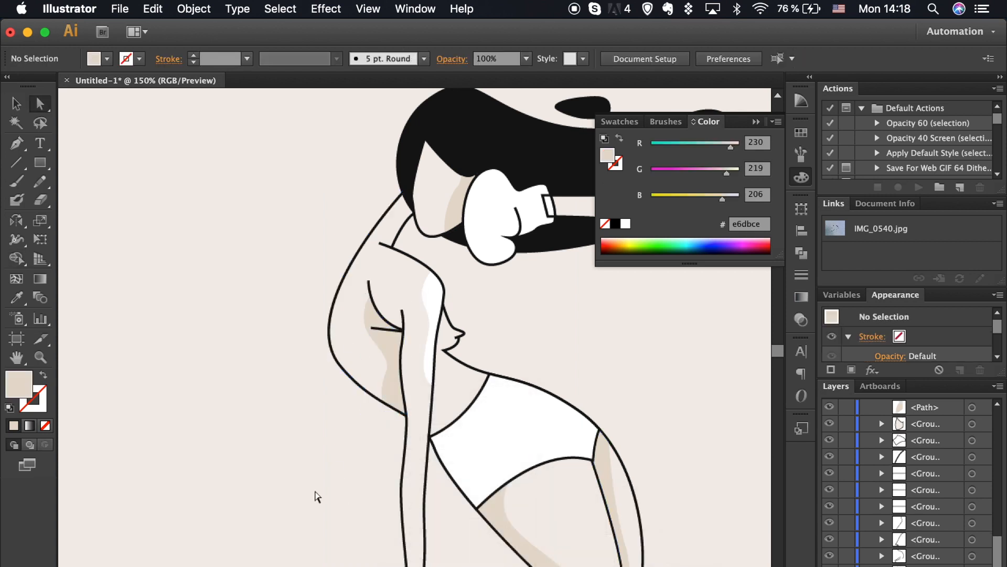
Step: Draw a closed beige shadow shape over the top of the right figure's rear calf, just behind the front knee
key("super+minus")
key("super+minus")
key("super+minus")
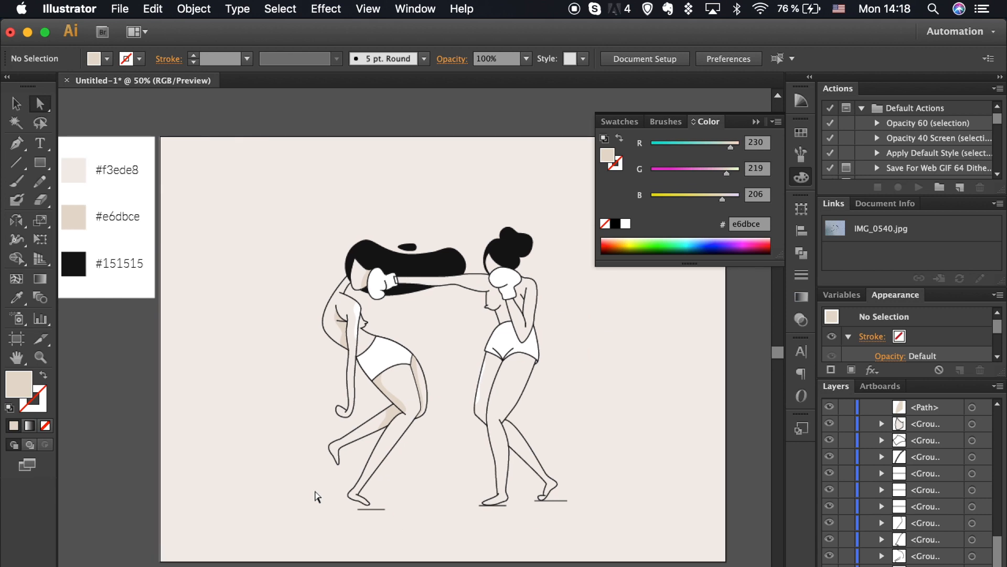
scroll(430, 533, "down", 3)
key("super+plus")
key("super+plus")
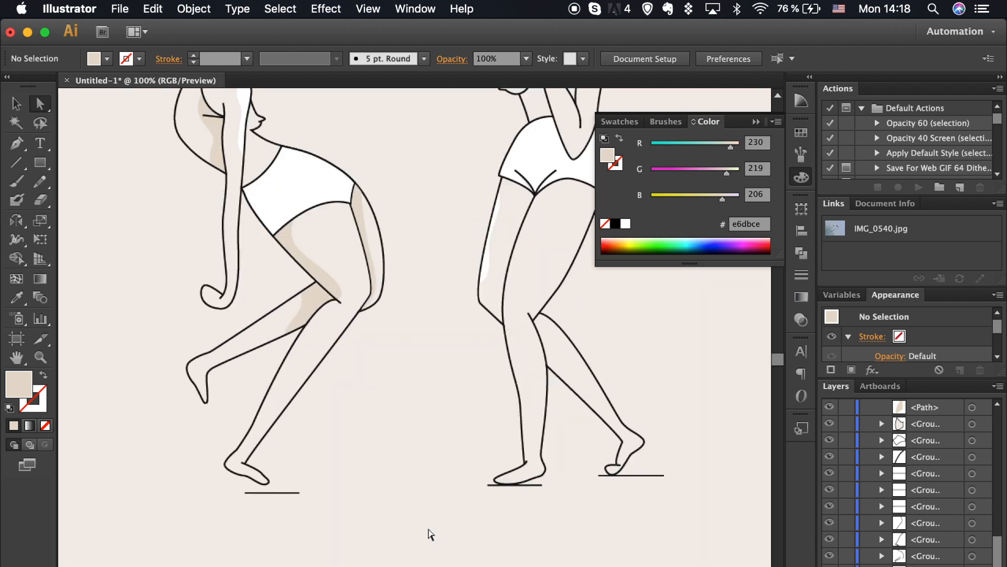
scroll(429, 533, "right", 3)
scroll(430, 533, "down", 2)
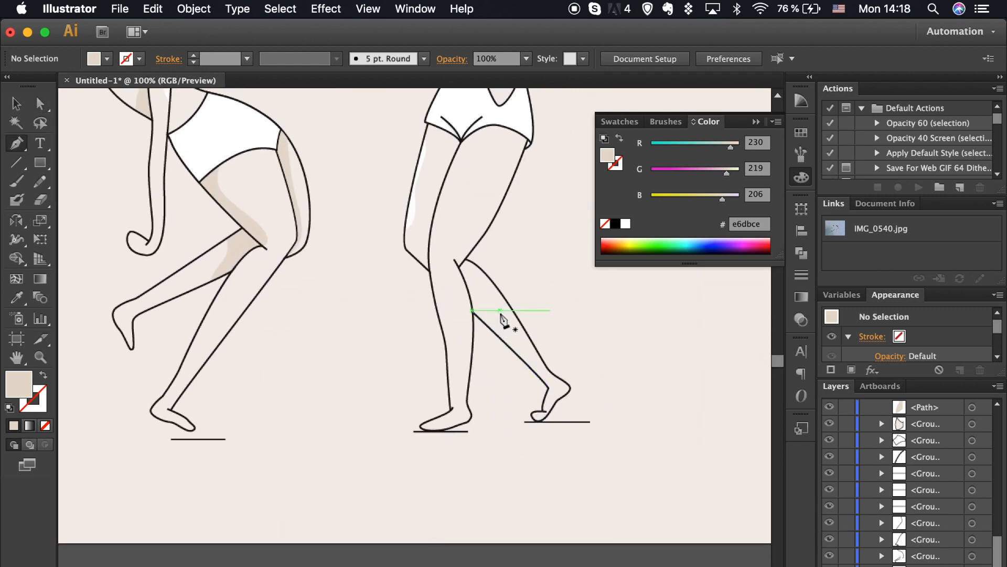
key("super+plus")
key("super+plus")
scroll(500, 315, "up", 3)
scroll(500, 315, "right", 2)
left_click(488, 260)
left_click_drag(475, 295, 458, 306)
left_click(483, 346)
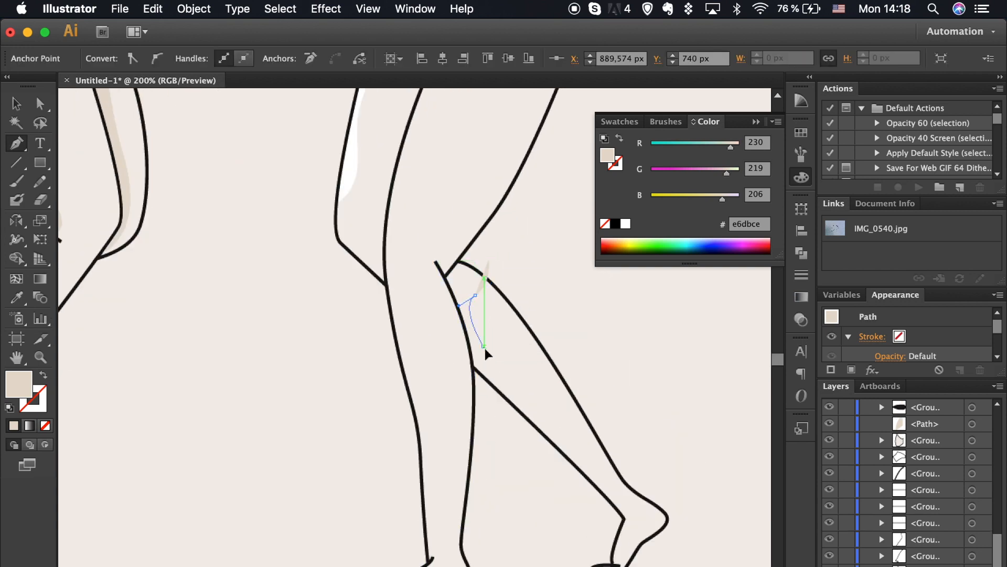
left_click_drag(476, 412, 473, 414)
left_click(426, 353)
left_click(406, 247)
left_click(488, 260)
Step: Trim the beige shape to the right figure's rear calf with Shape Builder and delete the part over the front leg
key("v")
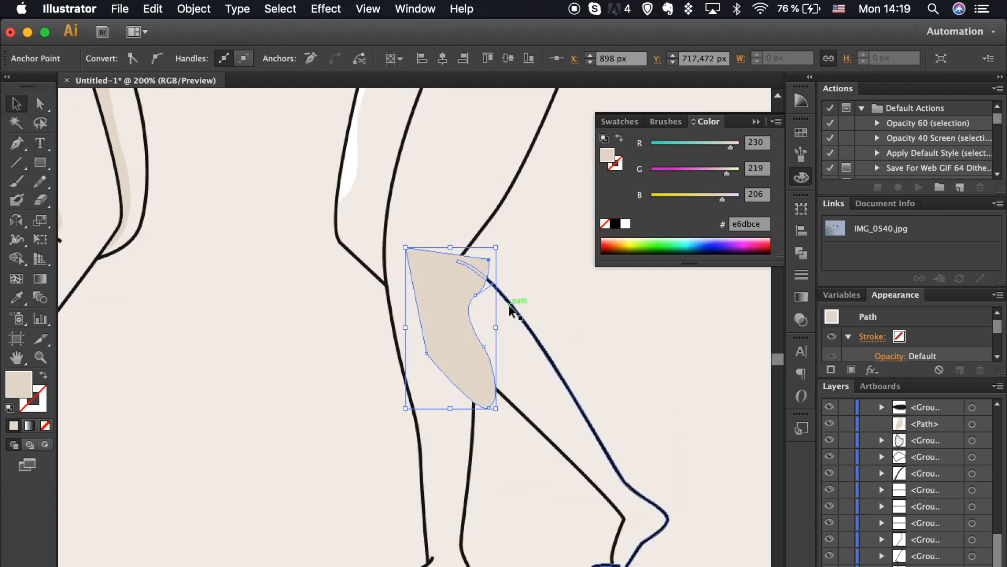
left_click(509, 304, "shift")
left_click(473, 440, "shift")
left_click(477, 237, "shift")
left_click(16, 259)
left_click(464, 295)
key("a")
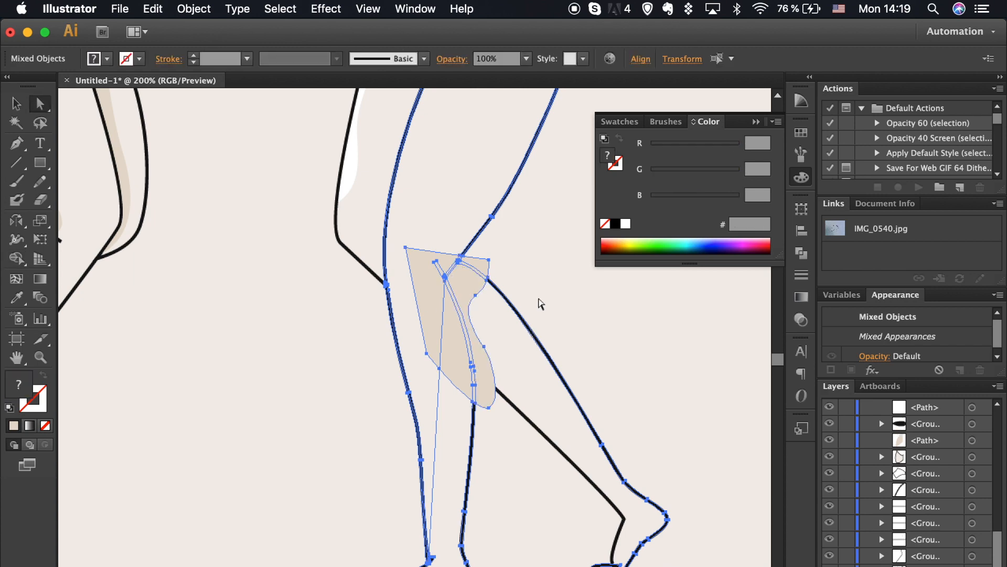
left_click(540, 304)
left_click(440, 309)
key("Delete")
Step: Cut the calf shadow along the rear leg's lower outline with Shape Builder and delete the leftover piece below it
left_click(488, 394)
left_click(513, 405, "shift")
left_click(17, 259)
left_click(470, 283)
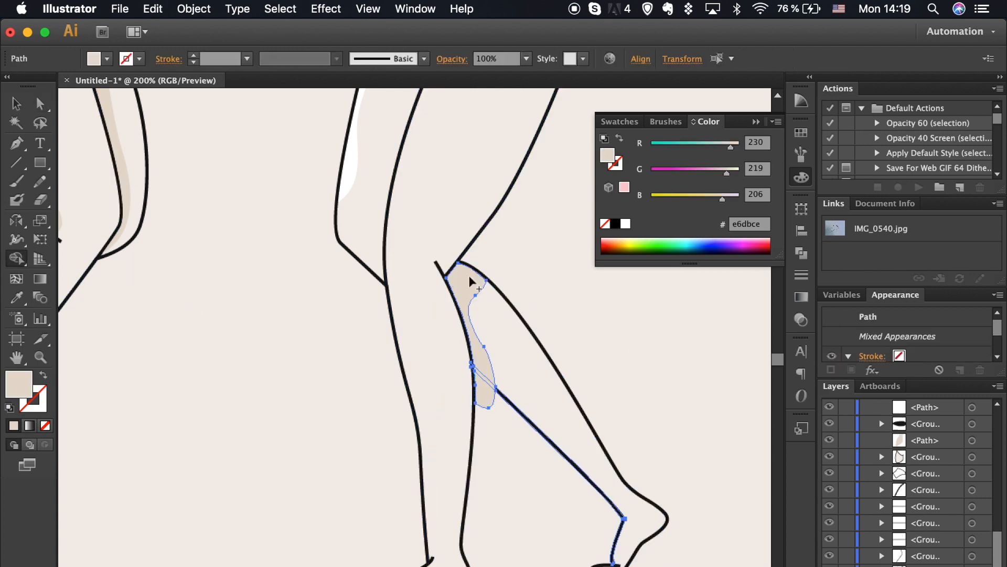
key("a")
left_click(517, 336)
left_click(487, 402)
key("Delete")
Step: Examine the trimmed calf shadow up close and the shading across both figures
key("super+plus")
key("super+plus")
key("super+plus")
key("super+minus")
key("super+minus")
key("super+minus")
key("super+minus")
key("super+minus")
key("super+minus")
key("super+minus")
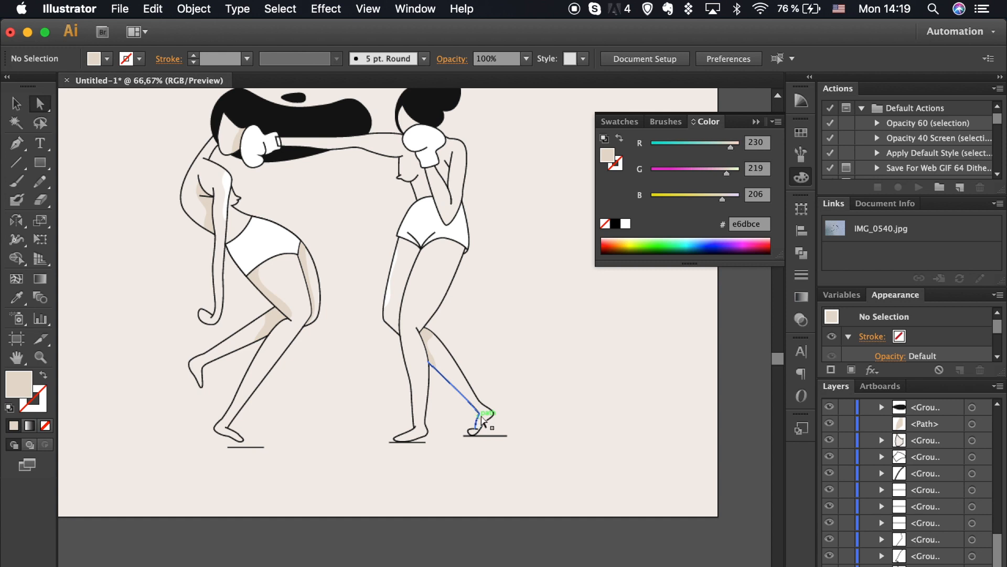
Step: Draw a closed four-sided beige shape covering the right figure's far thigh, from the shorts to the knee
key("super+plus")
key("super+plus")
left_click(16, 142)
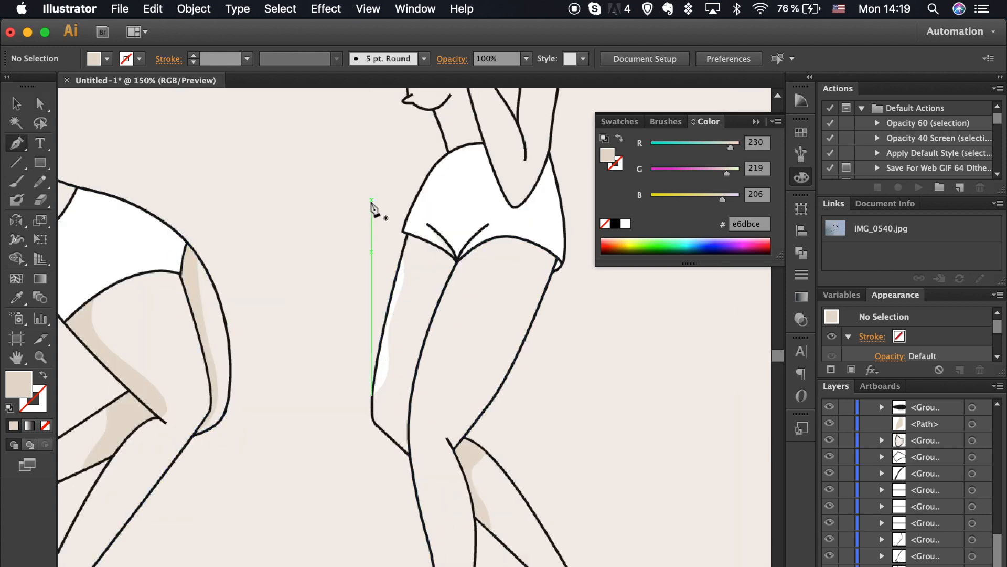
left_click(371, 202)
left_click(477, 254)
left_click(423, 496)
left_click(326, 450)
left_click(371, 202)
Step: Send the four-sided beige shape behind the right figure's shorts and leg outlines
key("v")
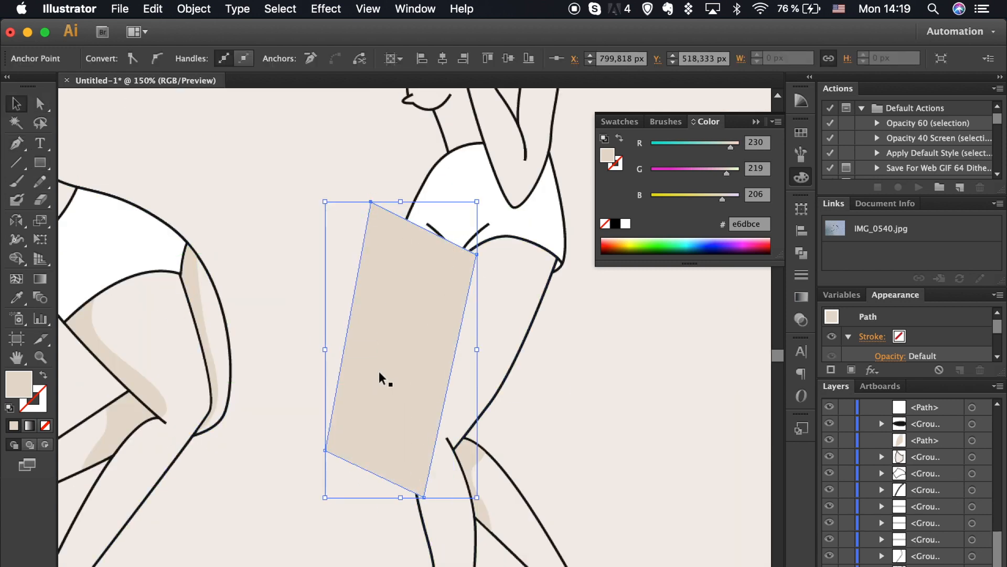
left_click(404, 482)
key("super+shift+a")
left_click_drag(405, 333, 457, 333)
key("super+z")
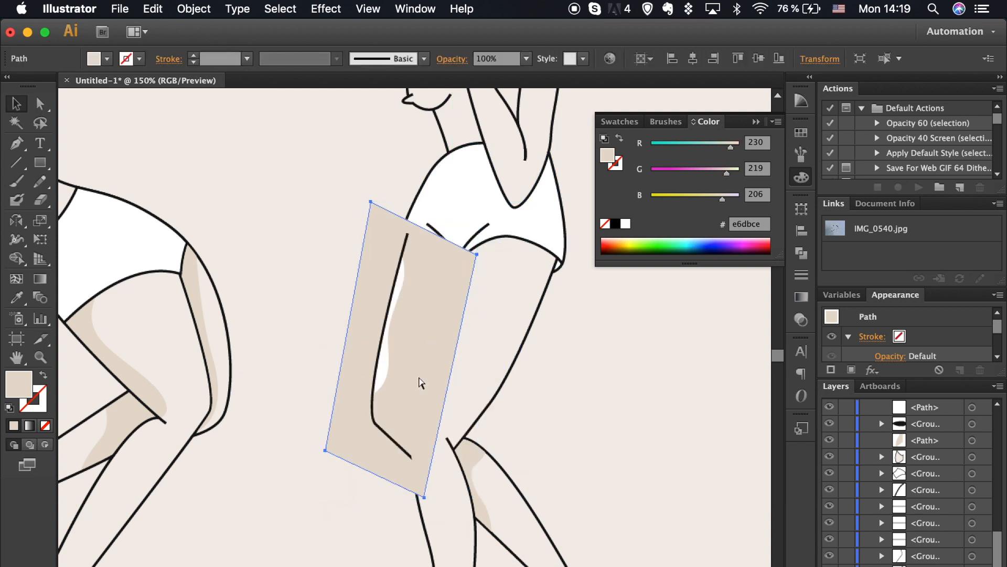
key("super+bracketleft")
left_click(412, 395)
left_click(439, 336, "shift")
left_click(446, 217, "shift")
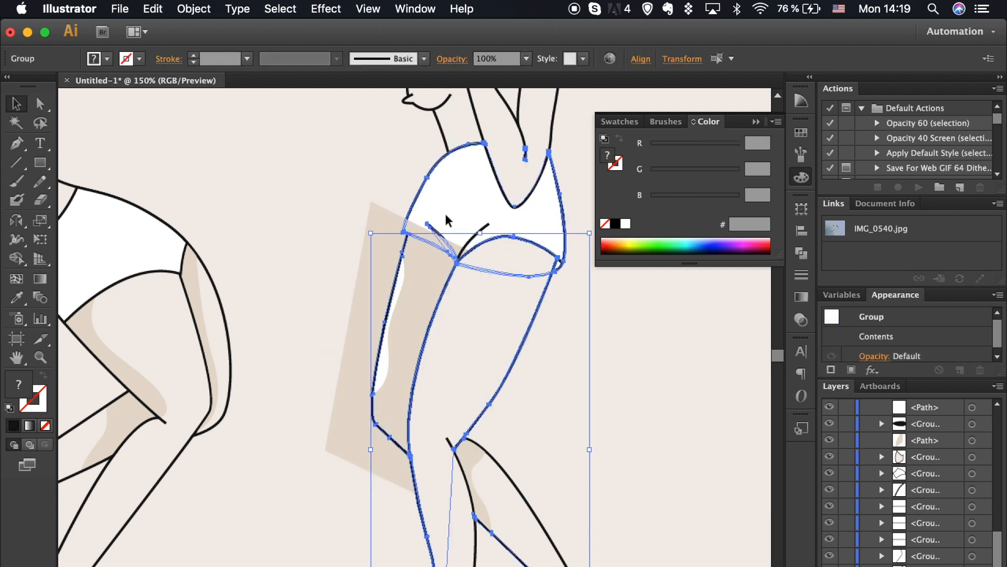
left_click(13, 257)
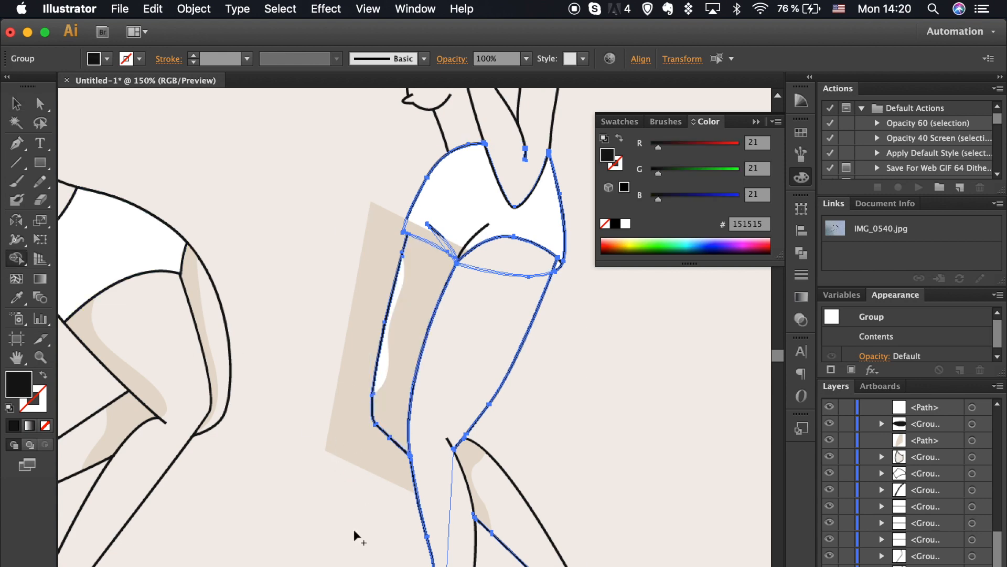
key("super+shift+a")
Step: Trim the beige shape to the right figure's far thigh with Shape Builder and delete the part outside the outlines
left_click(346, 398, "super")
left_click(423, 377, "shift+super")
left_click(410, 322)
key("a")
key("super+shift+a")
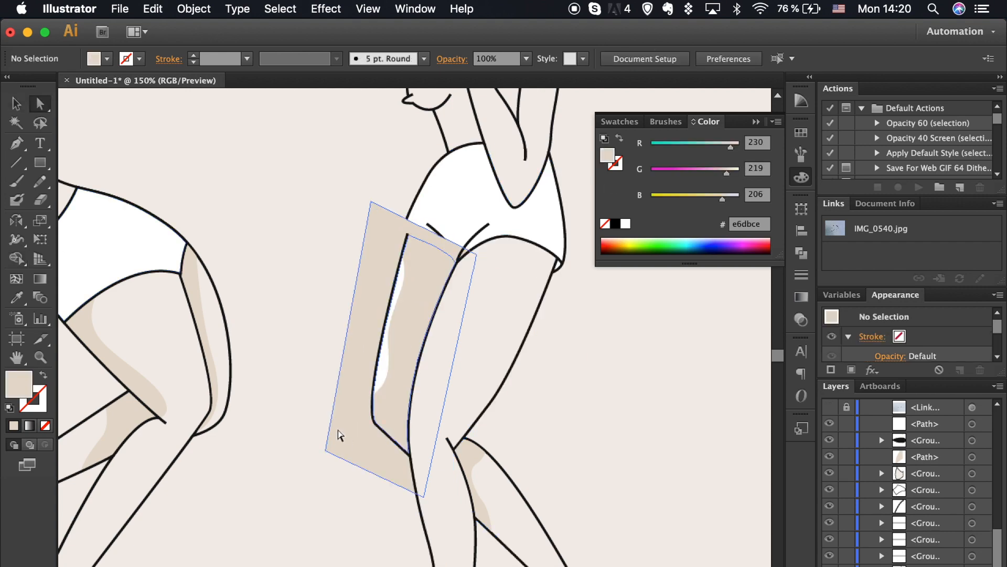
left_click(338, 435)
key("Delete")
Step: Subtract the white highlight from the far thigh's beige shadow with the Minus Front Pathfinder operation
left_click(389, 357)
left_click(801, 253)
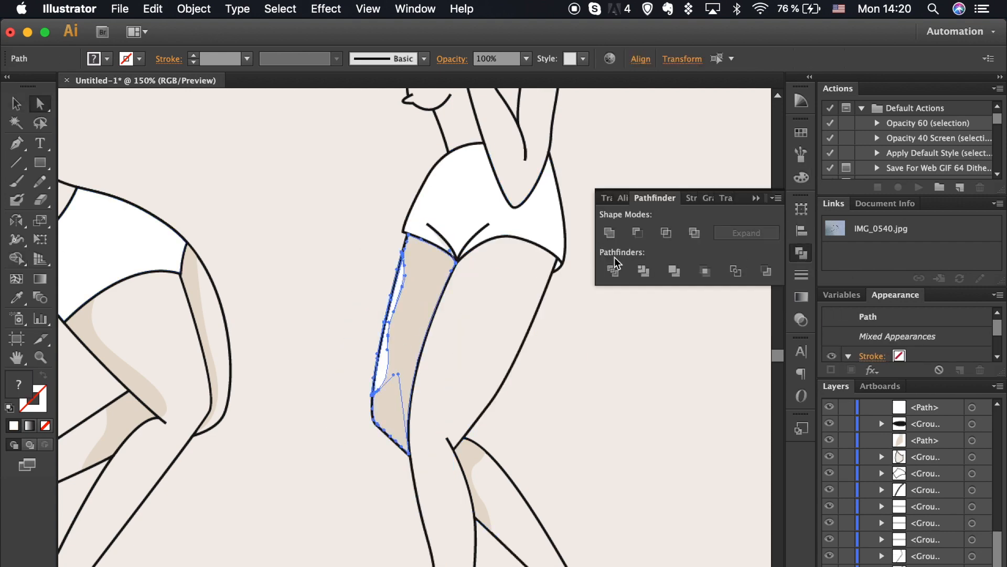
left_click(638, 233)
key("super+shift+a")
left_click(801, 253)
Step: Draw a closed beige shadow shape under the shorts and along the back of the right figure's front thigh
scroll(701, 328, "down", 3)
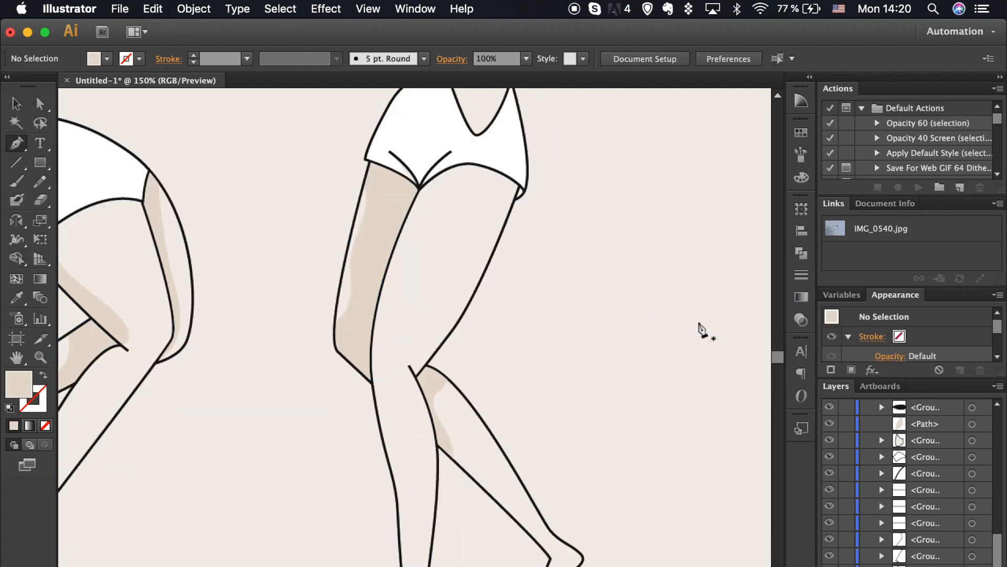
left_click(426, 173)
left_click_drag(479, 177, 492, 191)
left_click_drag(461, 258, 444, 289)
left_click_drag(484, 347, 502, 355)
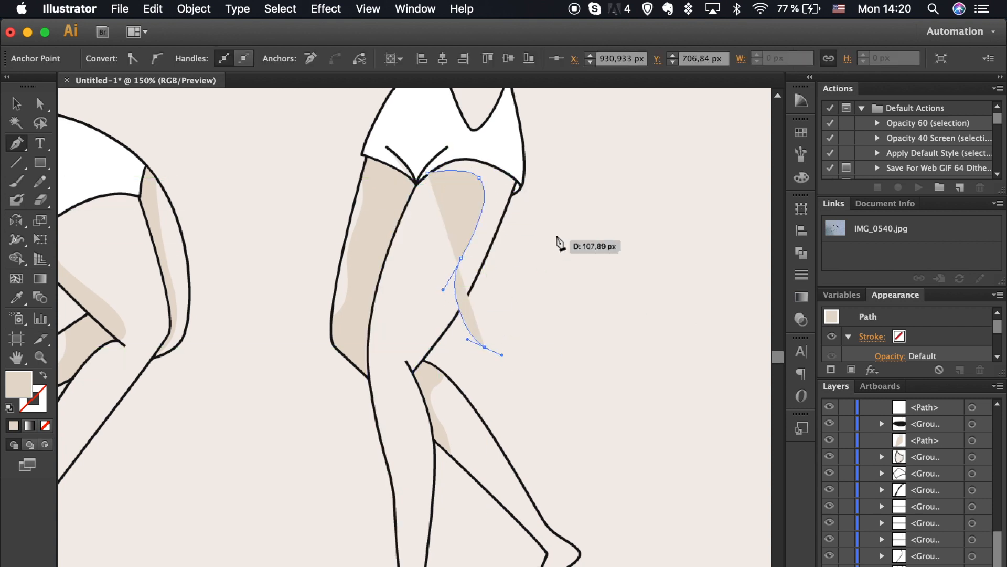
left_click(555, 235)
left_click(566, 151)
left_click(487, 129)
left_click(428, 173)
Step: Trim the beige shape to the right figure's front thigh with Shape Builder, removing the part outside the outline
key("v")
left_click(464, 150, "shift")
left_click(462, 250, "shift")
left_click(522, 131, "shift")
left_click(16, 259)
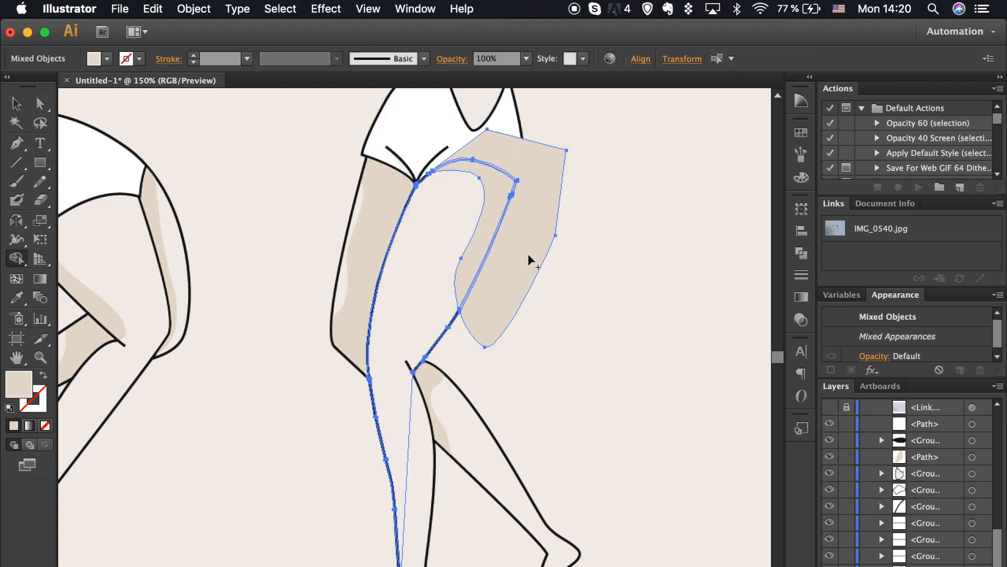
left_click(530, 256, "alt")
key("a")
left_click(509, 271)
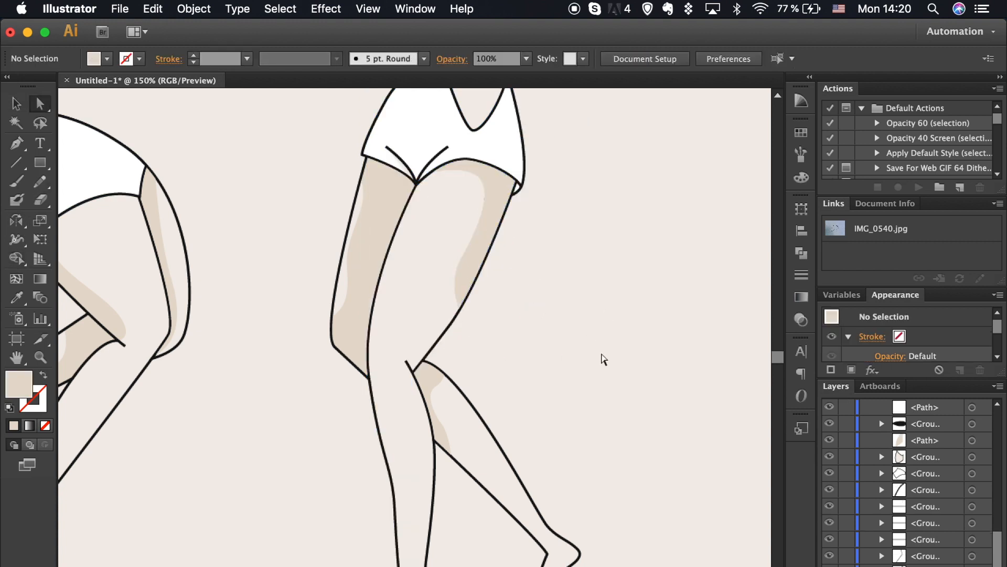
Step: Draw a closed beige shadow shape across the right figure's face, overlapping the hair and the glove
scroll(603, 359, "up", 15)
key("p")
left_click(366, 241)
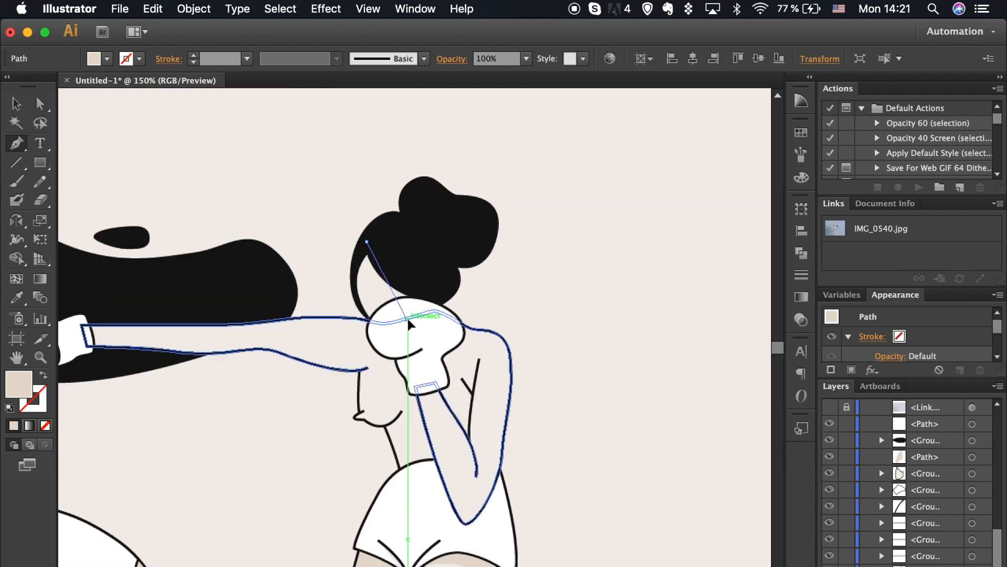
left_click_drag(408, 320, 459, 339)
left_click(431, 238)
left_click(367, 241)
Step: Trim the beige shape to the right figure's face with Shape Builder, removing the part over the hair
key("v")
left_click(373, 295)
left_click(403, 273, "shift")
left_click(17, 258)
left_click(412, 267, "alt")
key("a")
key("shift+super+a")
key("super+equal")
key("super+equal")
key("super+equal")
left_click(365, 211)
left_click(619, 213)
key("super+minus")
key("super+minus")
key("super+minus")
key("super+minus")
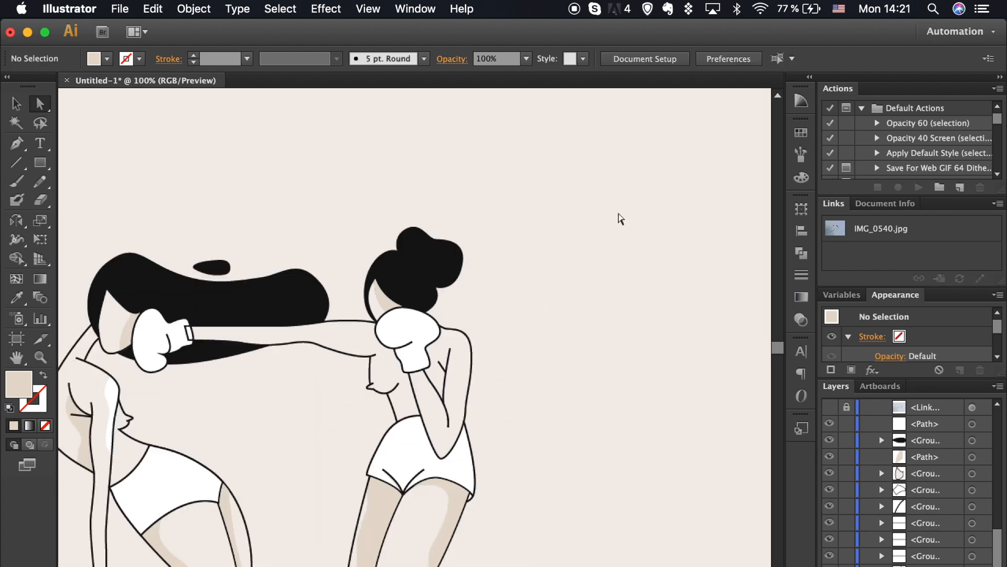
Step: Start a beige shadow shape with the Pen tool under the right figure's breast
scroll(619, 213, "down", 3)
scroll(619, 213, "right", 3)
key("super+equal")
key("super+equal")
key("p")
key("super+equal")
key("super+equal")
scroll(618, 213, "left", 4)
scroll(619, 213, "up", 1)
left_click(235, 258)
left_click_drag(239, 299, 229, 312)
left_click_drag(248, 354, 249, 356)
key("super+z")
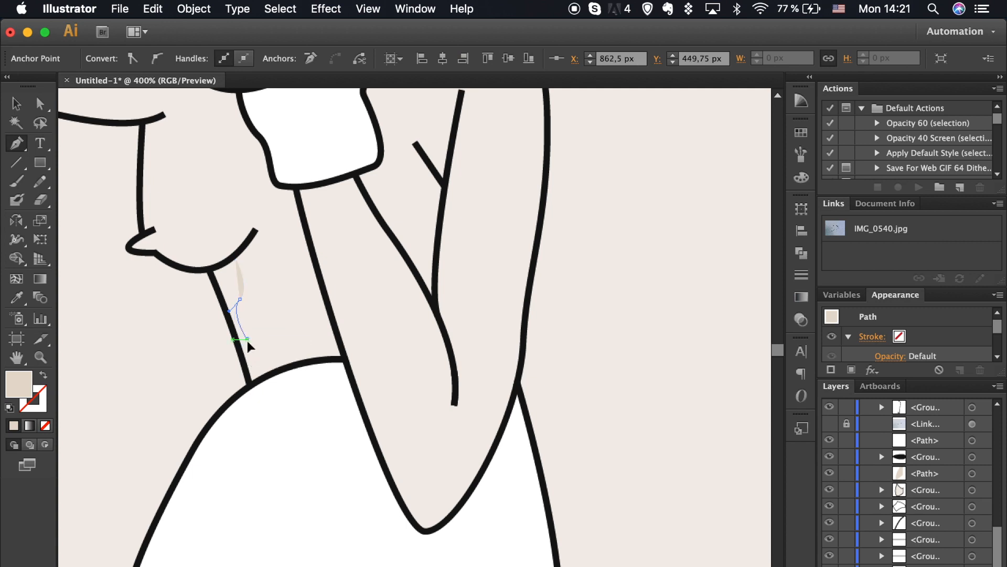
left_click(233, 386)
left_click(169, 311)
key("super+z")
key("super+z")
key("super+z")
key("super+z")
Step: Finish the closed beige shadow shape under the breast and across the front waist outline of the right figure
left_click_drag(247, 276, 248, 285)
left_click_drag(241, 320, 247, 333)
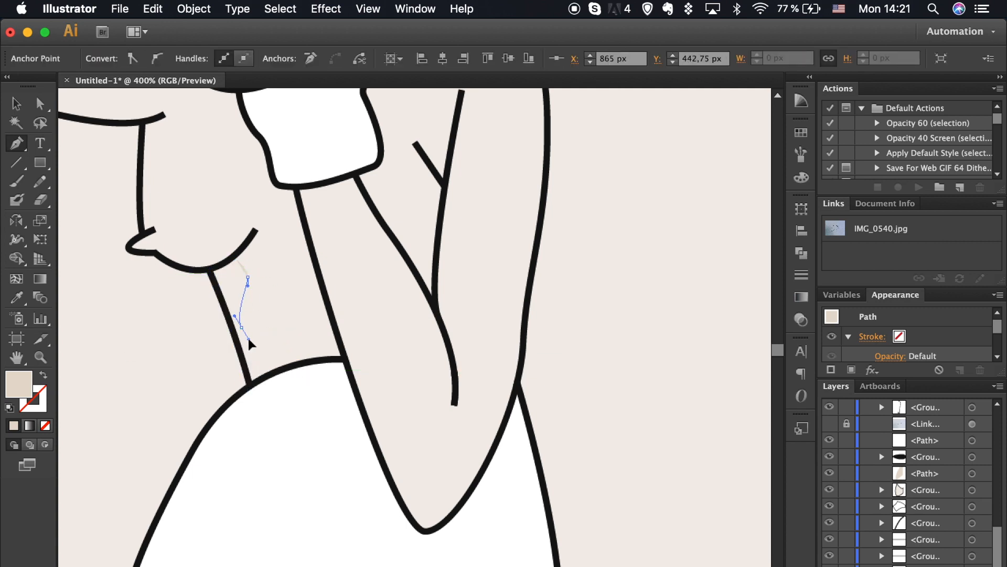
left_click(183, 294)
left_click(186, 210)
left_click(236, 259)
Step: Trim the beige shape to the breast and waist outlines with Shape Builder, removing the part outside the torso
key("v")
left_click_drag(254, 236, 195, 349)
key("shift+m")
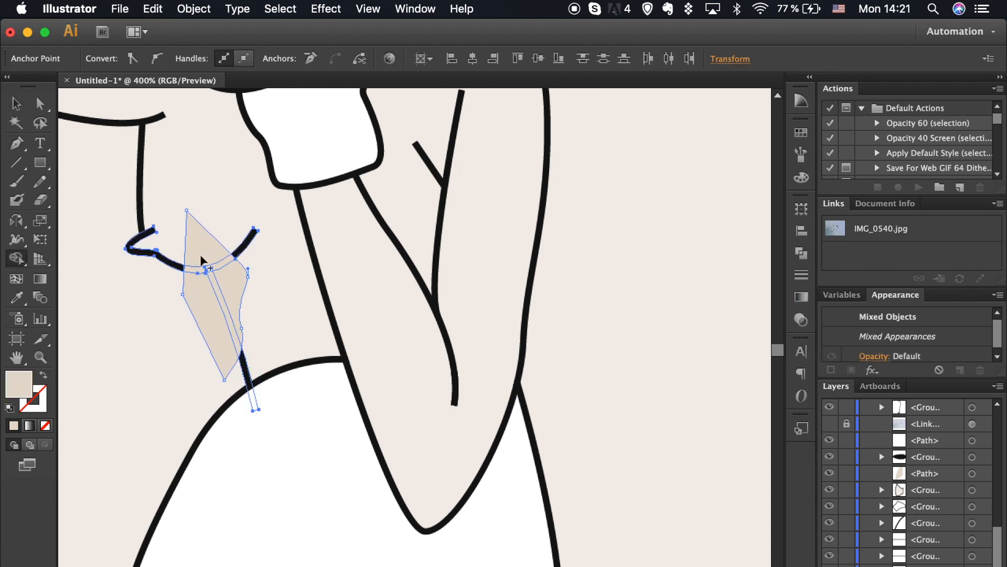
mouse_move(201, 260)
left_mouse_down()
mouse_move(234, 279)
mouse_move(222, 310)
left_mouse_up()
key("a")
key("super+shift+a")
left_click(220, 310)
key("Delete")
Step: Draw a closed beige shadow shape beside the right figure's glove cuff and forearm, overlapping both outlines
scroll(170, 345, "up", 5)
scroll(169, 345, "right", 2)
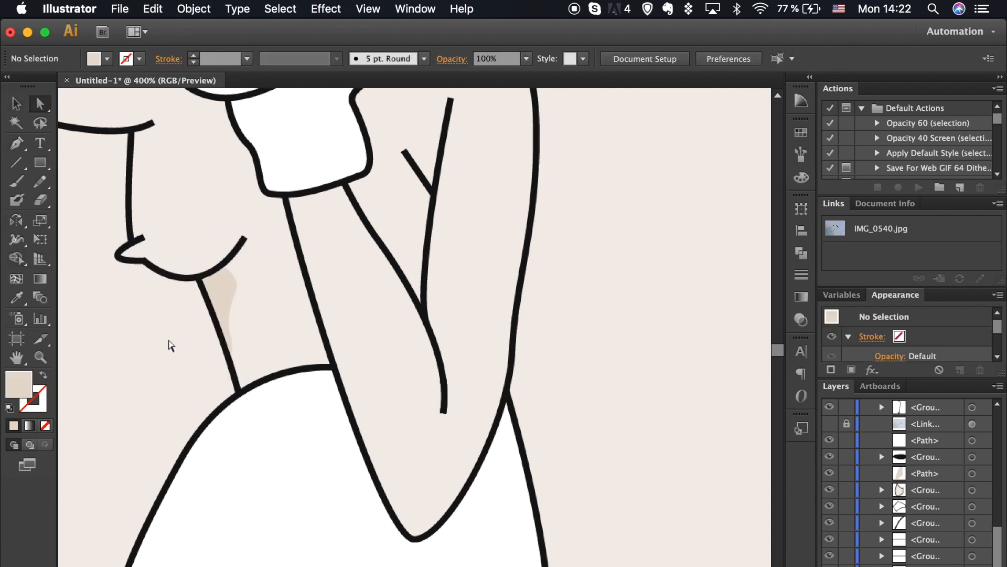
left_click(344, 187)
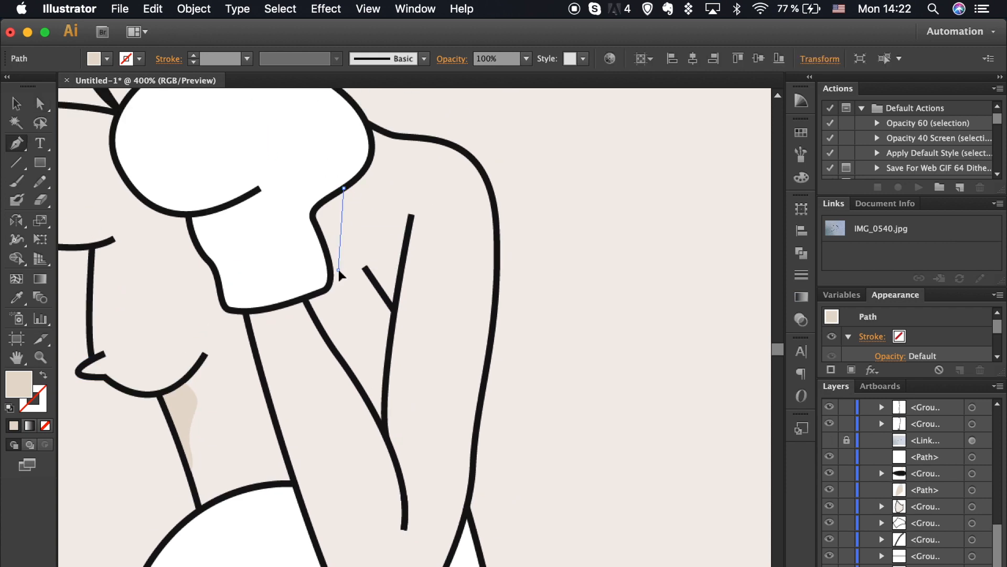
left_click(350, 304)
left_click_drag(362, 387, 337, 418)
left_click(286, 327)
left_click(261, 228)
left_click(344, 188)
Step: Trim the beige shape to the glove and forearm outlines with Shape Builder, removing the part over the cuff and forearm
left_click(345, 185, "shift")
left_click(369, 404, "shift")
left_click(16, 259)
left_click(341, 306)
key("a")
left_click(313, 351)
key("BackSpace")
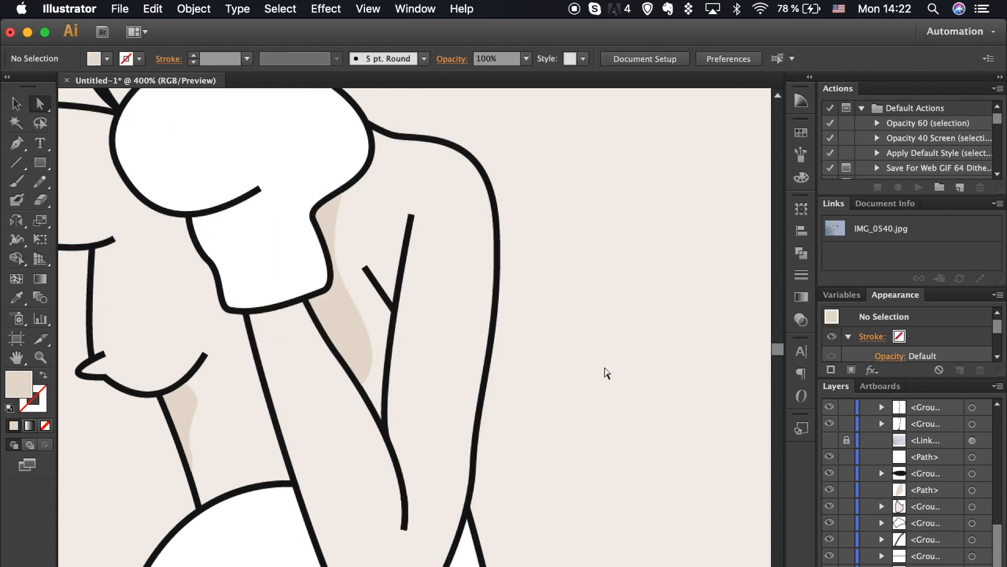
Step: Draw a closed curved beige shadow shape on the right figure's upper arm, overlapping the inner arm line
scroll(603, 372, "down", 2)
left_click(378, 209)
mouse_move(361, 367)
left_mouse_down()
mouse_move(316, 382)
mouse_move(294, 405)
left_mouse_up()
left_click(361, 367)
left_click(379, 208)
Step: Trim the beige shape to the inner arm line with Shape Builder, removing the part on the torso side
left_click(389, 217, "shift+super")
key("v")
left_click(389, 216, "shift")
left_click(16, 259)
left_click(386, 292)
key("a")
left_click(397, 281)
left_click(375, 264)
key("BackSpace")
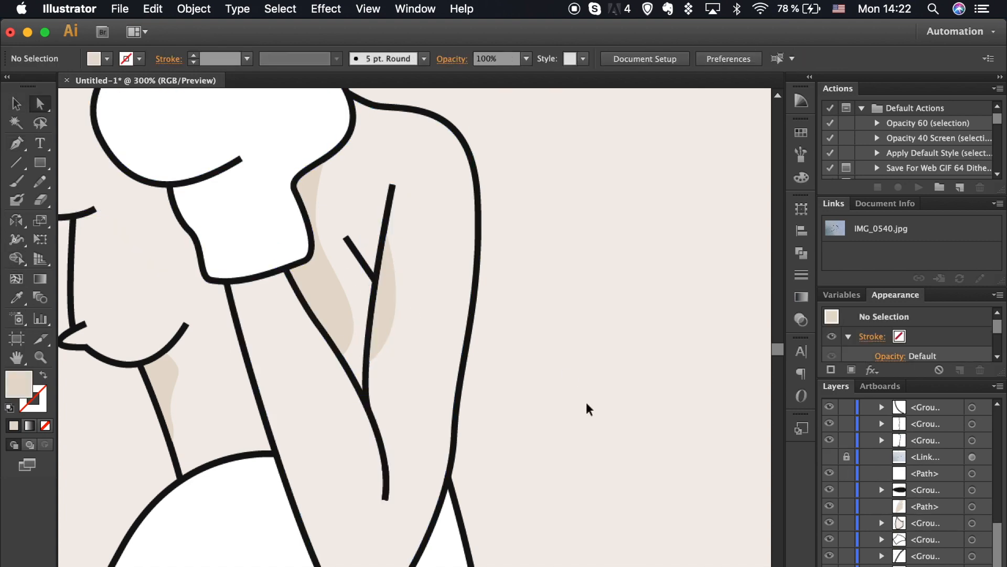
Step: Send the punching arm's outline backward in the stacking order at the left figure's glove
scroll(587, 405, "down", 5)
scroll(586, 404, "up", 1)
scroll(587, 405, "down", 1)
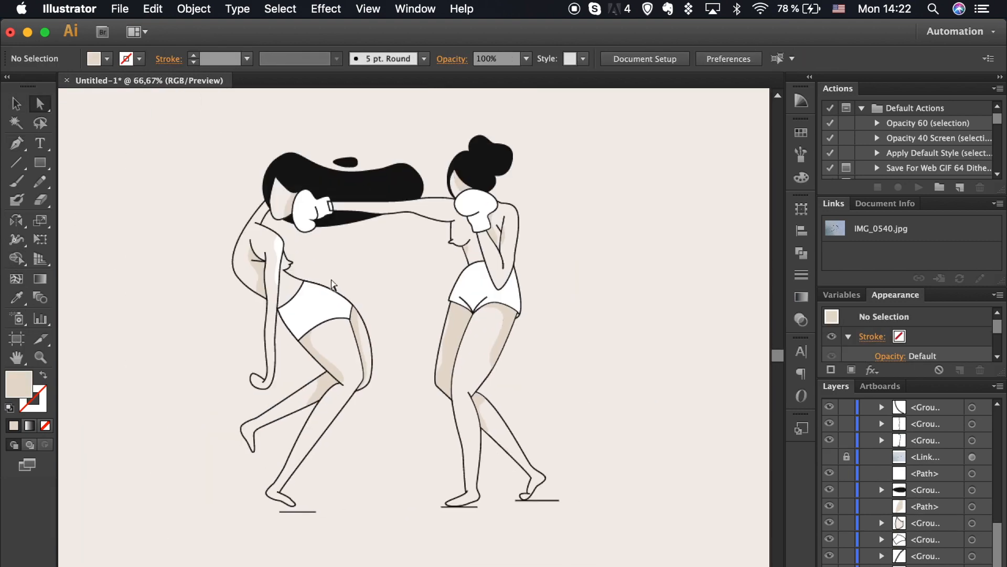
left_click(316, 213)
left_click(363, 275)
scroll(363, 274, "up", 3)
key("v")
left_click(296, 167)
left_click(278, 259)
left_click(262, 227)
scroll(261, 227, "up", 3)
scroll(261, 226, "up", 1)
left_click(476, 455)
left_click(401, 305)
left_click(379, 304)
left_click(373, 290)
key("super+[")
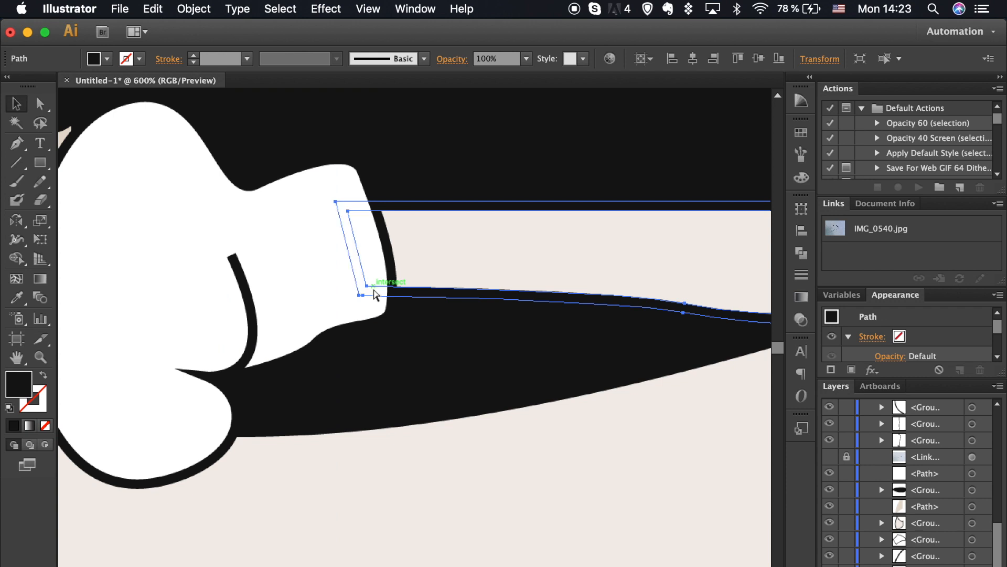
Step: Bring the right figure's arm and upper-body outline to the front, above the white shorts
left_click(493, 524)
key("super+minus")
key("super+minus")
key("super+minus")
key("super+minus")
key("super+minus")
key("super+minus")
key("super+minus")
scroll(492, 517, "down", 3)
scroll(492, 517, "right", 2)
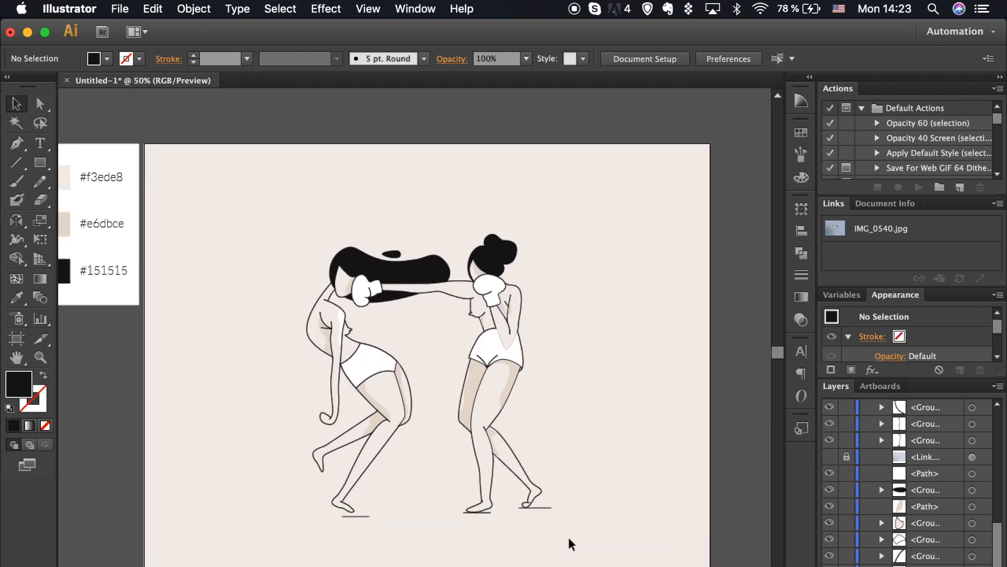
scroll(568, 537, "down", 4)
scroll(568, 537, "right", 4)
key("super+plus")
key("super+plus")
key("super+plus")
key("super+plus")
key("super+plus")
scroll(568, 537, "up", 12)
left_click(509, 405)
left_click(516, 389)
right_click(516, 390)
mouse_move(564, 565)
left_click(736, 543)
left_click(619, 392)
Step: Bring the right figure's glove group to the front, above the arm and shoulder outlines
scroll(620, 392, "up", 2)
scroll(620, 392, "left", 2)
scroll(619, 391, "up", 5)
scroll(619, 392, "left", 4)
left_click(502, 369)
right_click(503, 369)
mouse_move(547, 505)
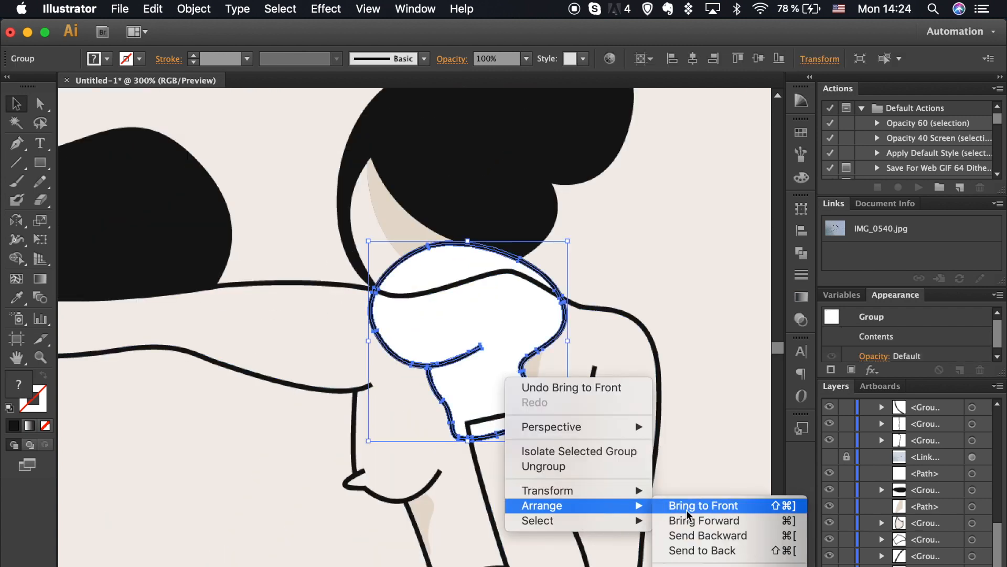
left_click(687, 508)
left_click(686, 509)
Step: Bring the white glove group at the left figure's face to the front, above the punching arm's end
scroll(686, 509, "left", 15)
left_click(263, 439)
right_click(263, 439)
mouse_move(315, 565)
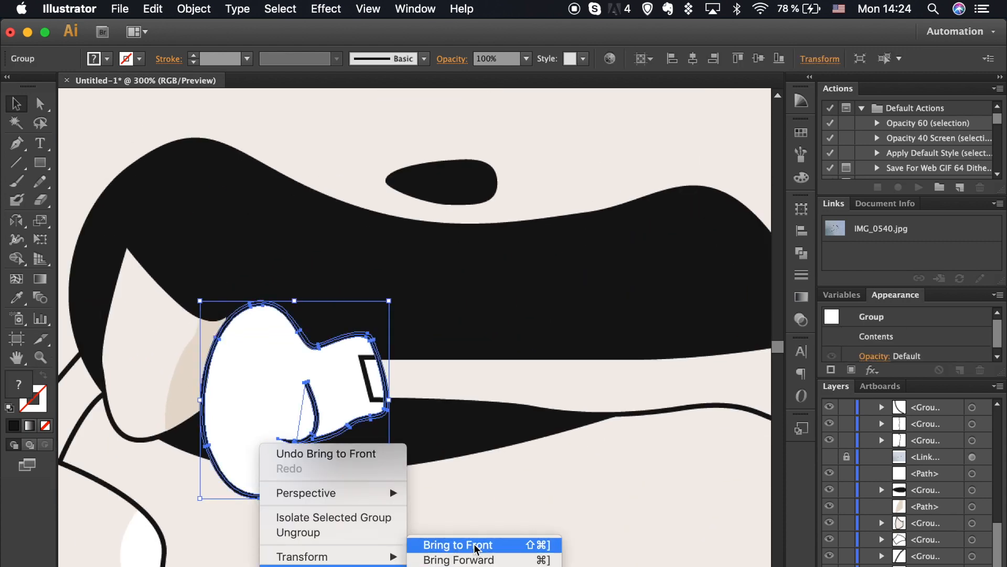
left_click(473, 544)
left_click(474, 545)
Step: Export the finished boxing illustration as artwork.png
key("super+minus")
key("super+minus")
key("super+minus")
key("super+minus")
scroll(473, 544, "down", 1)
scroll(473, 544, "right", 1)
scroll(474, 544, "down", 3)
key("super+minus")
left_click(120, 9)
left_click(164, 282)
left_click(393, 519)
left_click(793, 549)
left_click(257, 398)
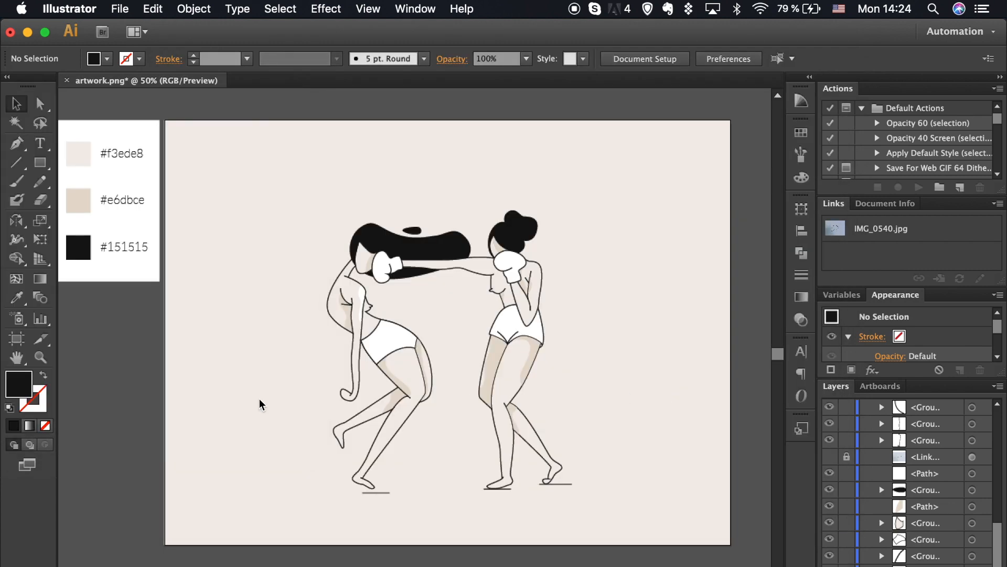
Step: Switch to Finder and preview the exported artwork.png from the Desktop folder
left_click(50, 565)
left_click(260, 106)
key("space")
left_click(163, 56)
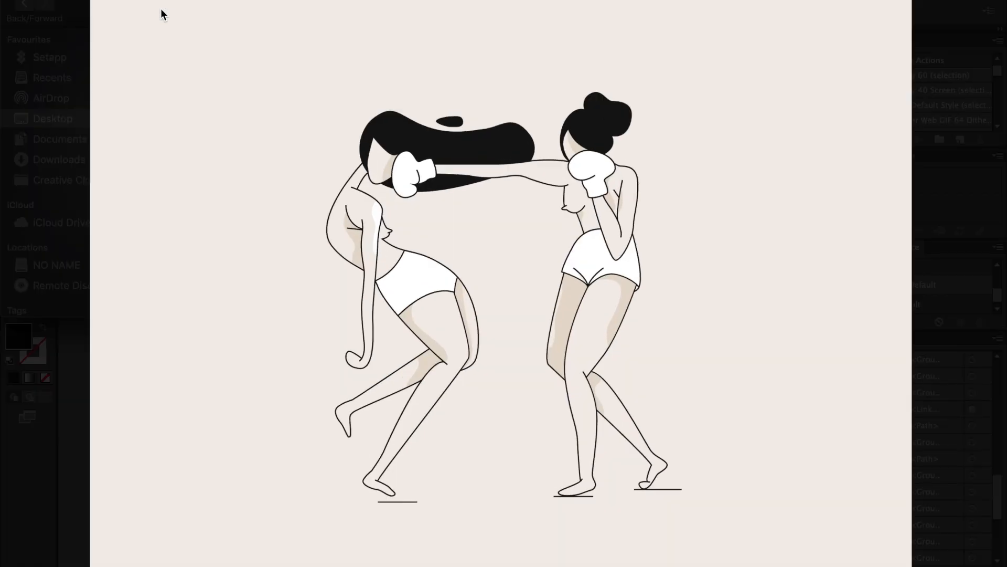